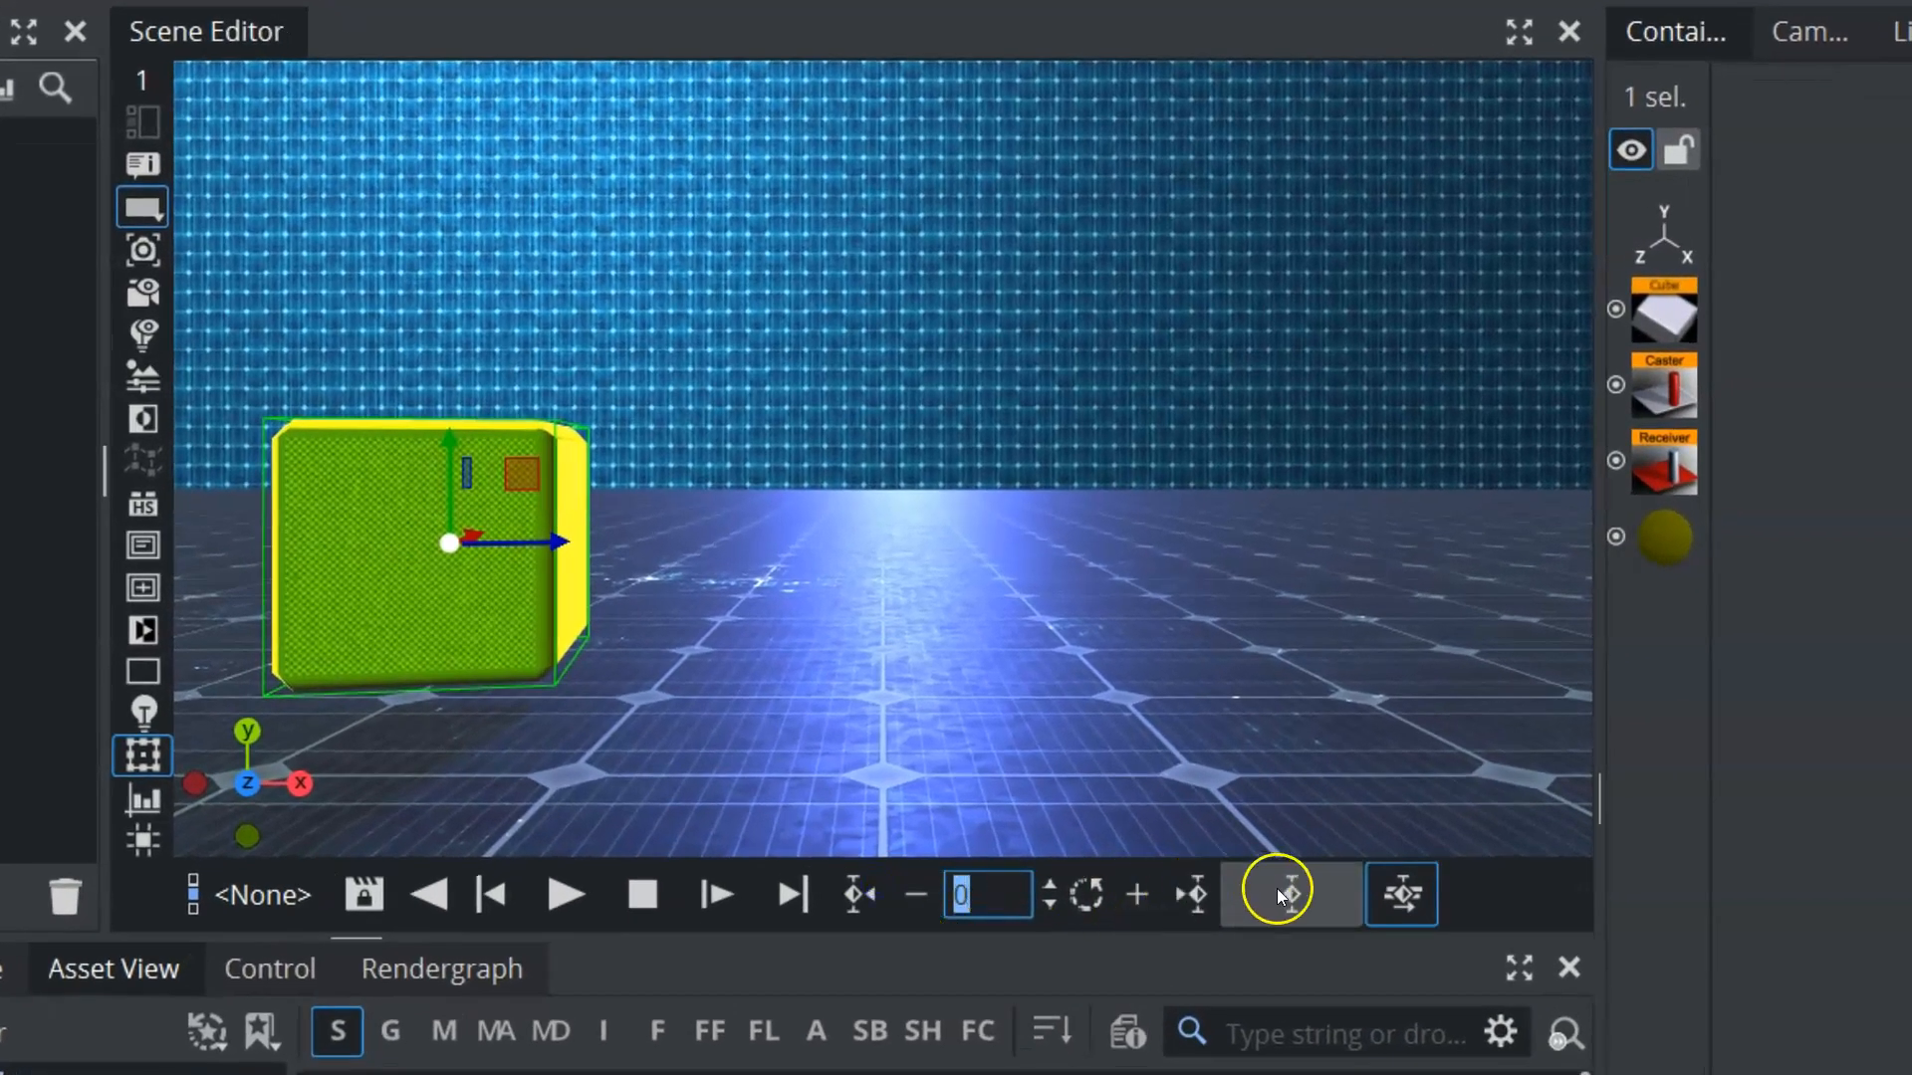
# Step: Move the cube across to the opposite side of the floor at frame 50 and keyframe its position
pyautogui.write('50')
pyautogui.press('Return')
pyautogui.moveTo(386, 598); pyautogui.dragTo(1249, 601)
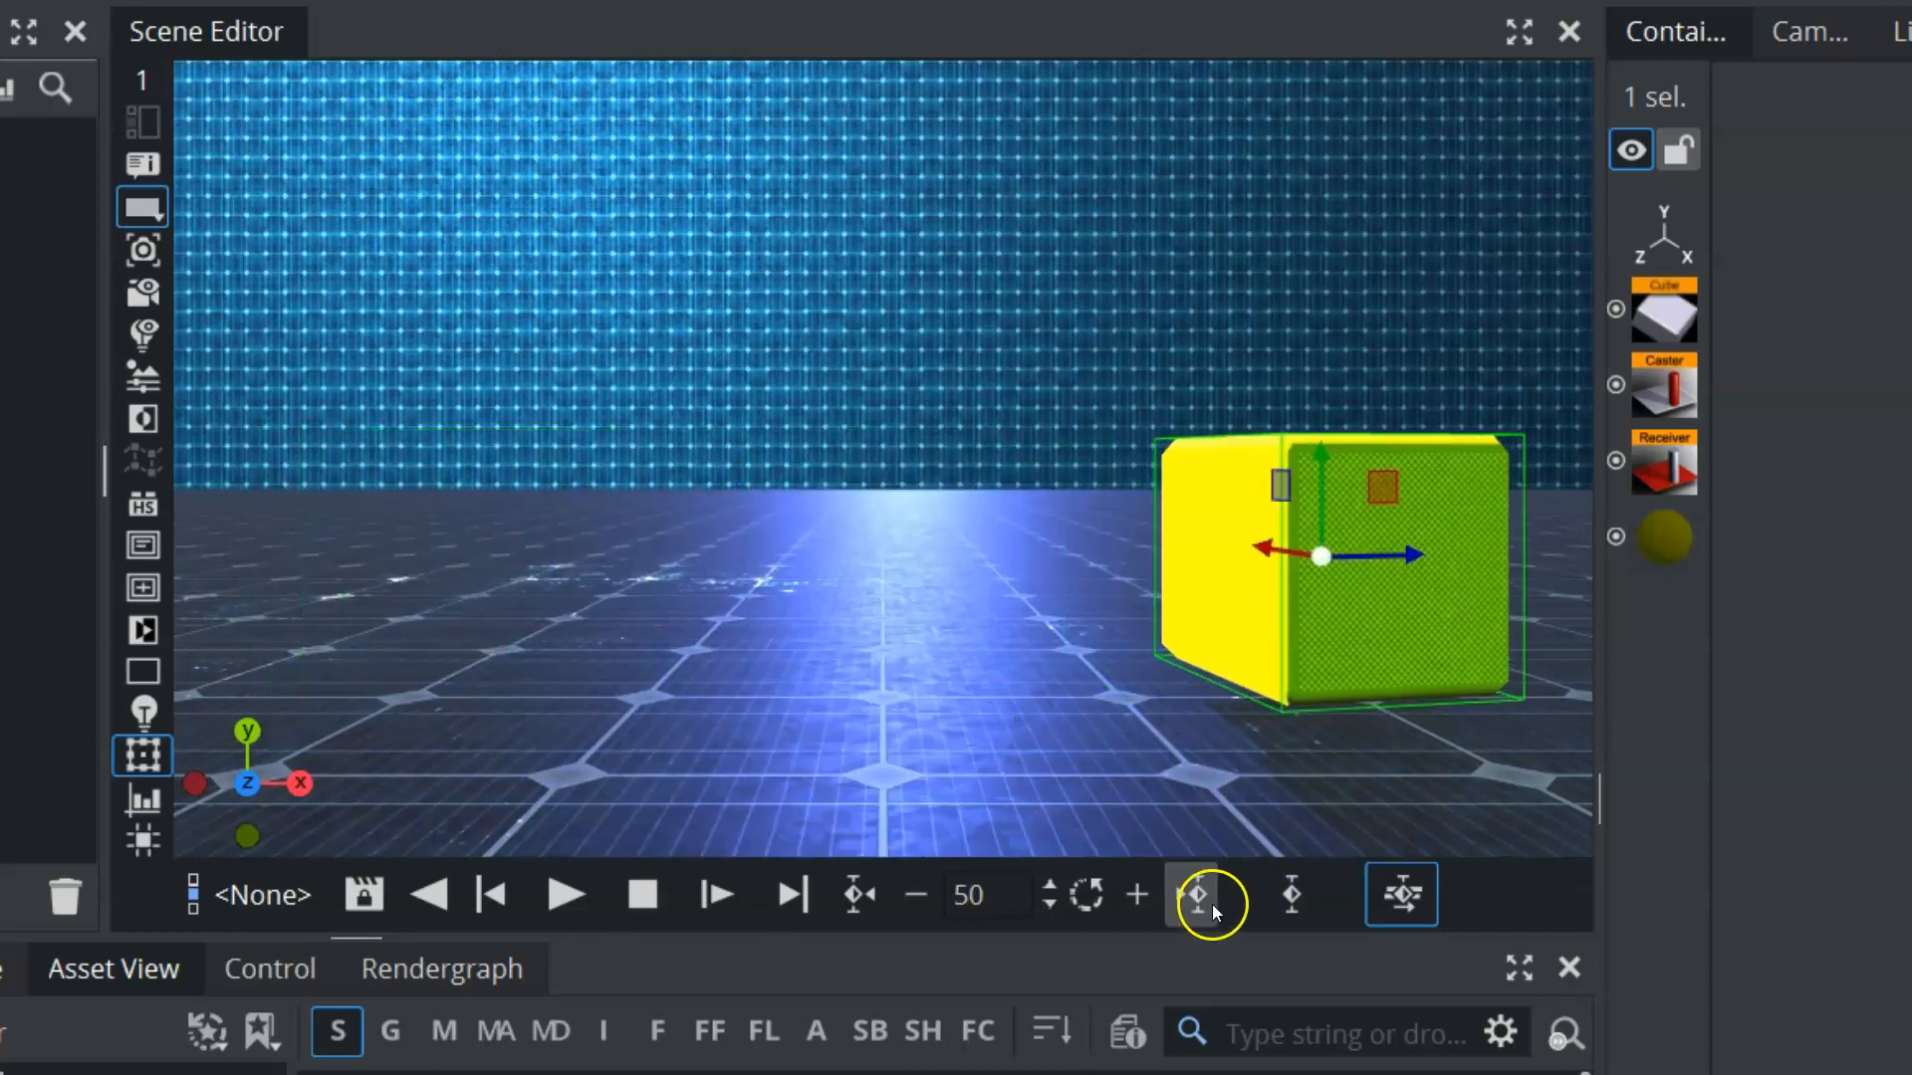
pyautogui.click(1275, 898)
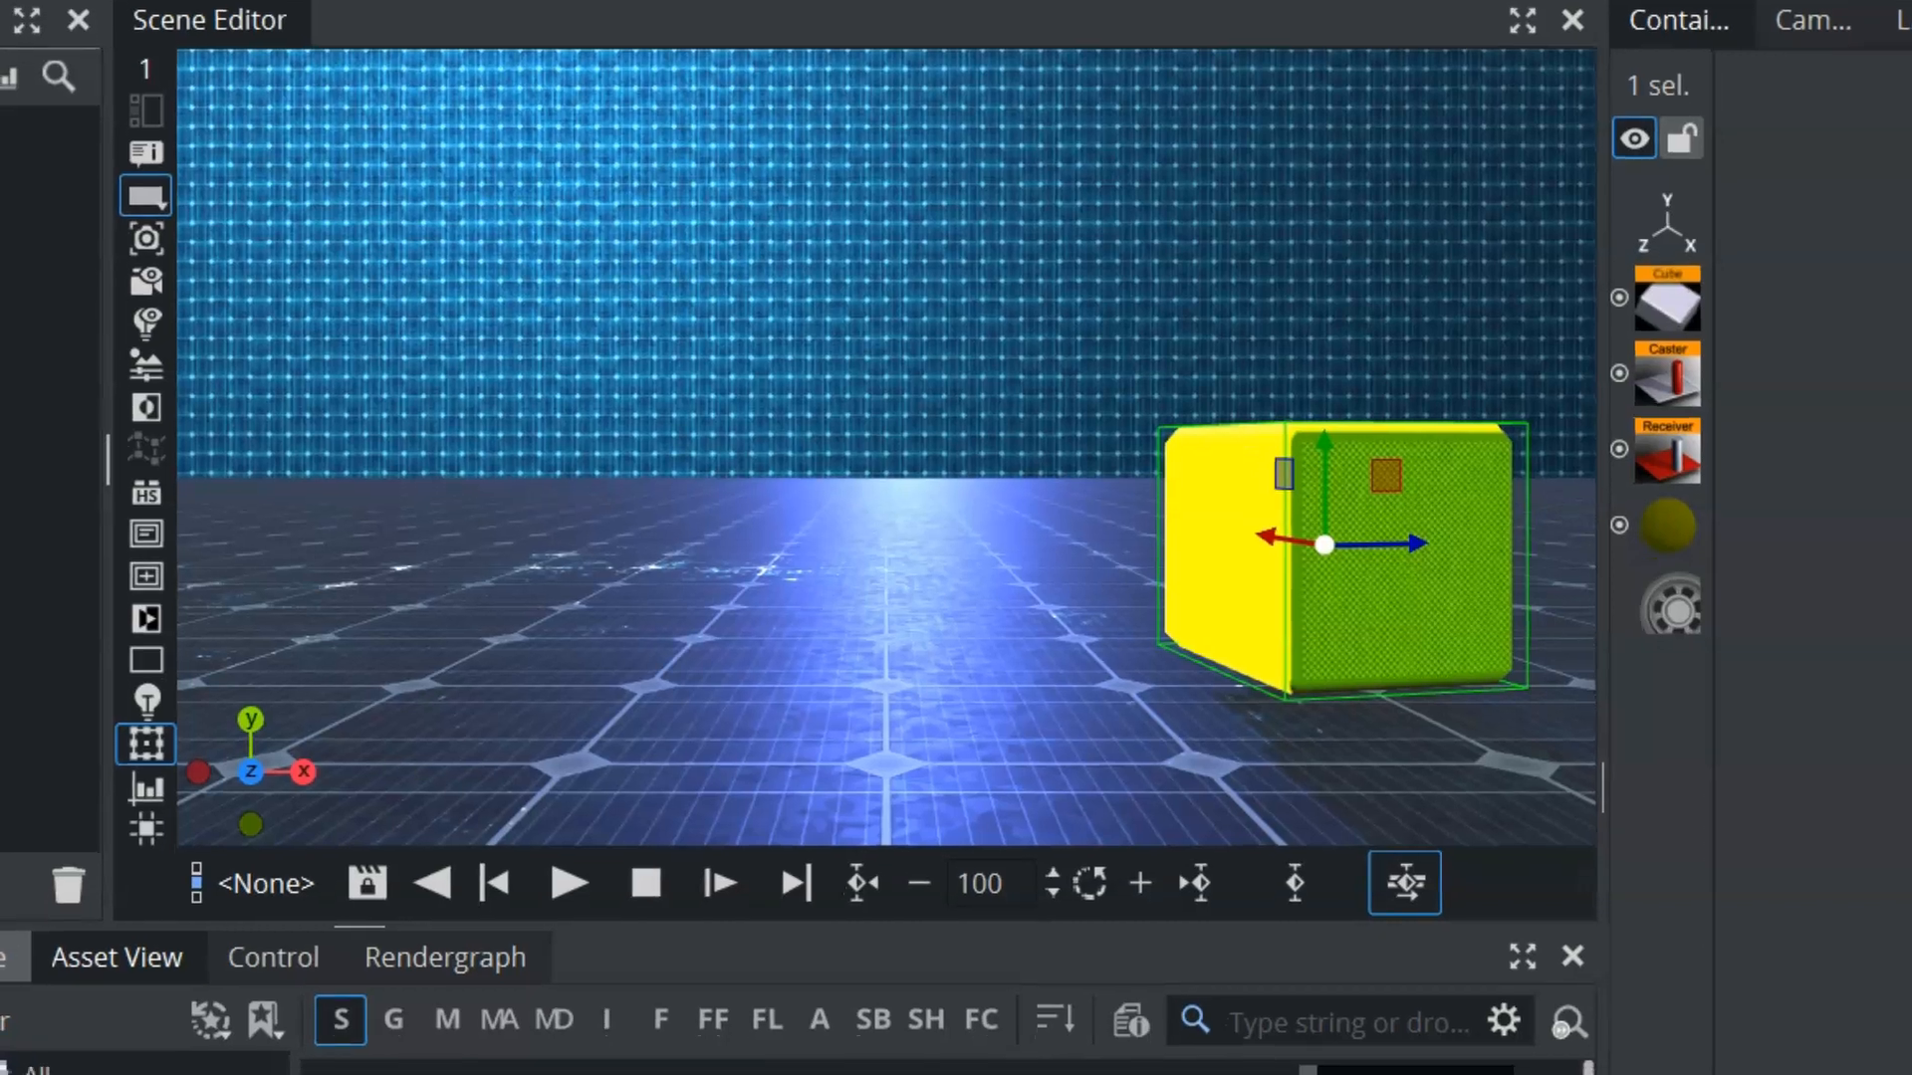
# Step: Open the stage timeline and extend the cube's Position animation by moving its last keyframe to 2.680 seconds
pyautogui.click(10, 968)
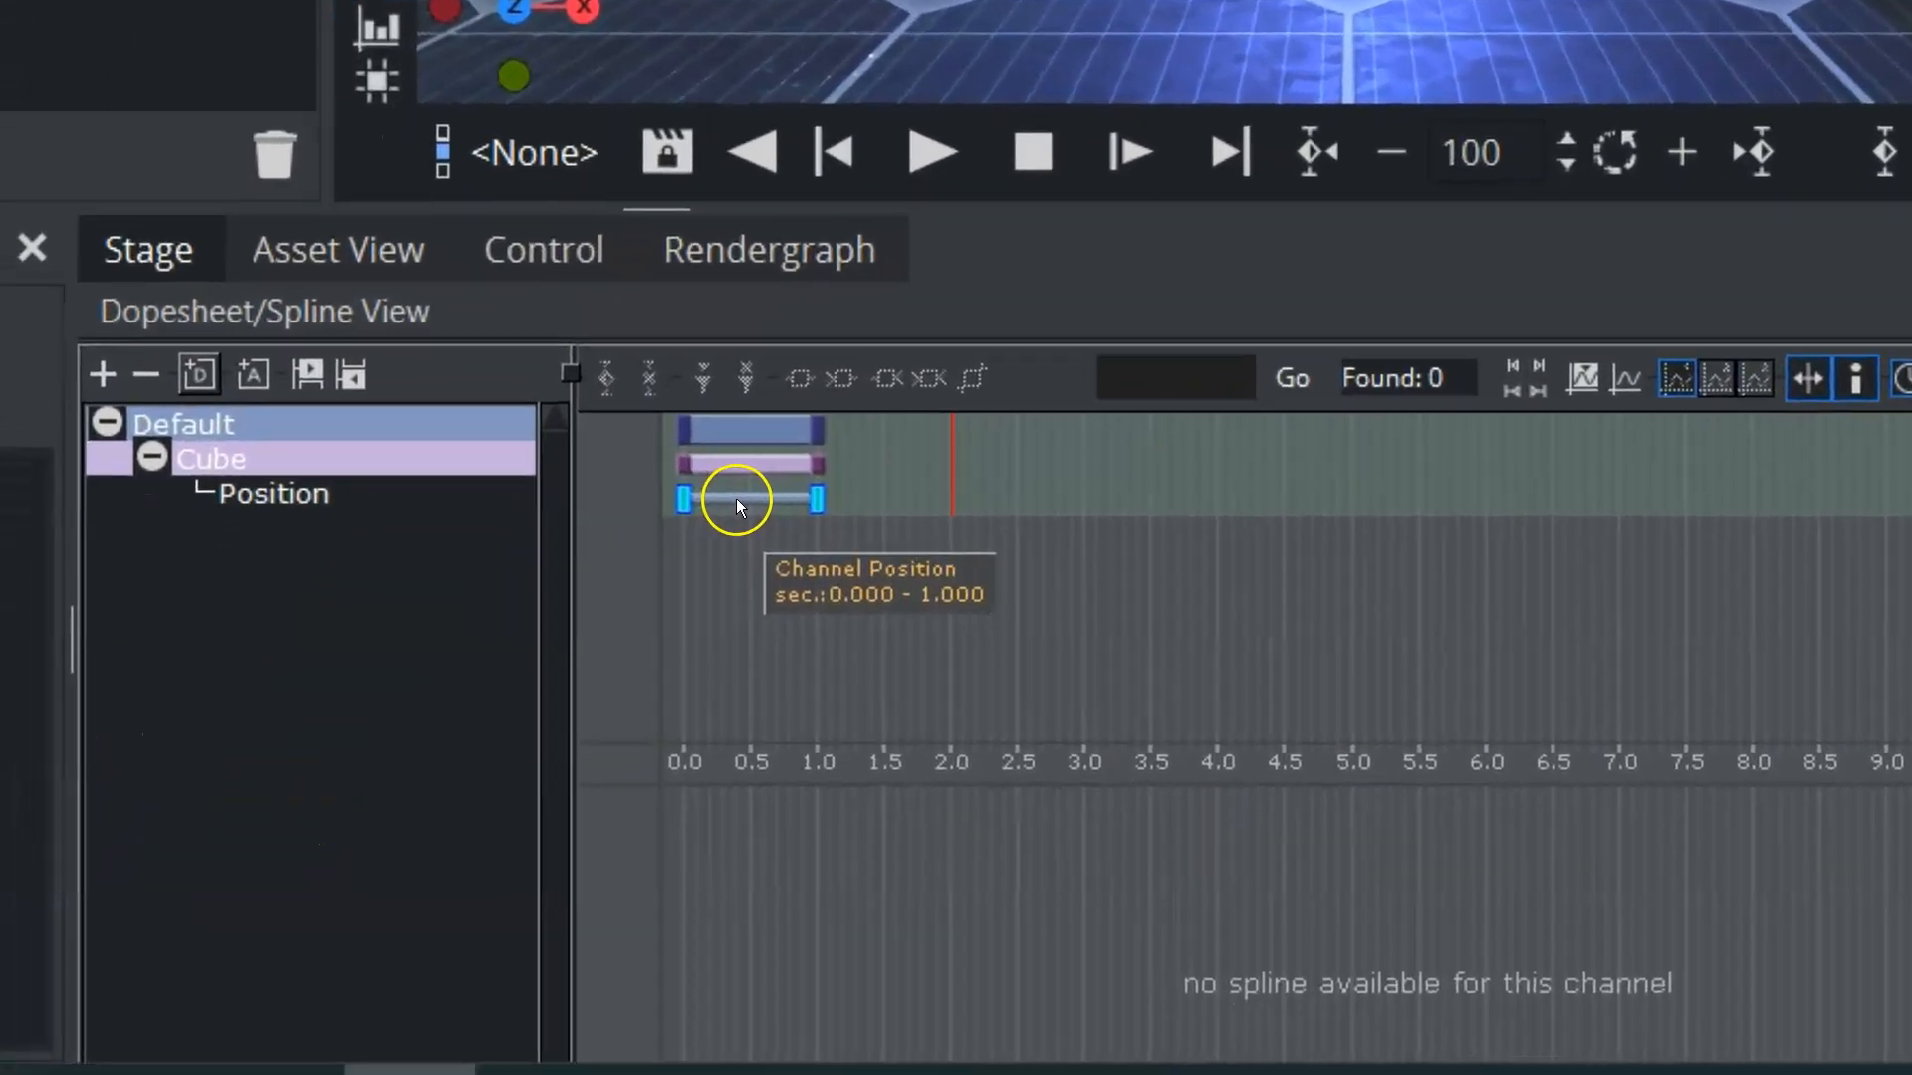
pyautogui.click(530, 747)
pyautogui.click(751, 479)
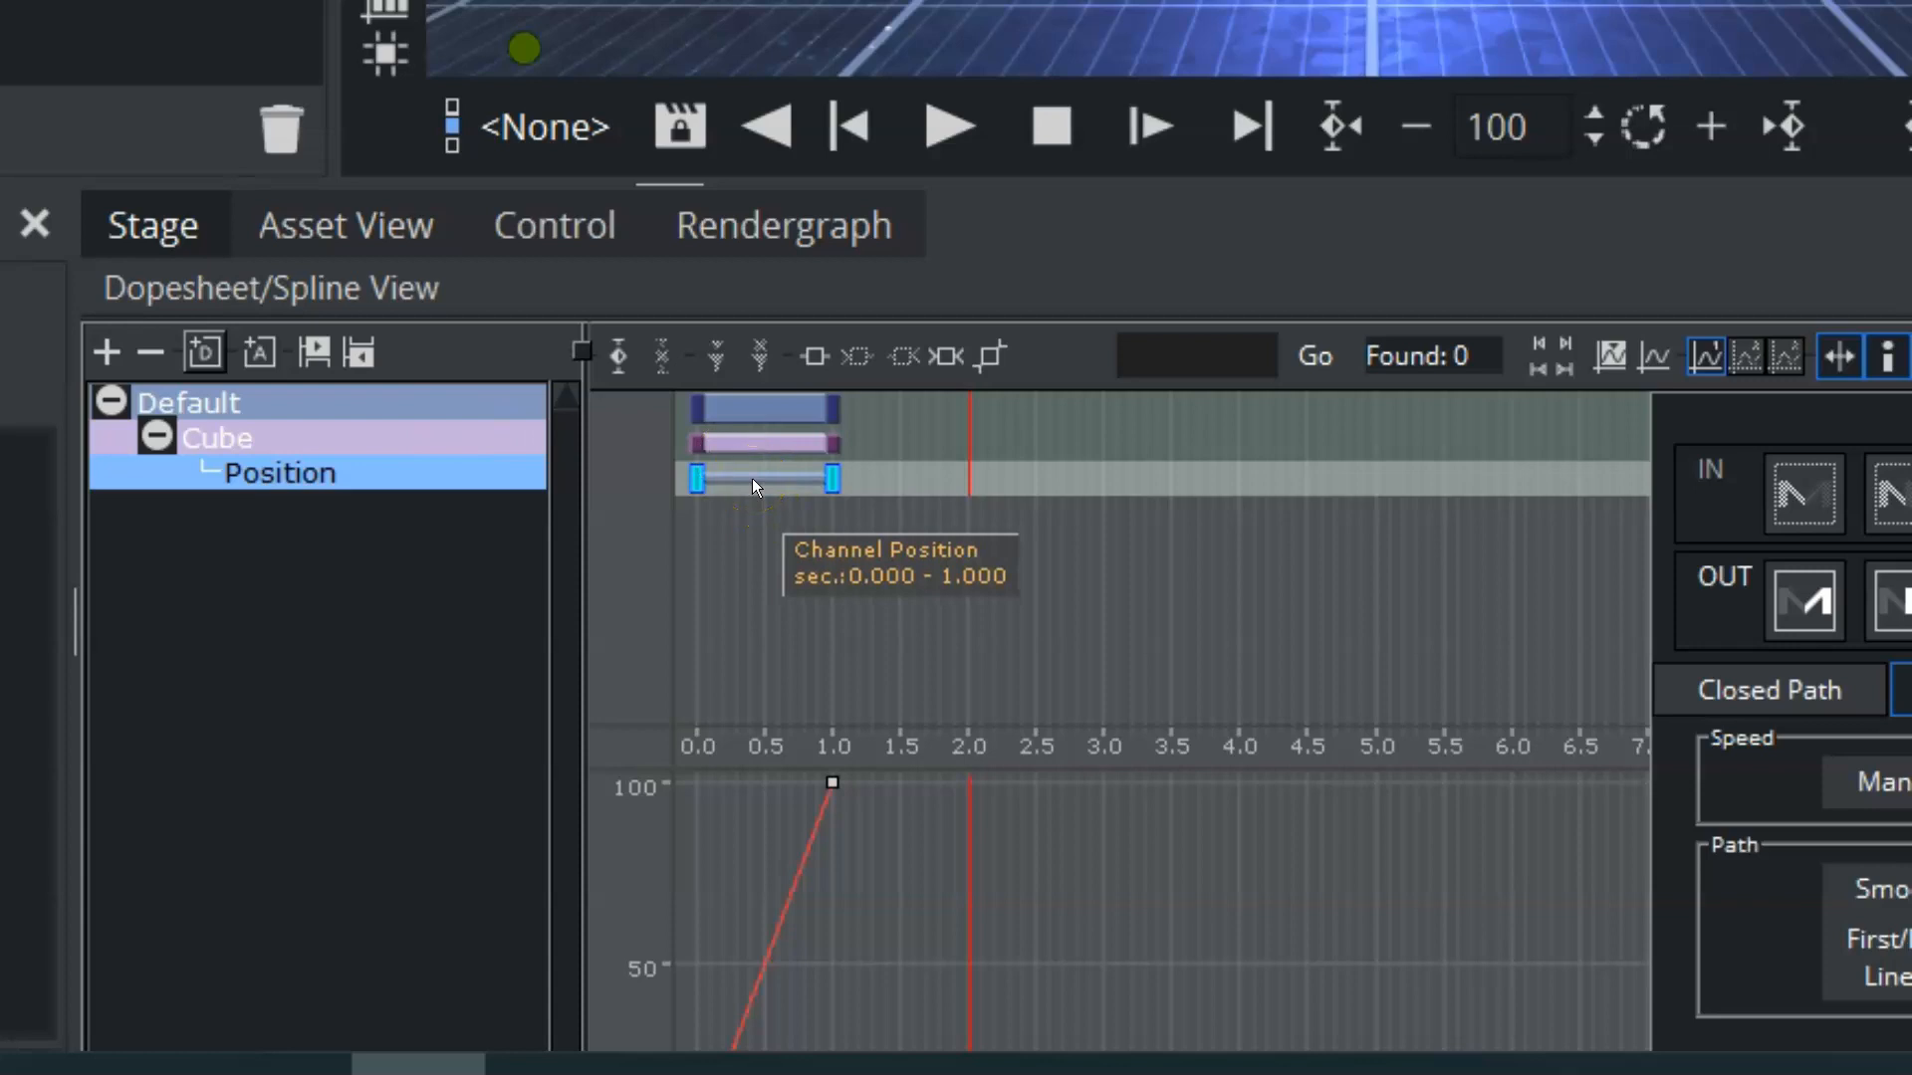
pyautogui.click(465, 448)
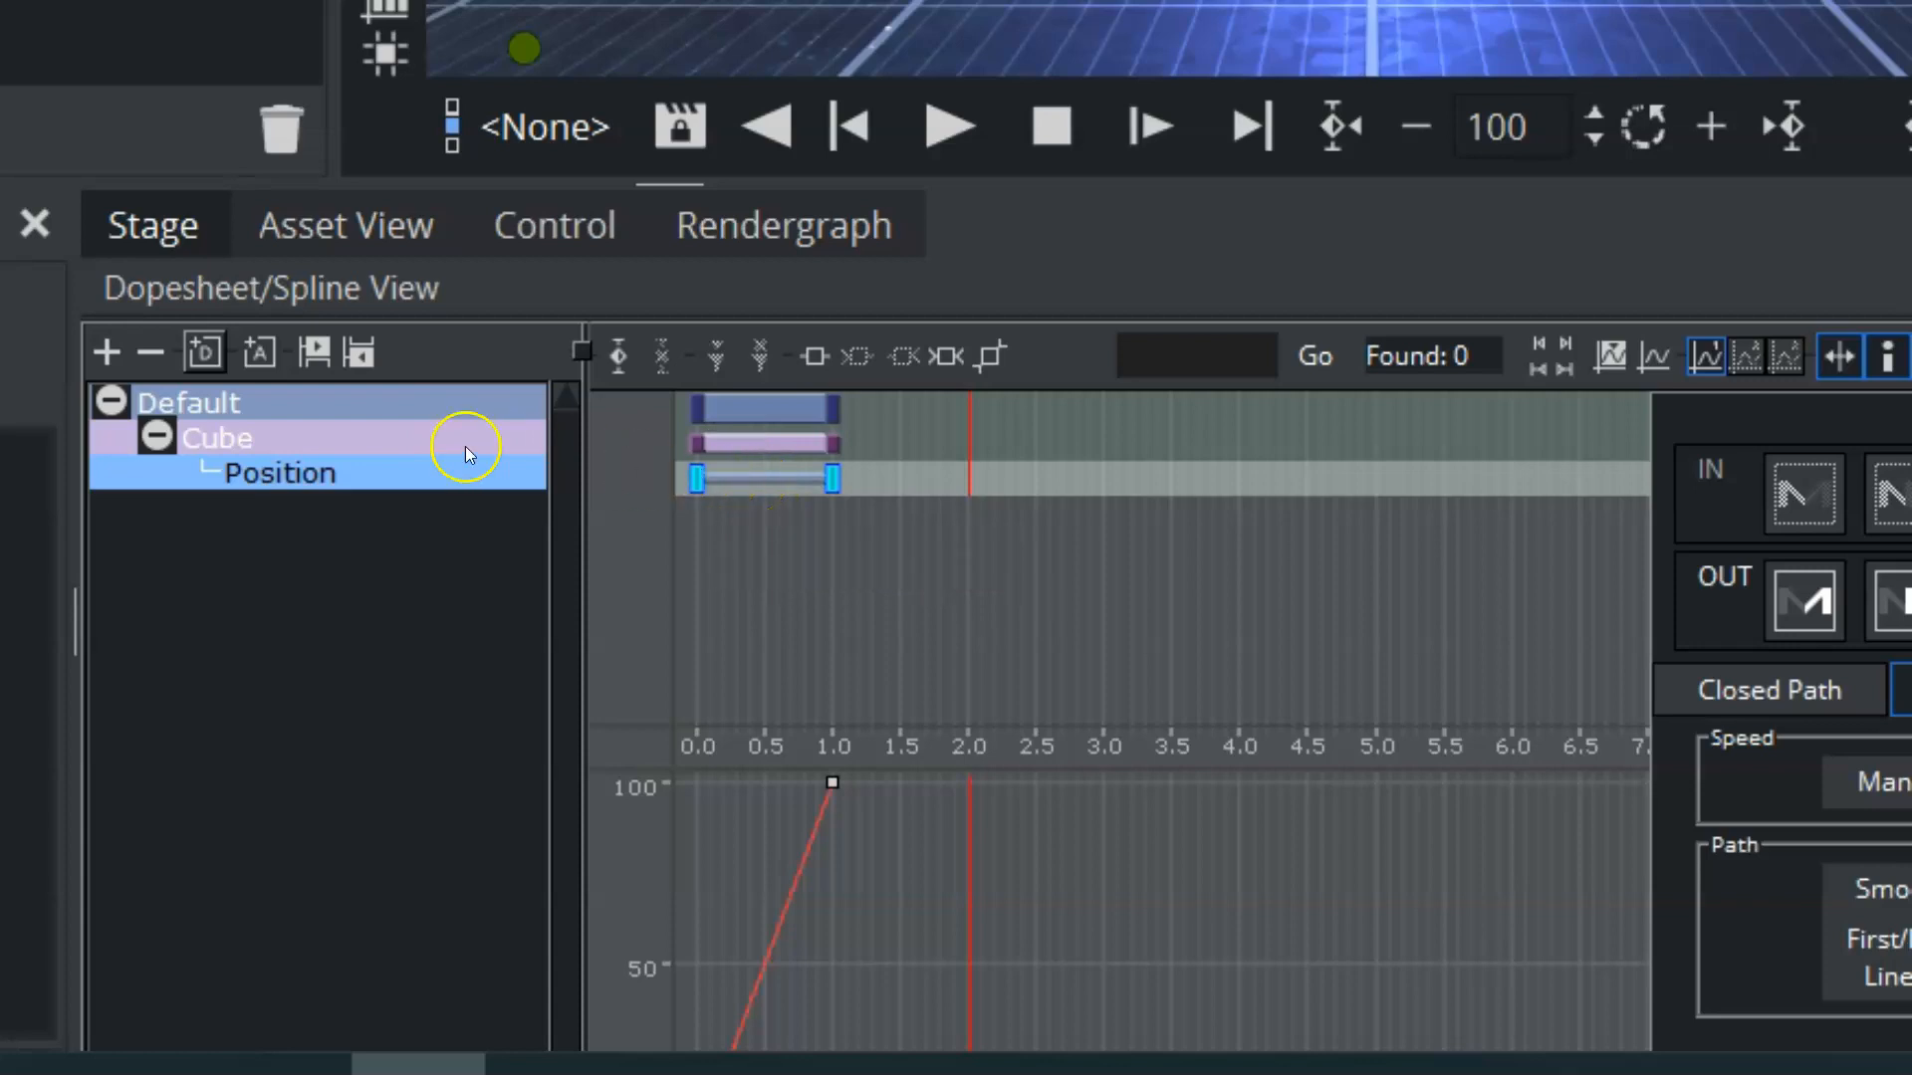
pyautogui.click(269, 402)
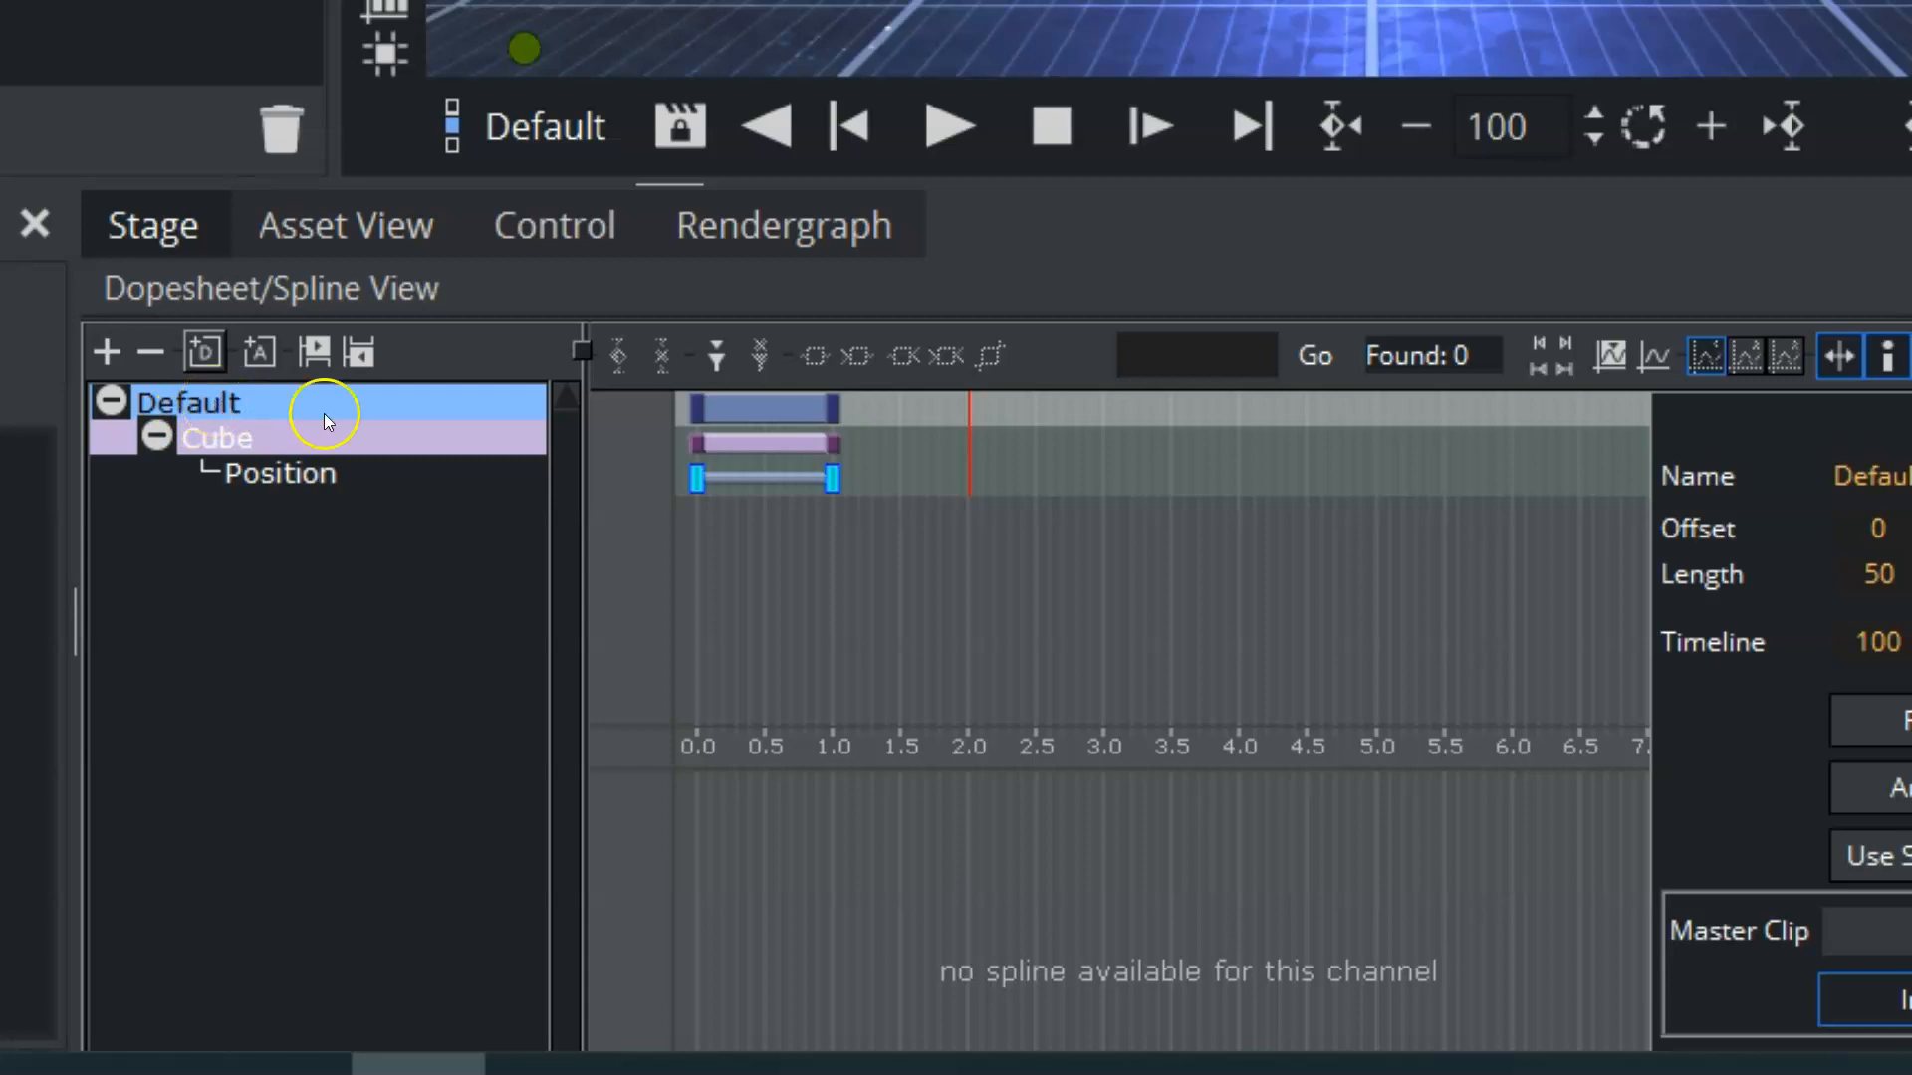
pyautogui.moveTo(828, 478); pyautogui.dragTo(1059, 479)
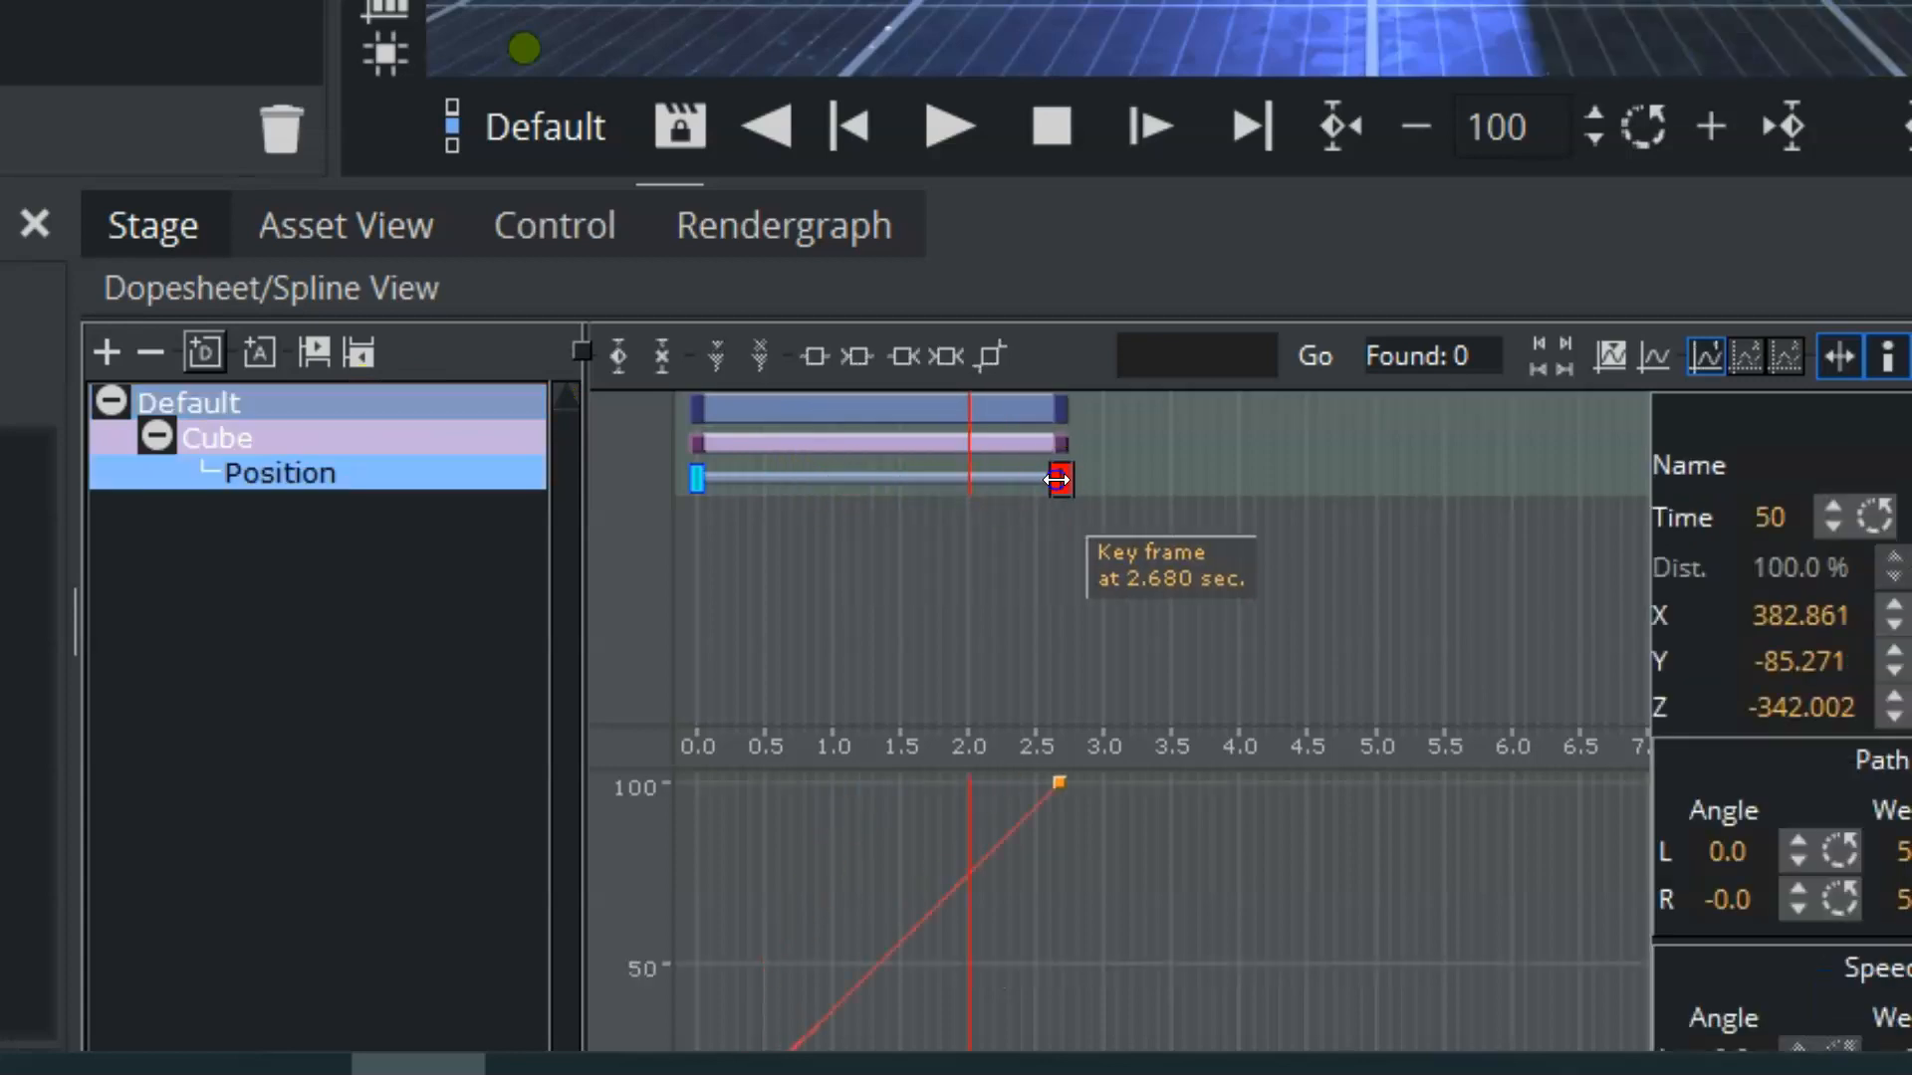
# Step: Add a stop point to the Default director at 1.360 seconds and move the playhead away from it
pyautogui.click(211, 399)
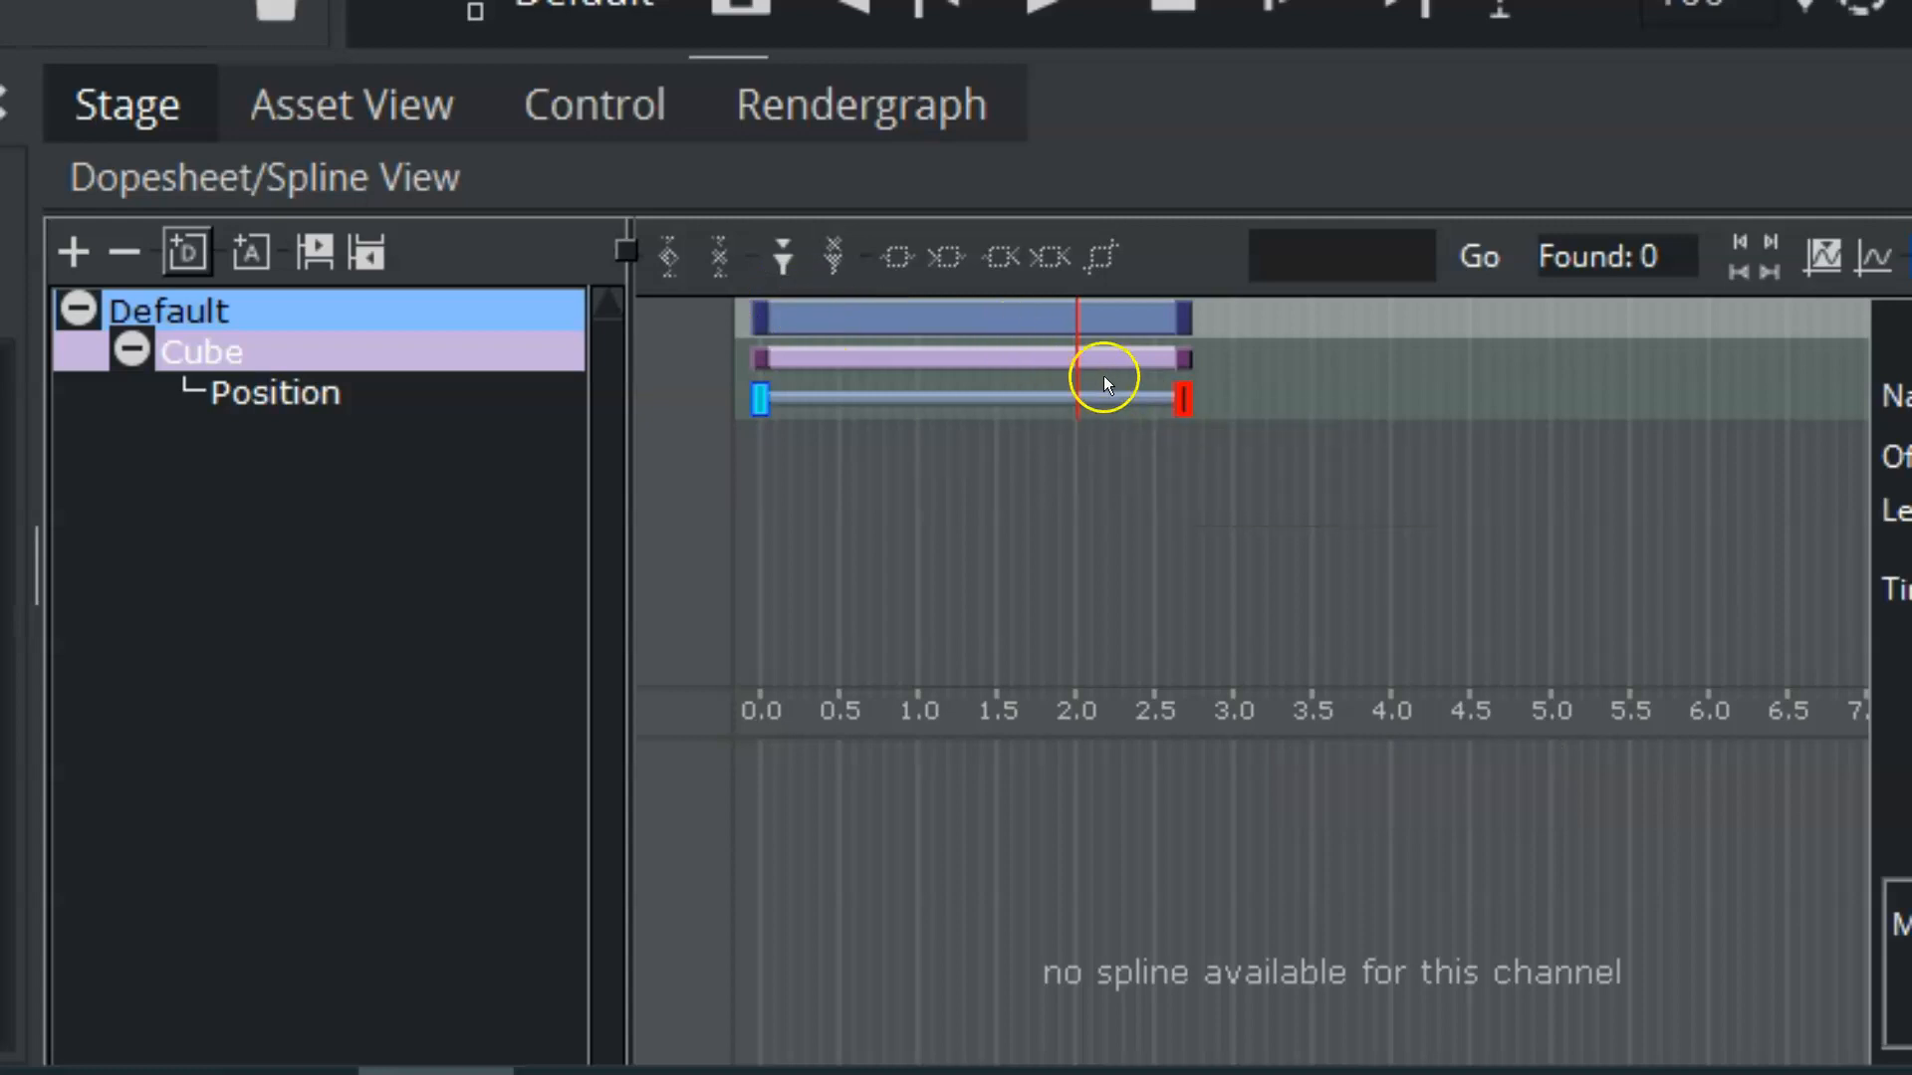
pyautogui.moveTo(1071, 372)
pyautogui.mouseDown()
pyautogui.moveTo(960, 367)
pyautogui.moveTo(989, 372)
pyautogui.mouseUp()
pyautogui.click(783, 259)
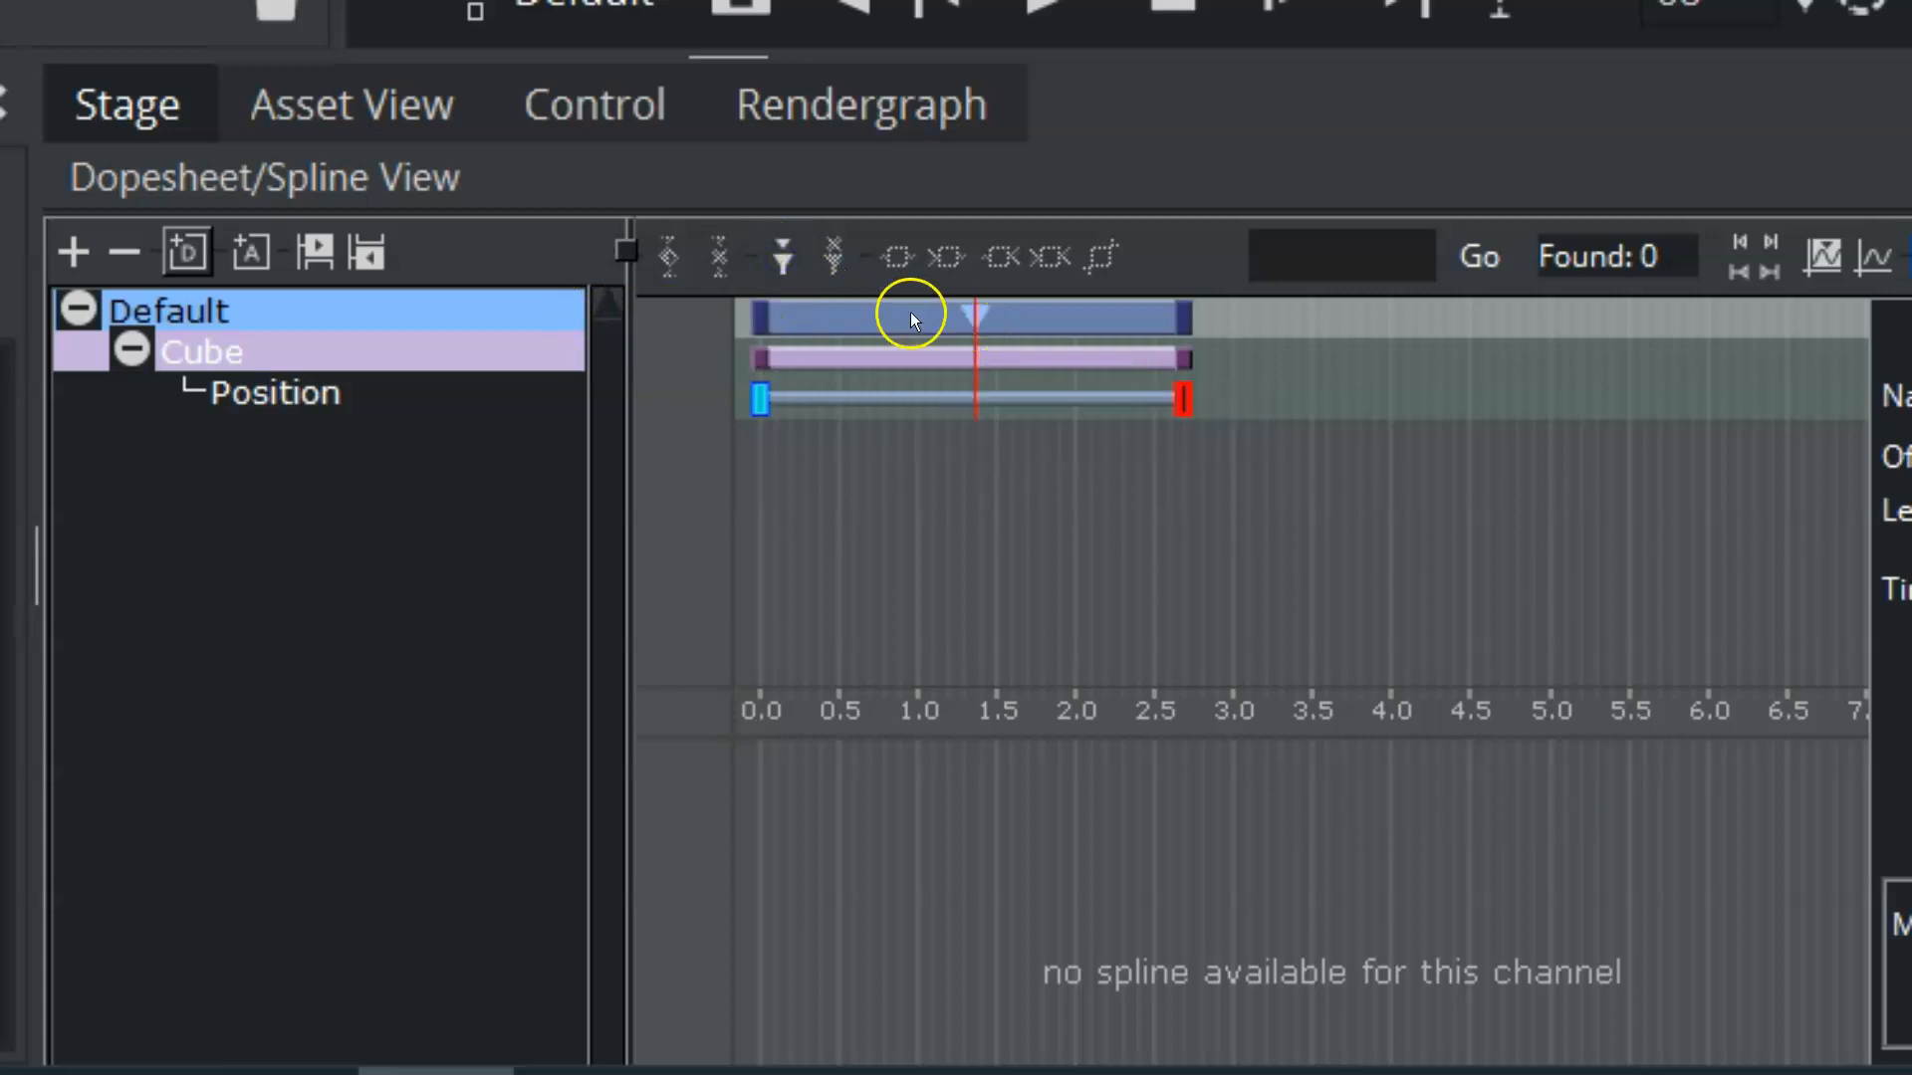
pyautogui.moveTo(973, 379); pyautogui.dragTo(1033, 361)
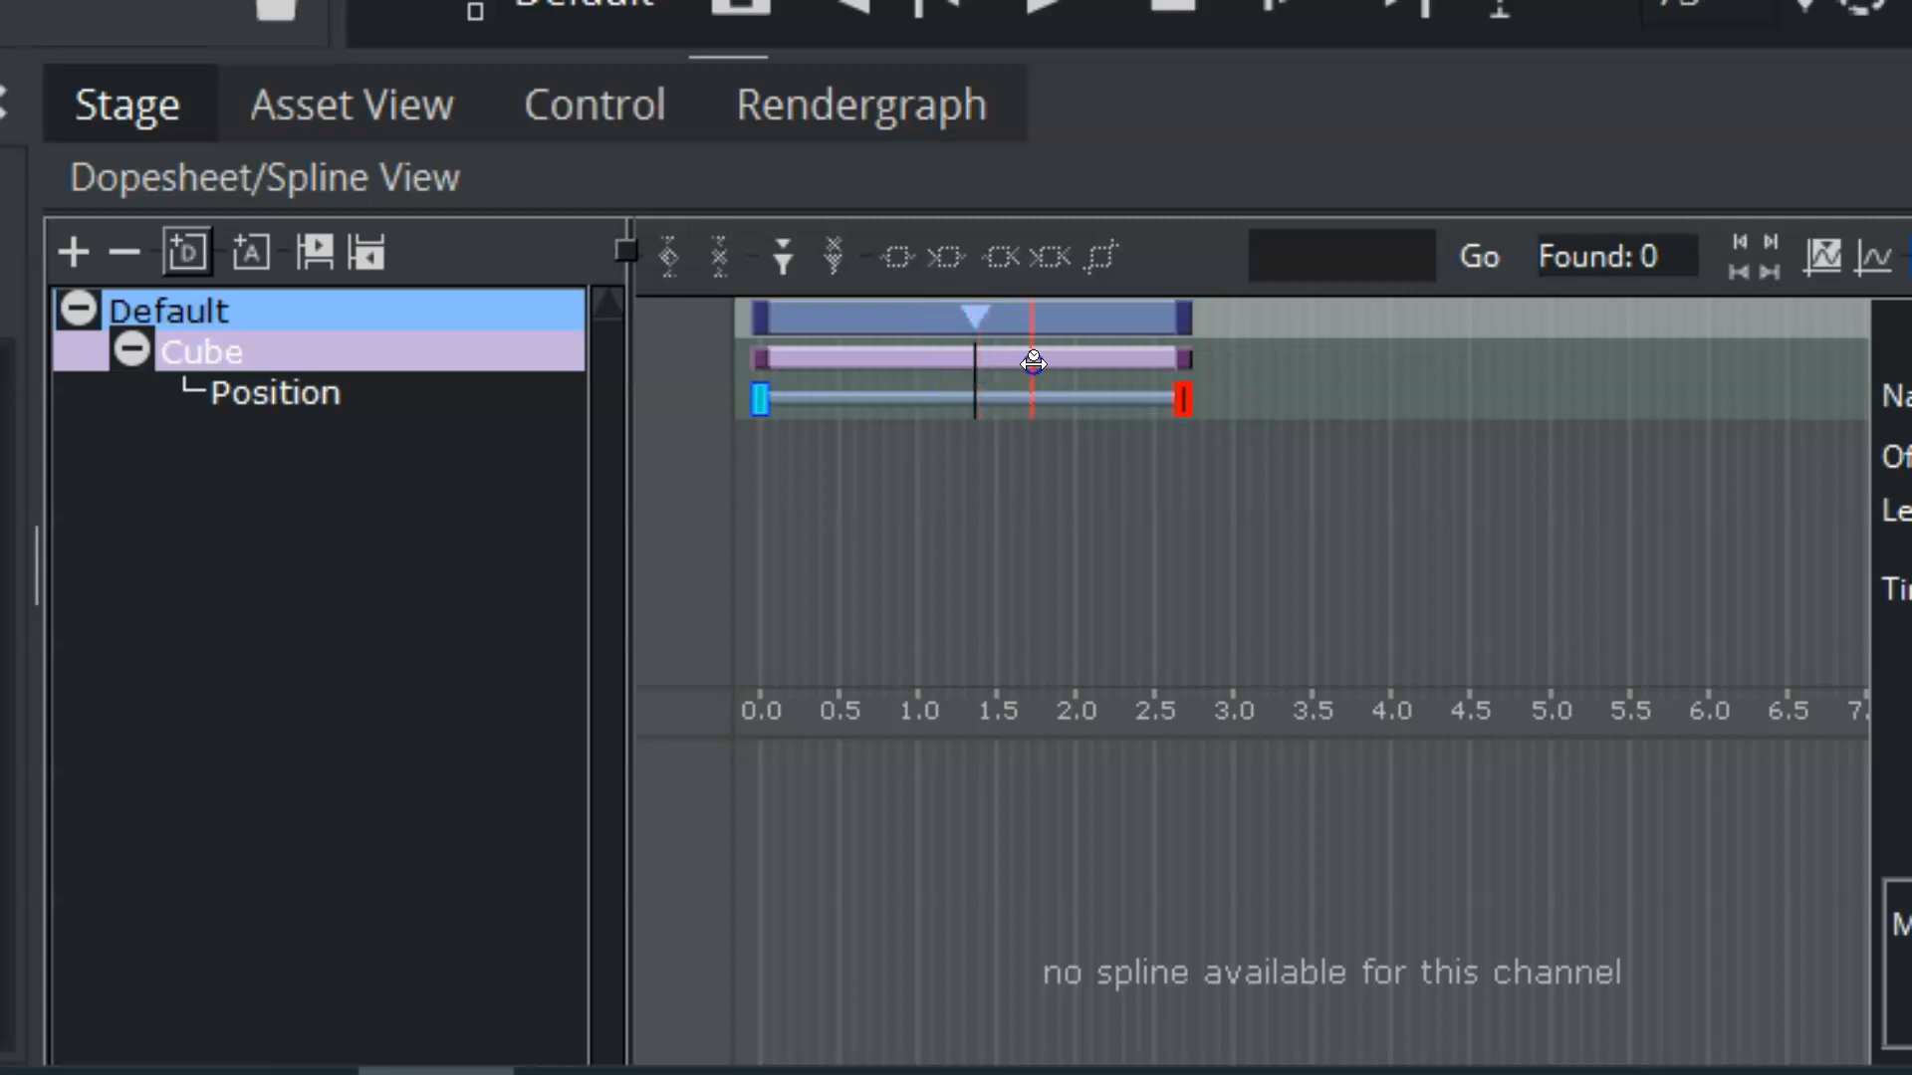
# Step: Name the Default director's stop point stop1 and move it to frame 65
pyautogui.click(974, 311)
pyautogui.click(972, 312)
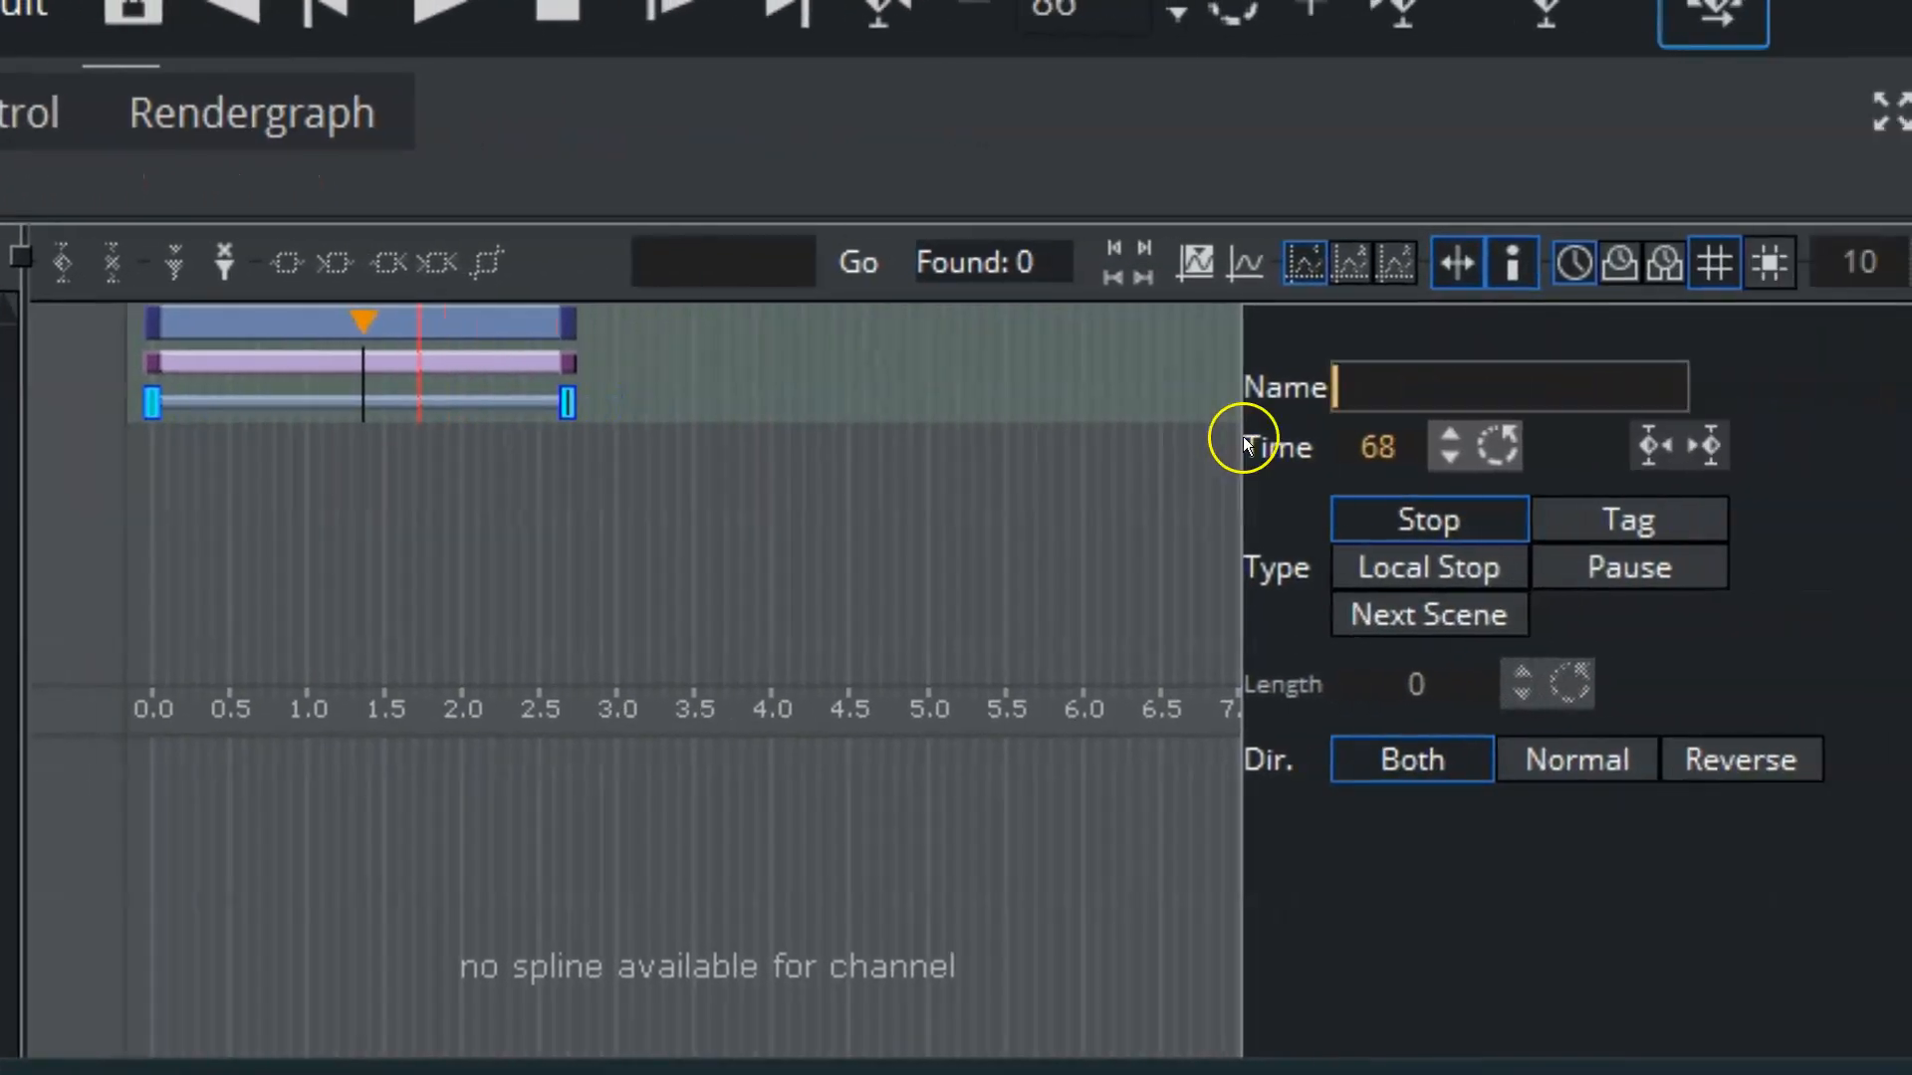
pyautogui.click(1304, 400)
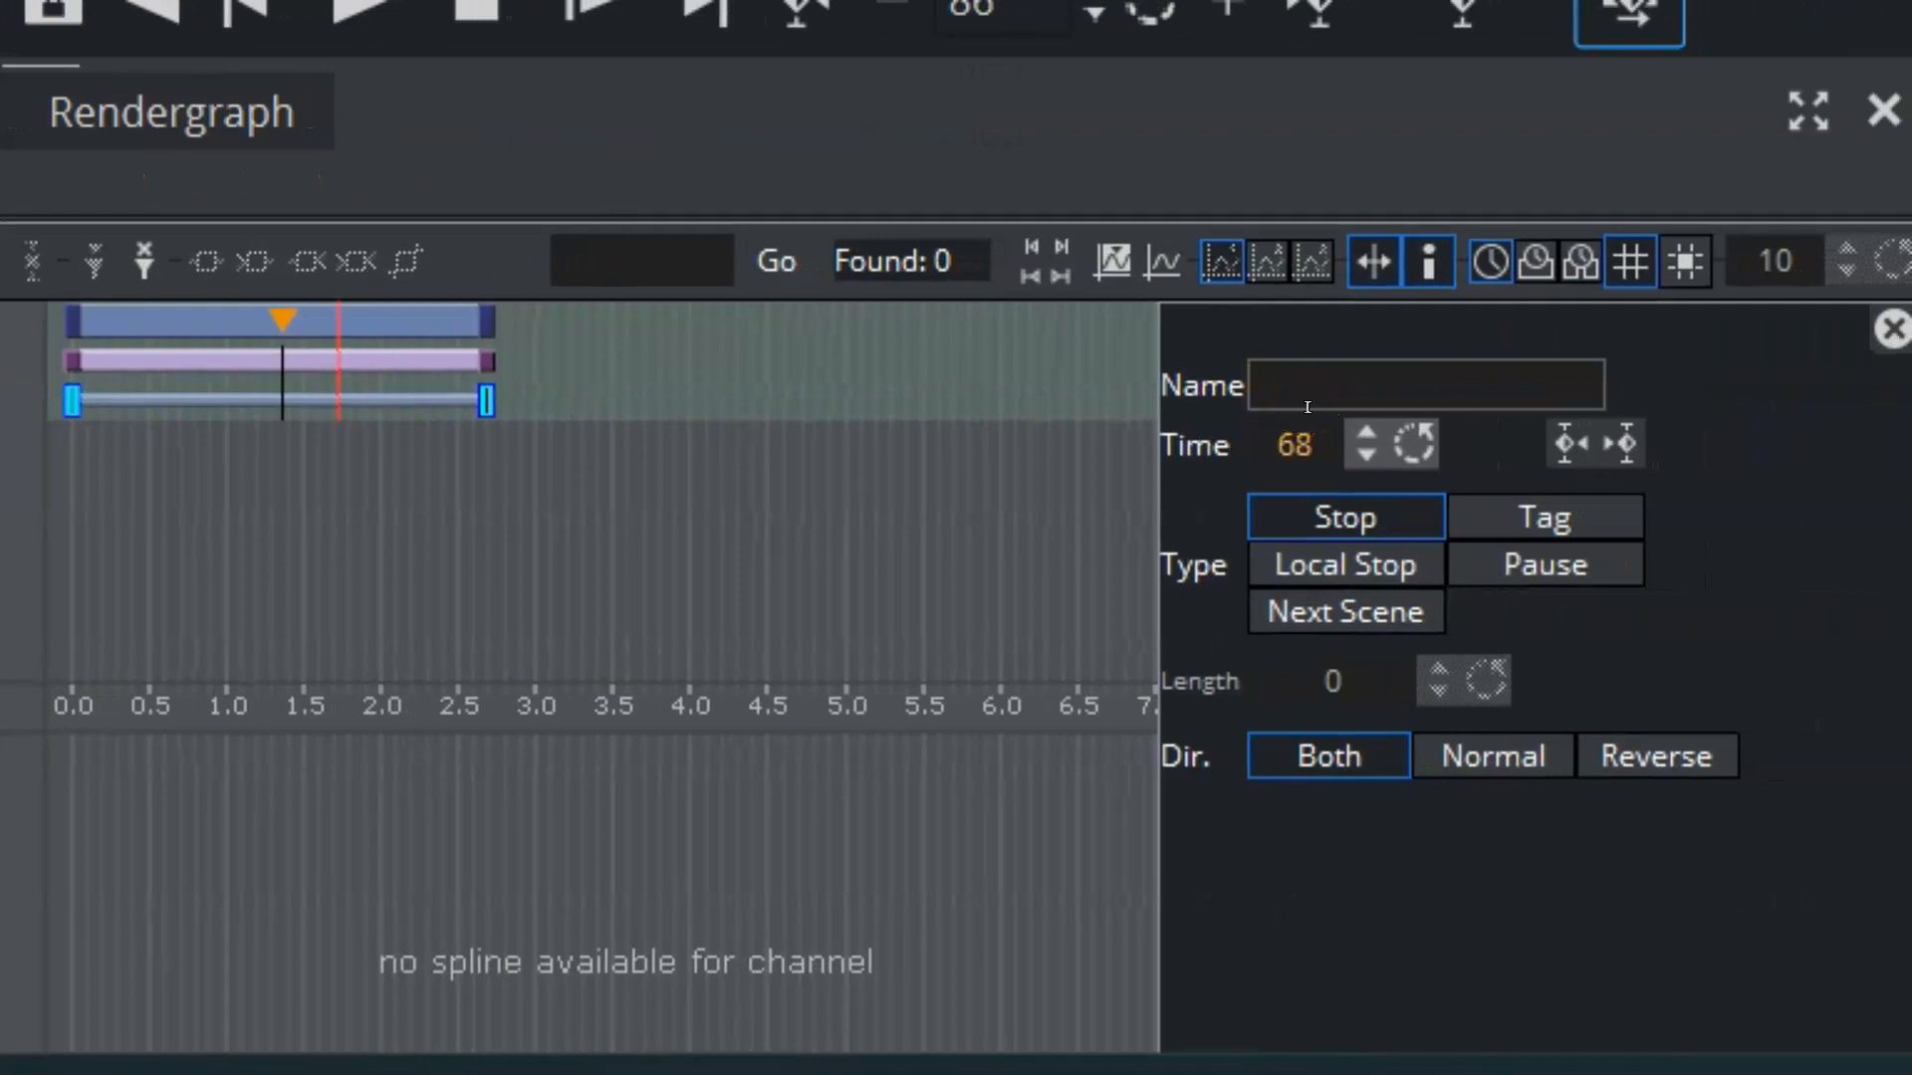
pyautogui.click(1305, 384)
pyautogui.write('stop1')
pyautogui.moveTo(1302, 451)
pyautogui.mouseDown()
pyautogui.moveTo(1243, 473)
pyautogui.moveTo(1303, 475)
pyautogui.mouseUp()
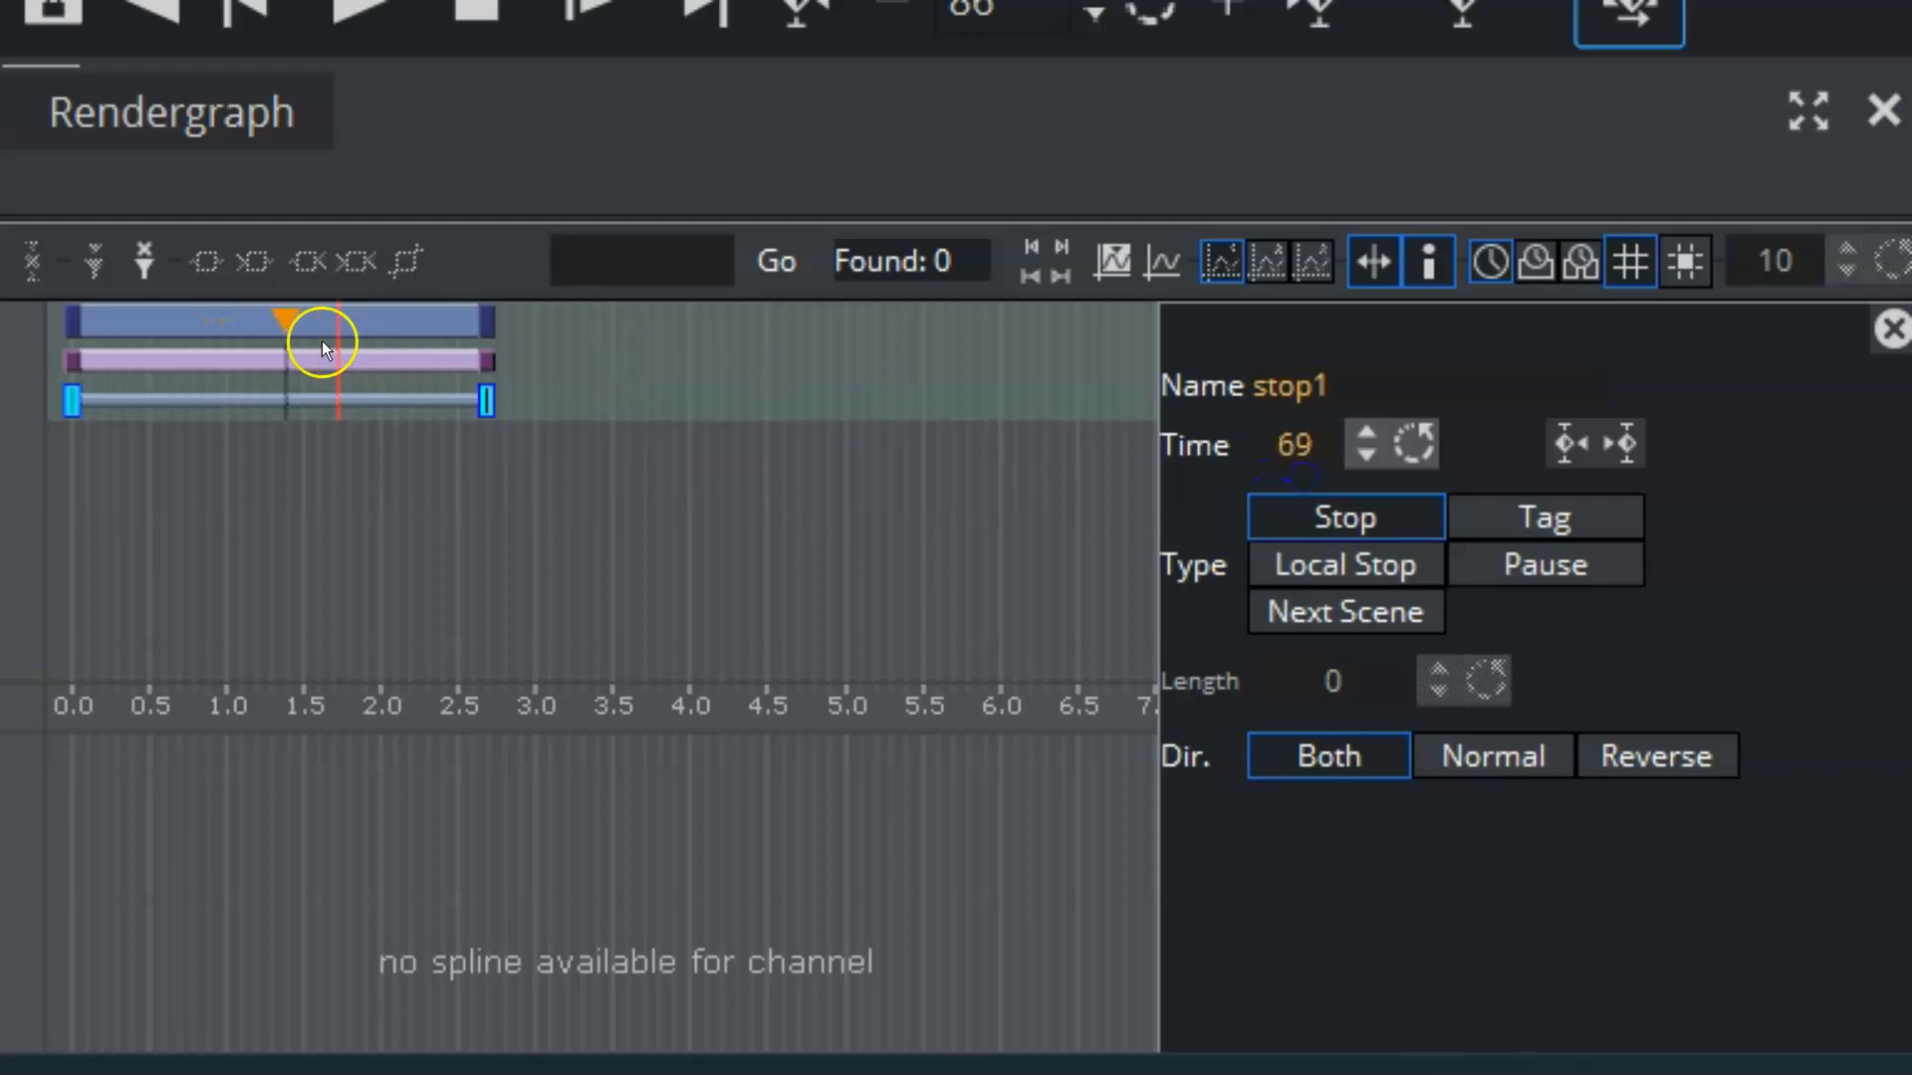
pyautogui.moveTo(283, 313)
pyautogui.mouseDown()
pyautogui.moveTo(252, 315)
pyautogui.moveTo(274, 328)
pyautogui.mouseUp()
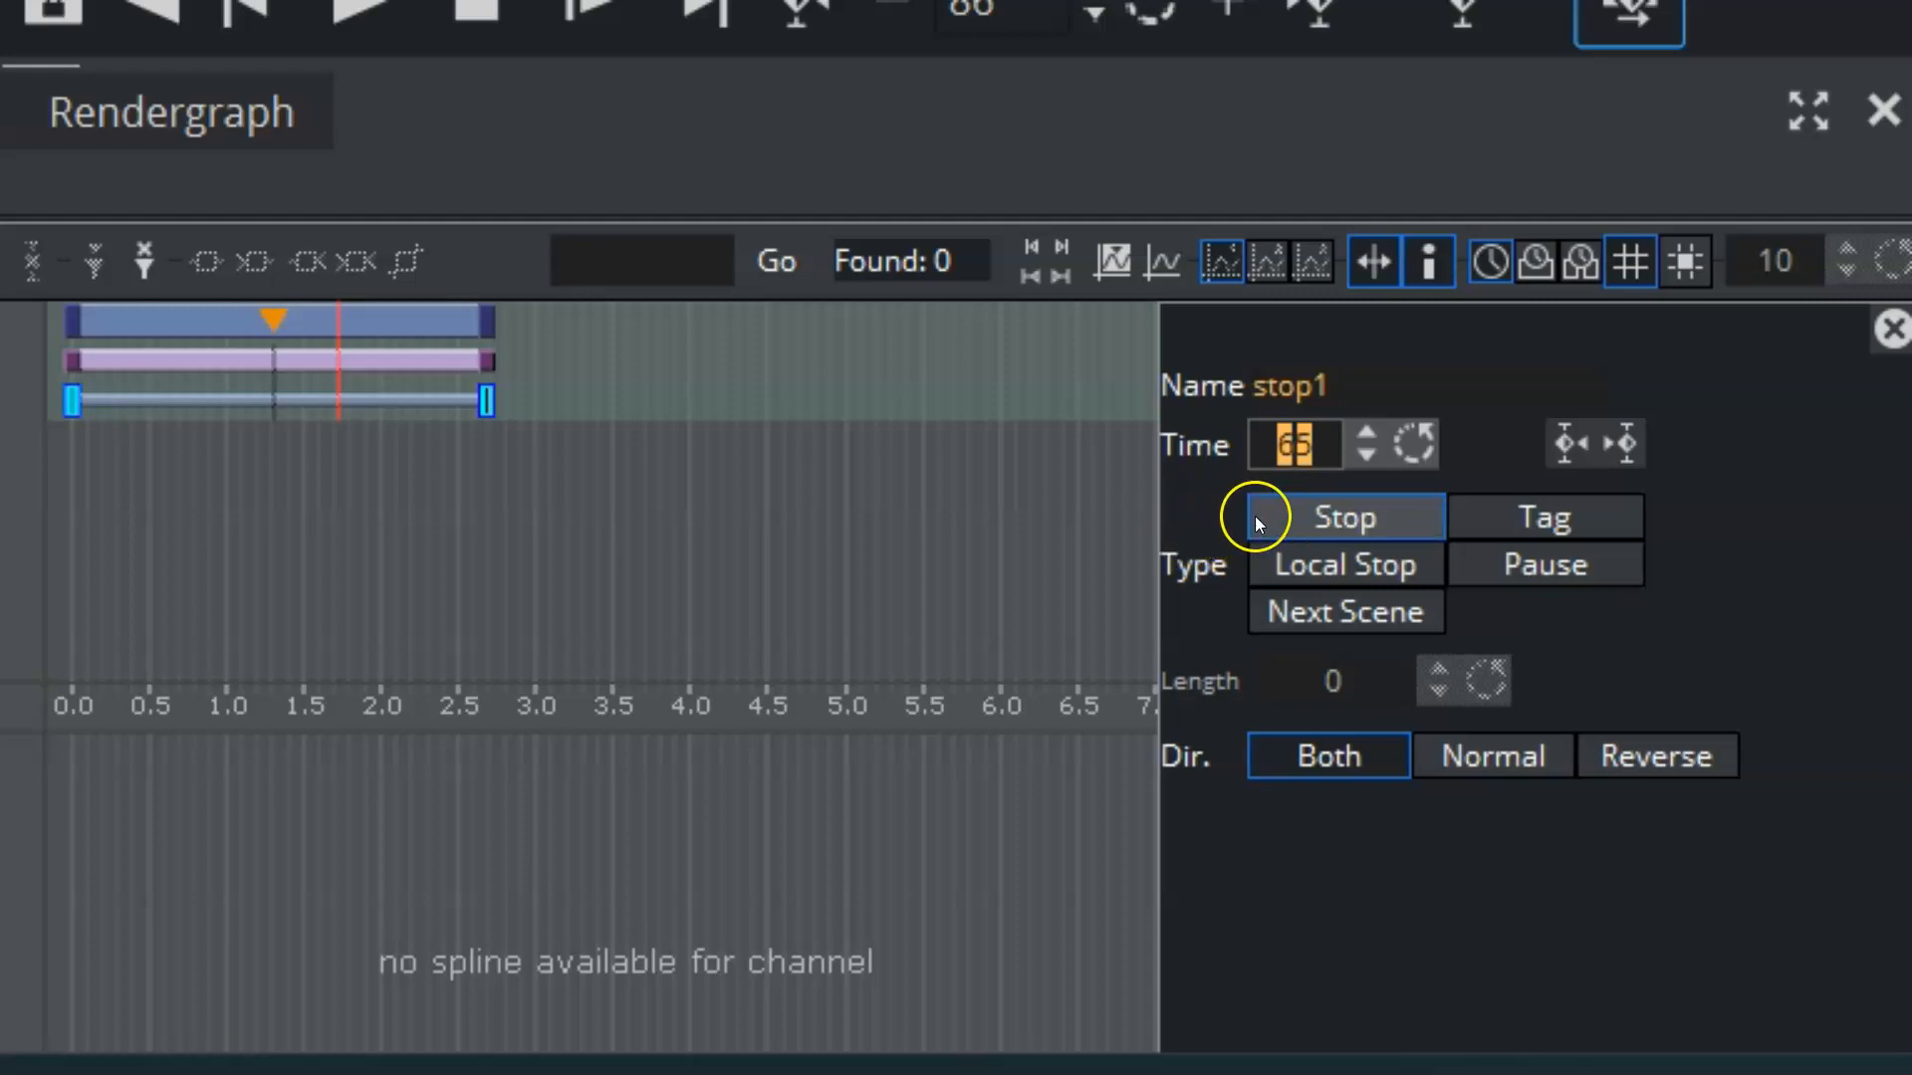
# Step: Play the animation from the start to the stop point, and continue it to the end
pyautogui.moveTo(378, 376); pyautogui.dragTo(68, 370)
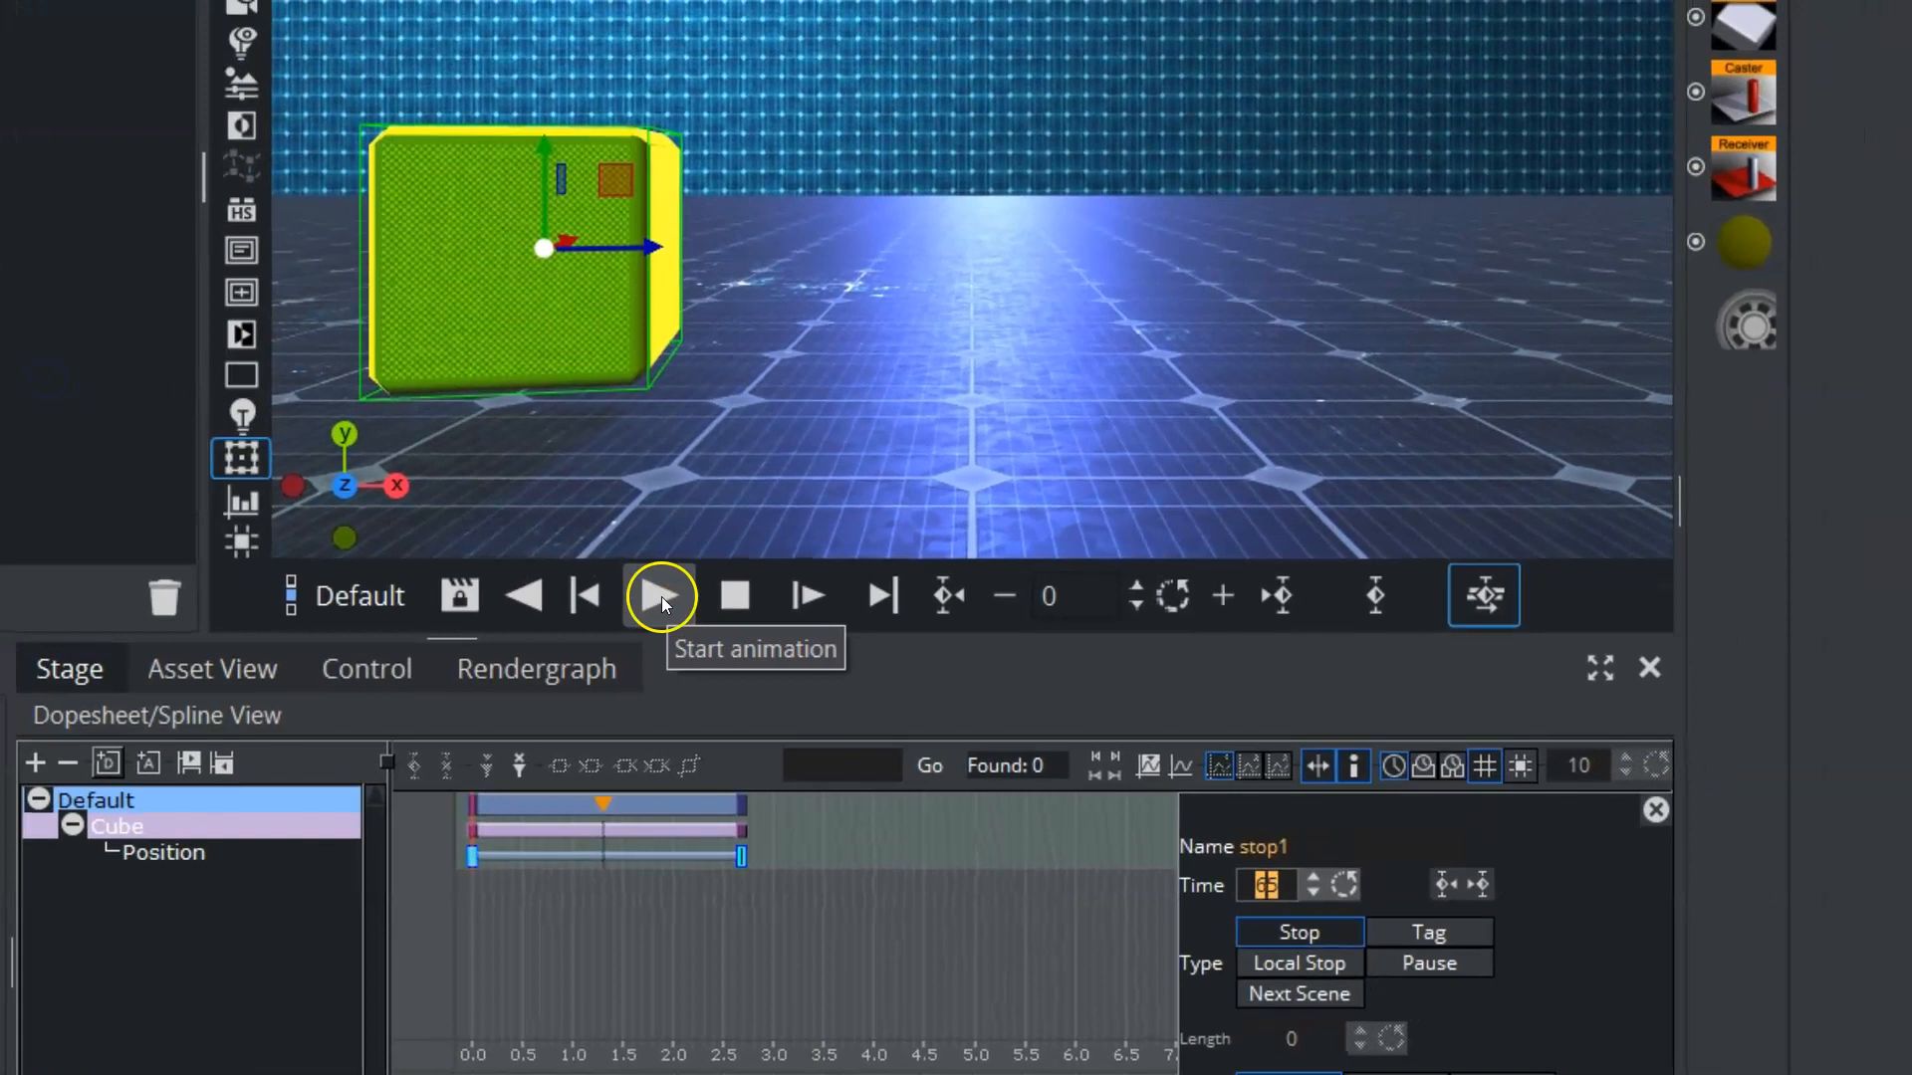
pyautogui.click(651, 577)
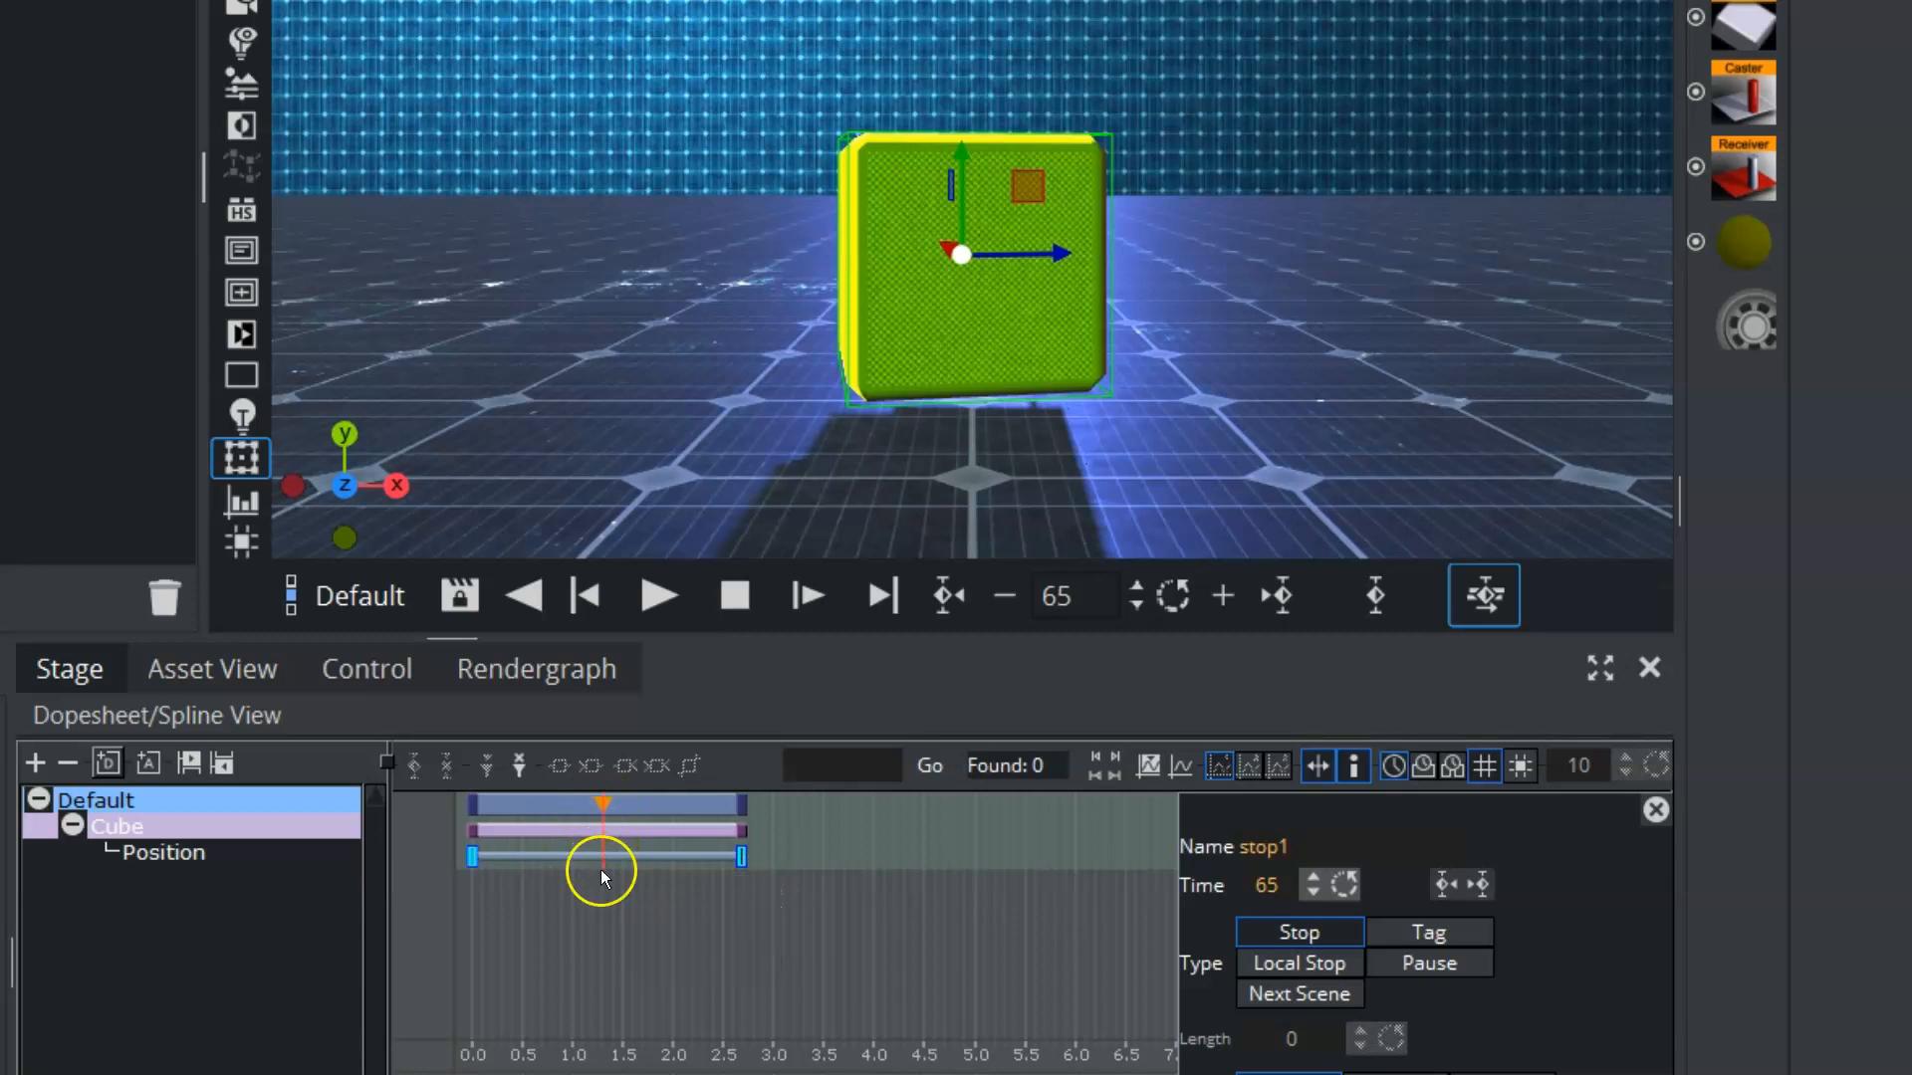
pyautogui.click(802, 604)
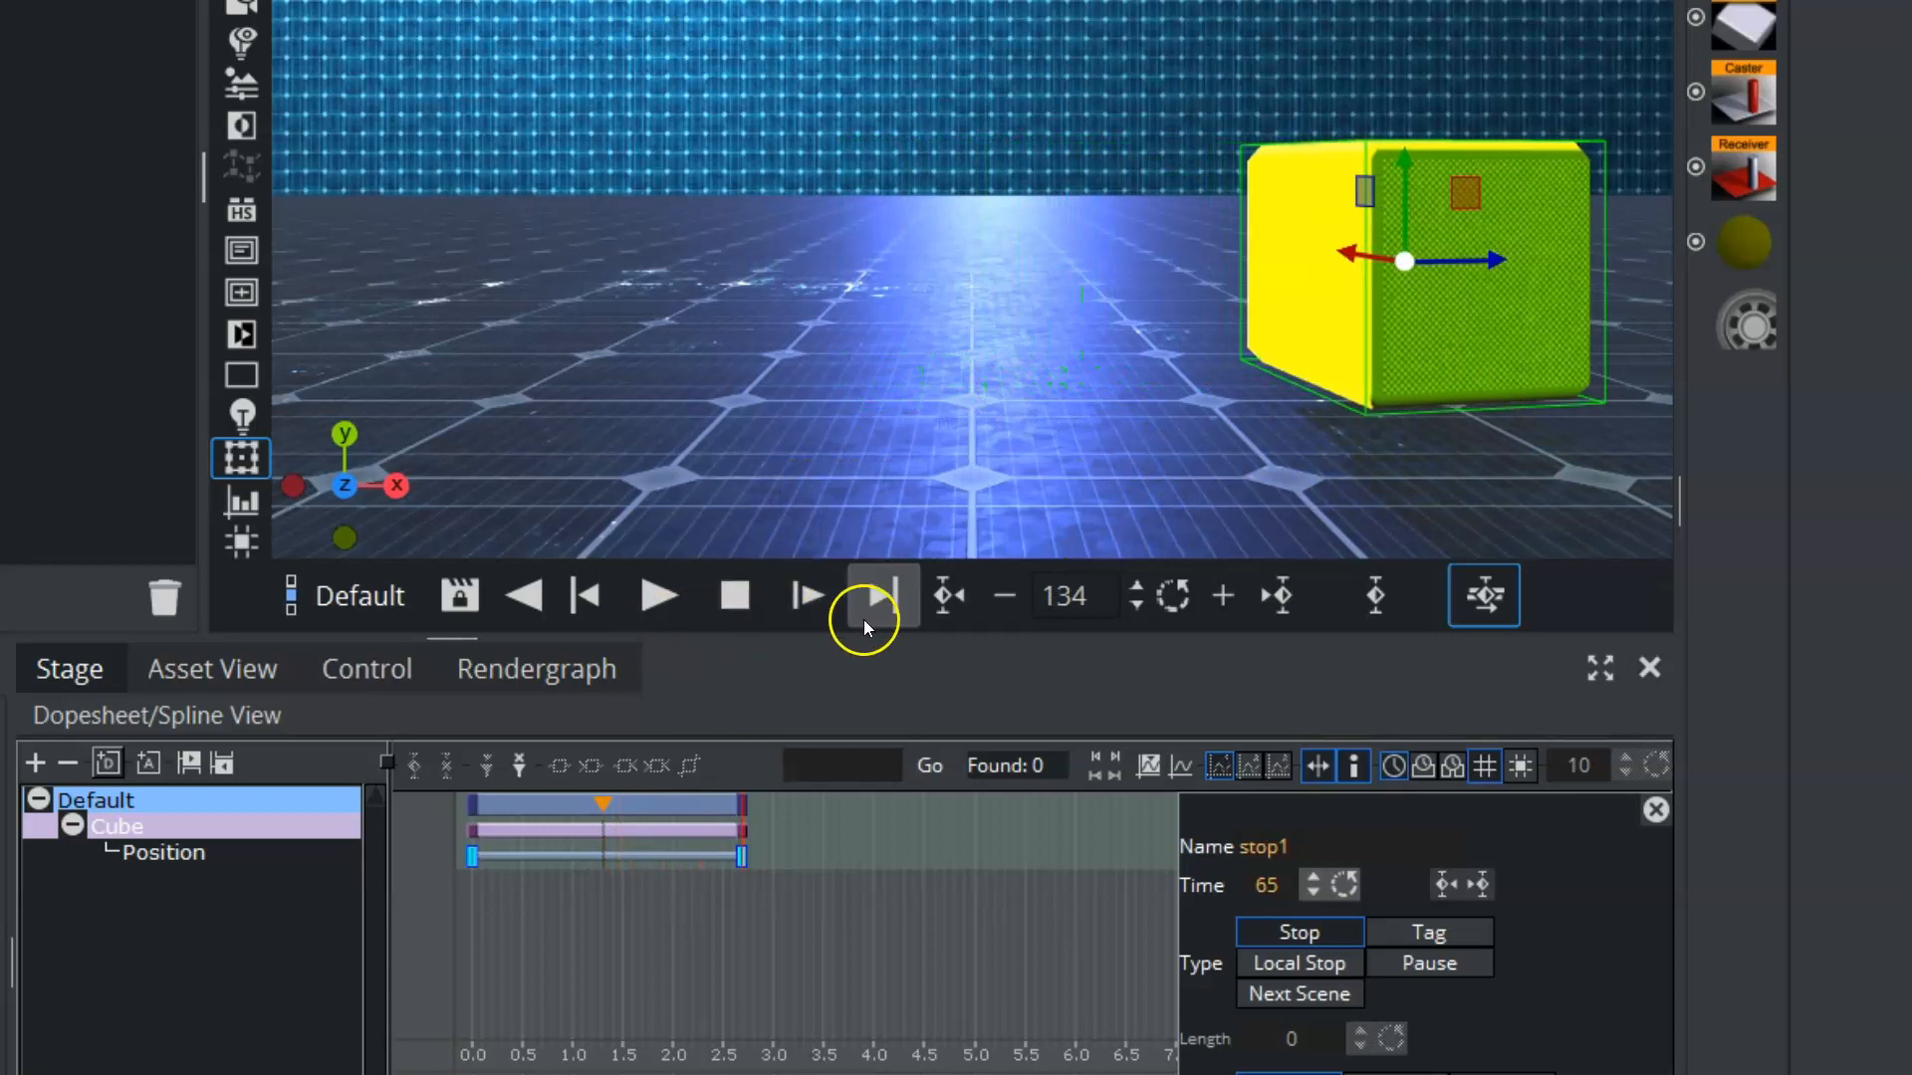
# Step: Add a Rotation transformation channel to the cube in the Default director
pyautogui.rightClick(144, 830)
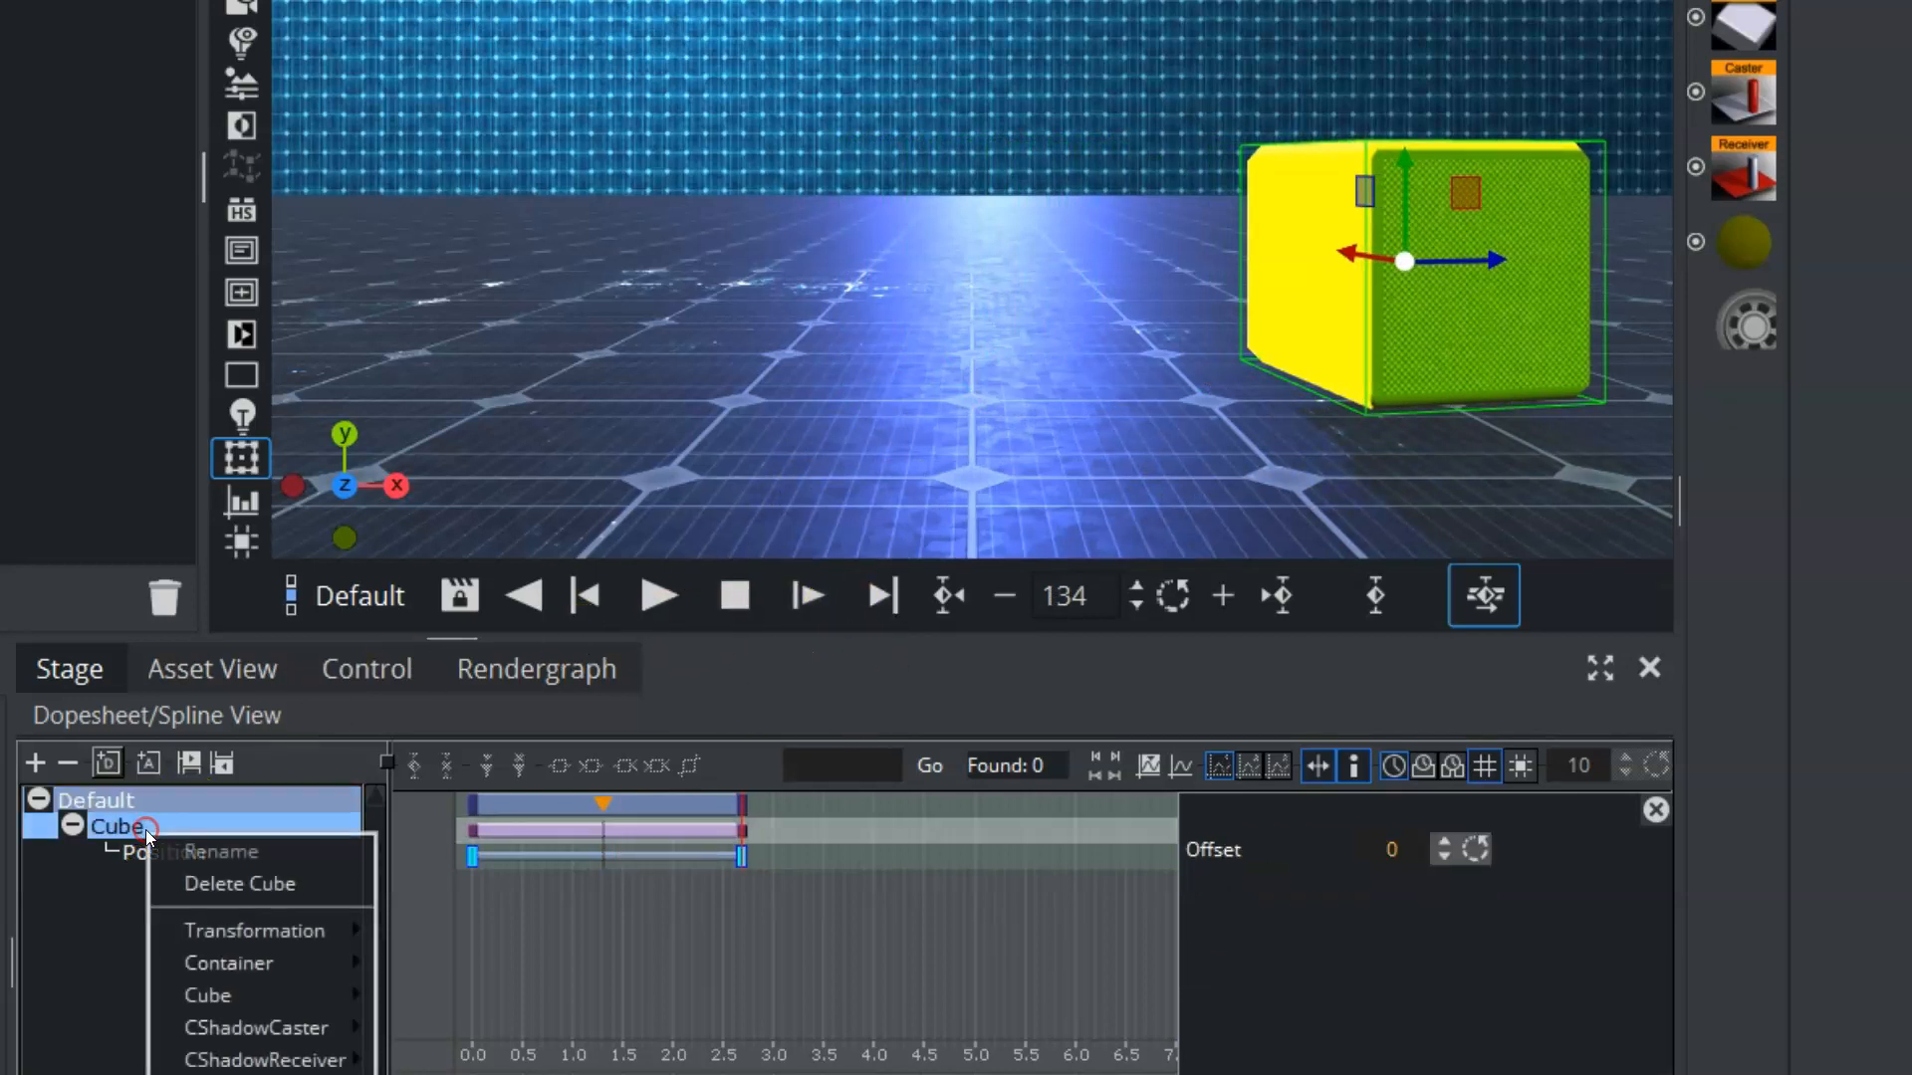
pyautogui.moveTo(193, 930)
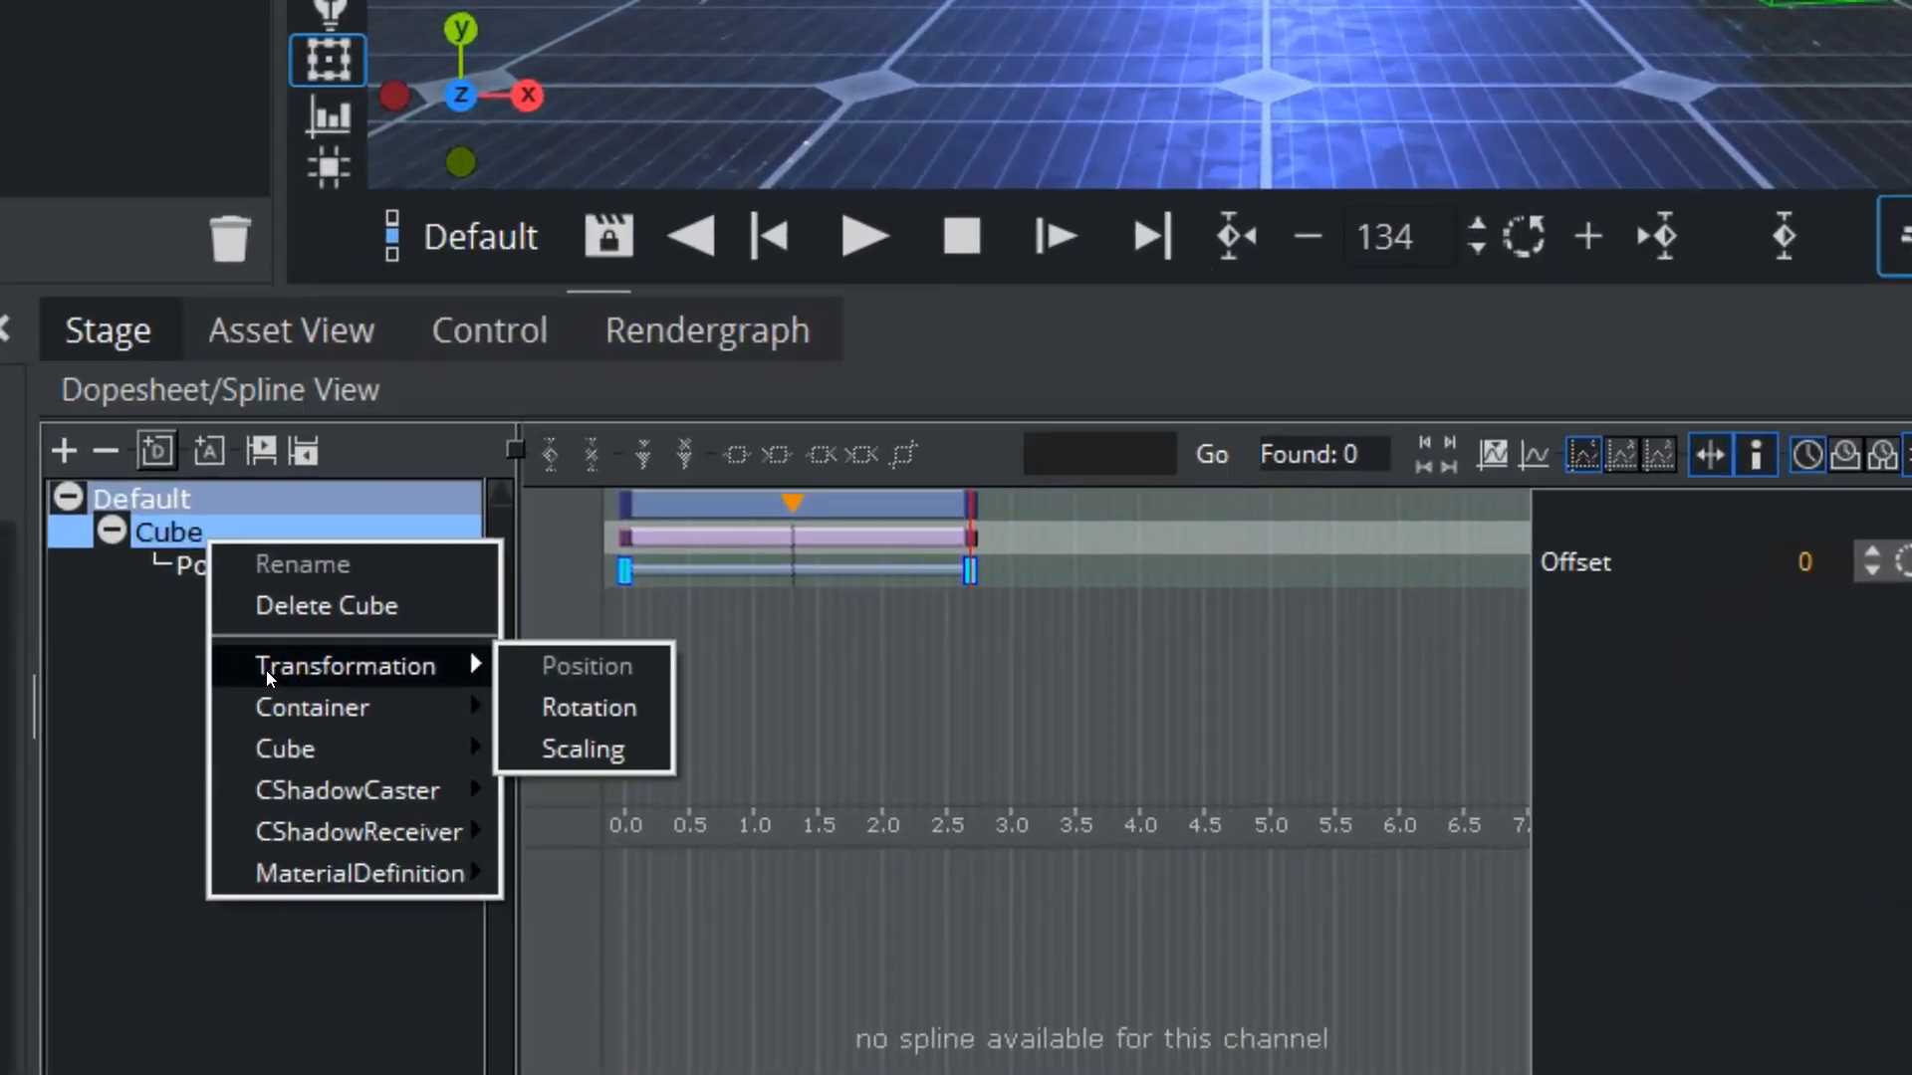
pyautogui.click(586, 709)
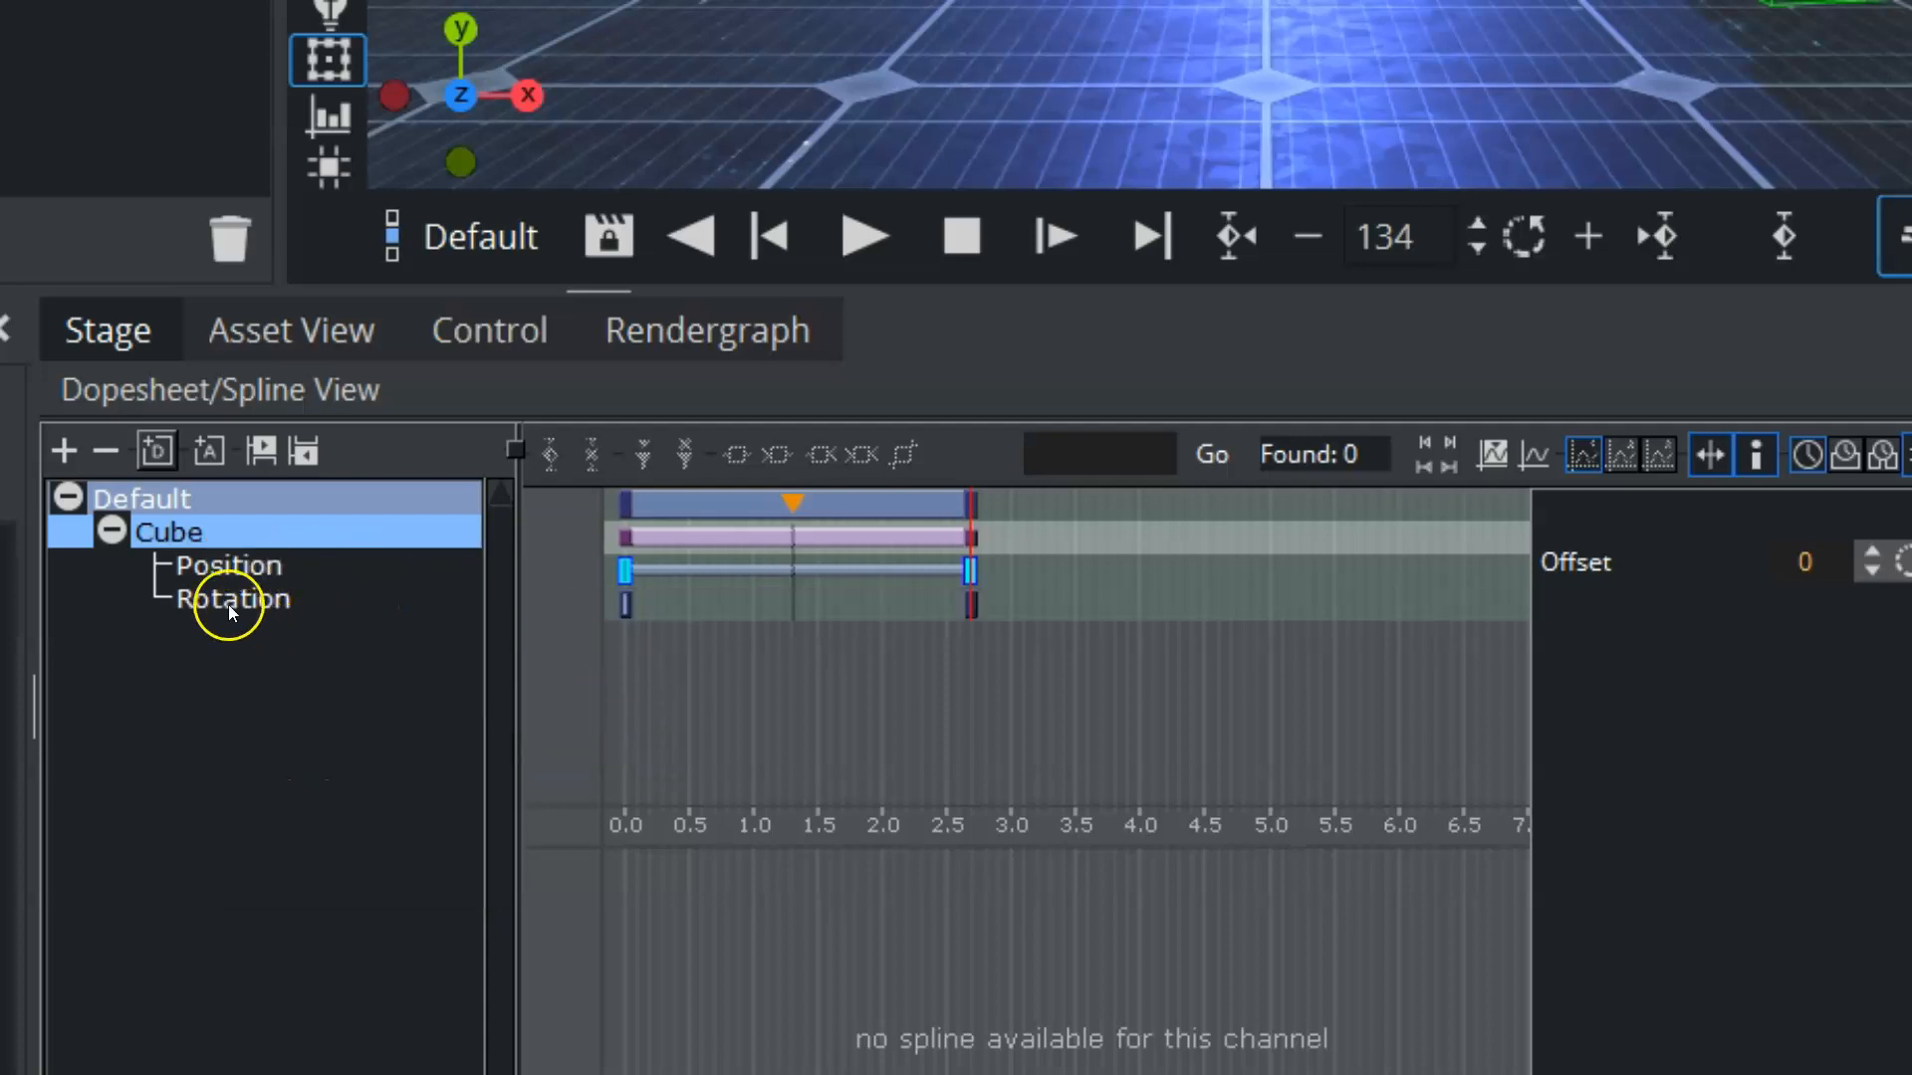
# Step: Set the Y rotation of the cube's end Rotation keyframe to 360 and play the animation
pyautogui.click(626, 603)
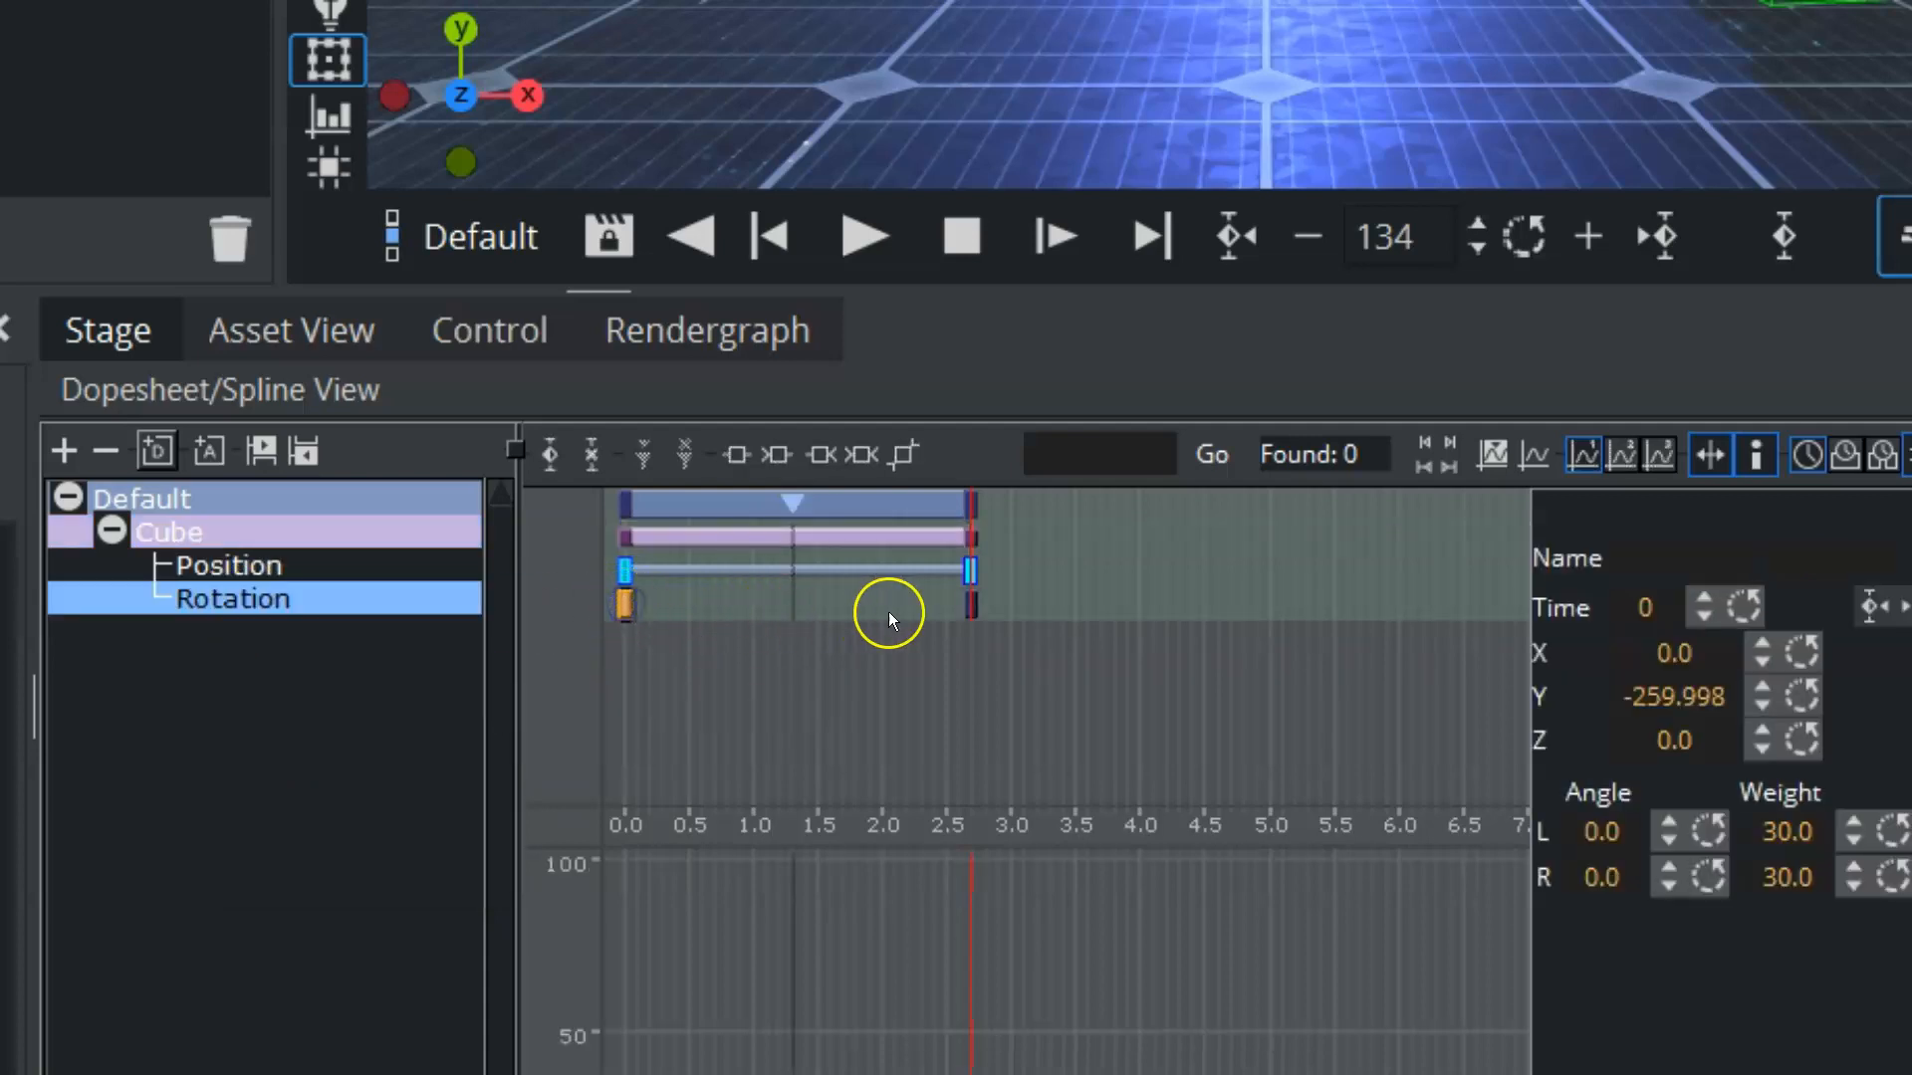
pyautogui.click(973, 604)
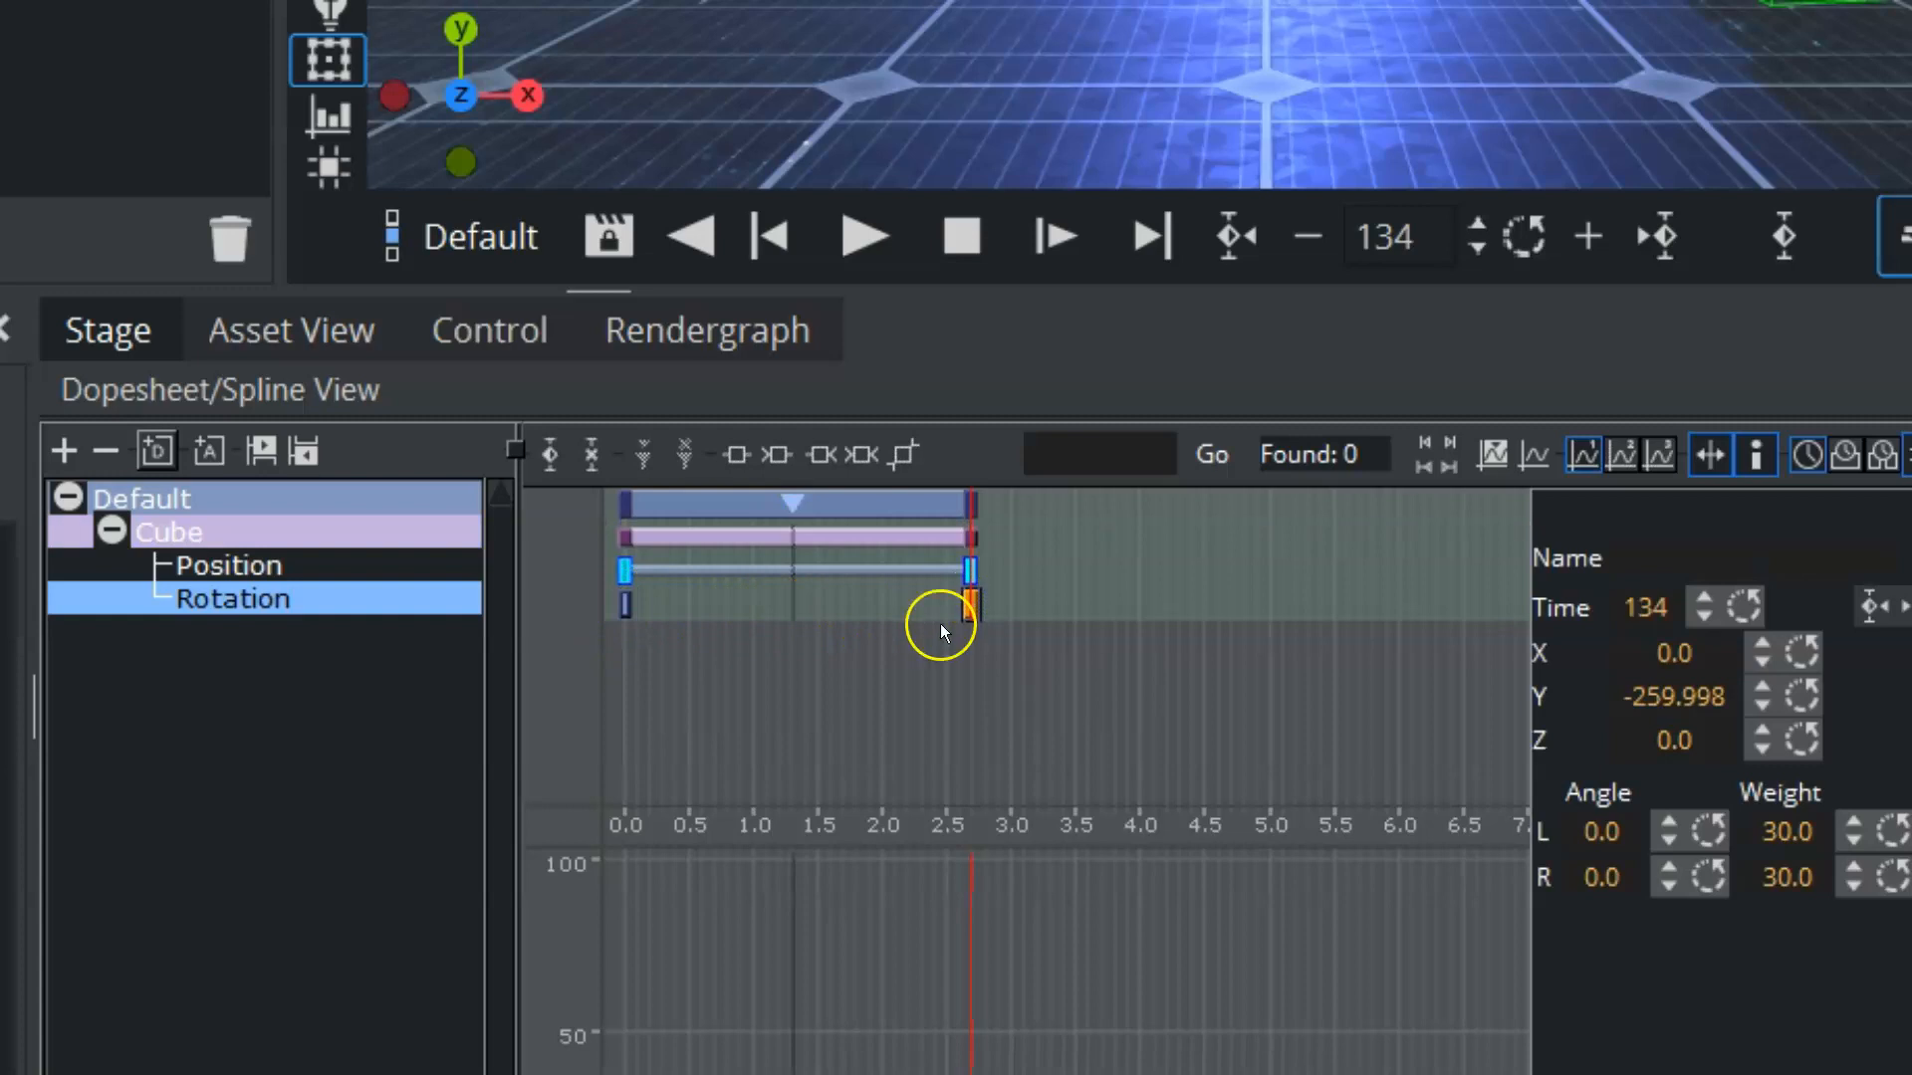
pyautogui.click(1639, 695)
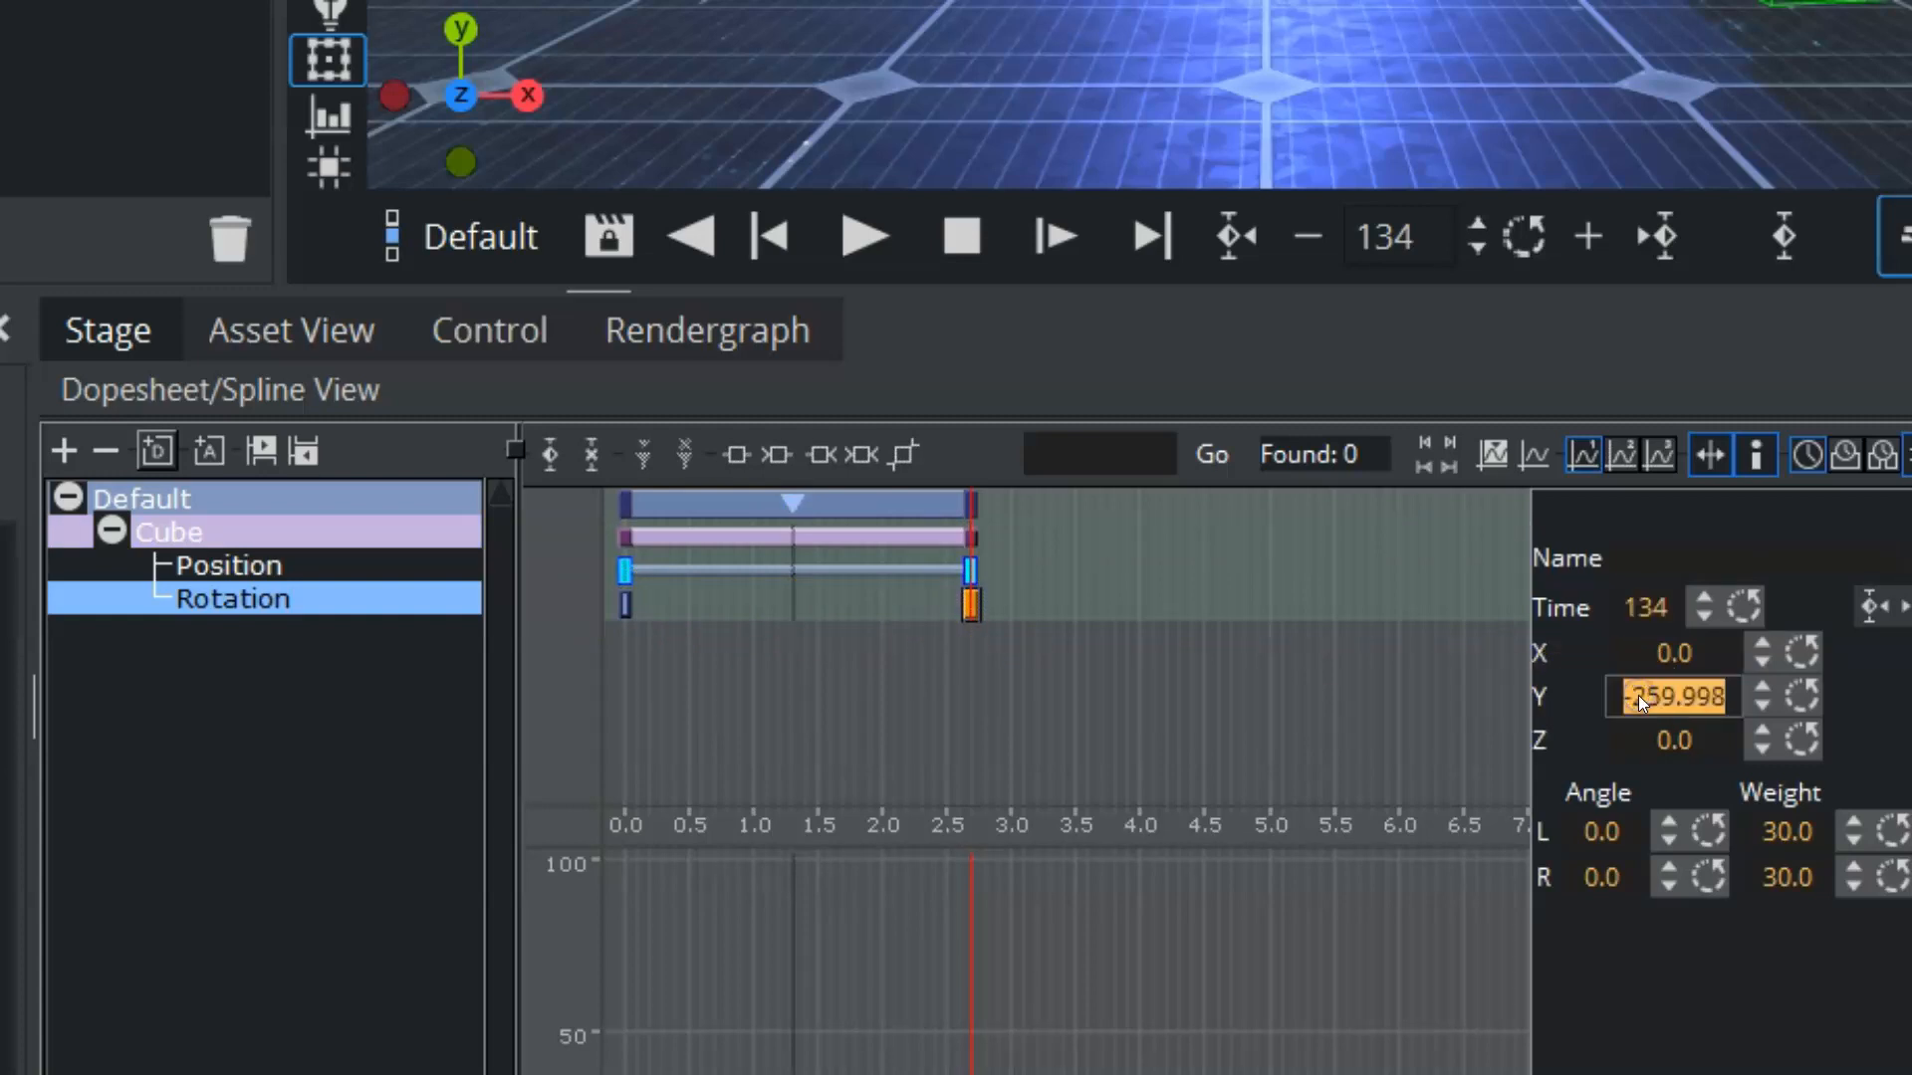
pyautogui.write('360')
pyautogui.press('Return')
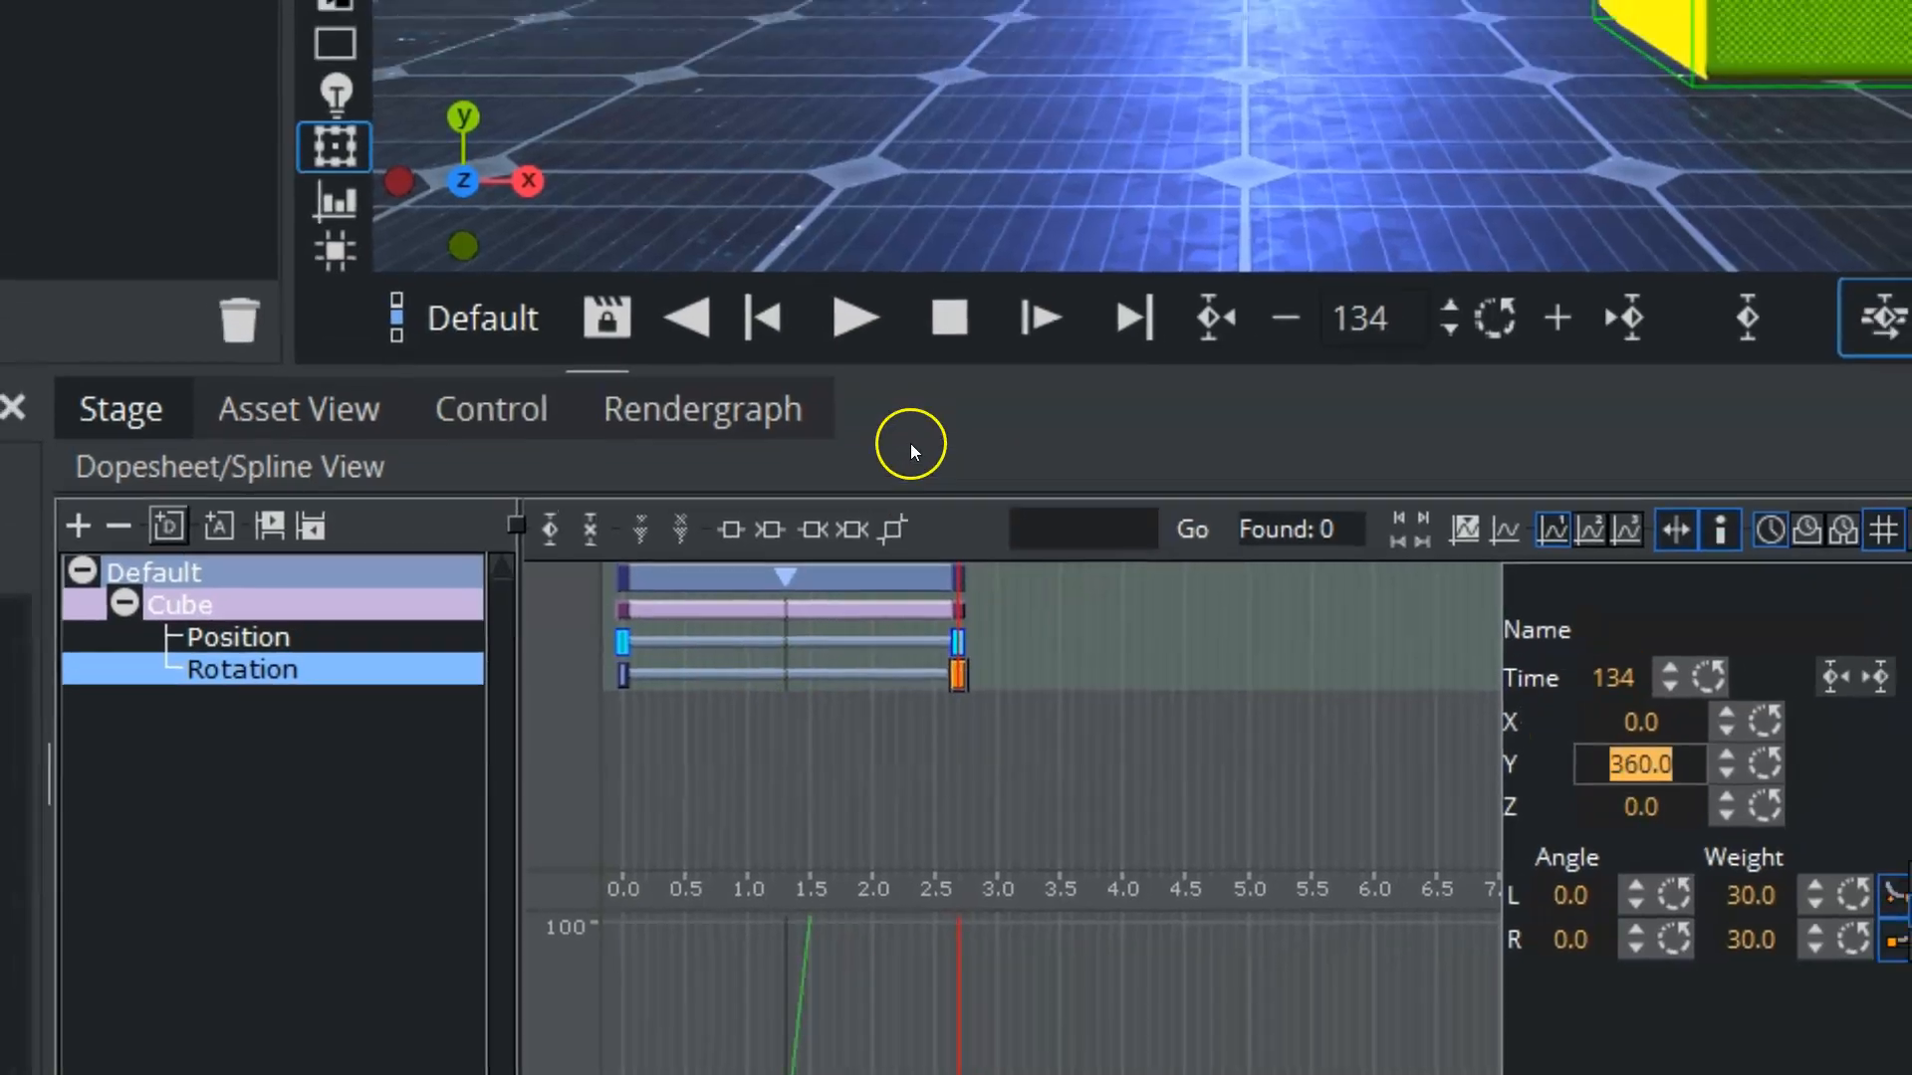
pyautogui.click(862, 236)
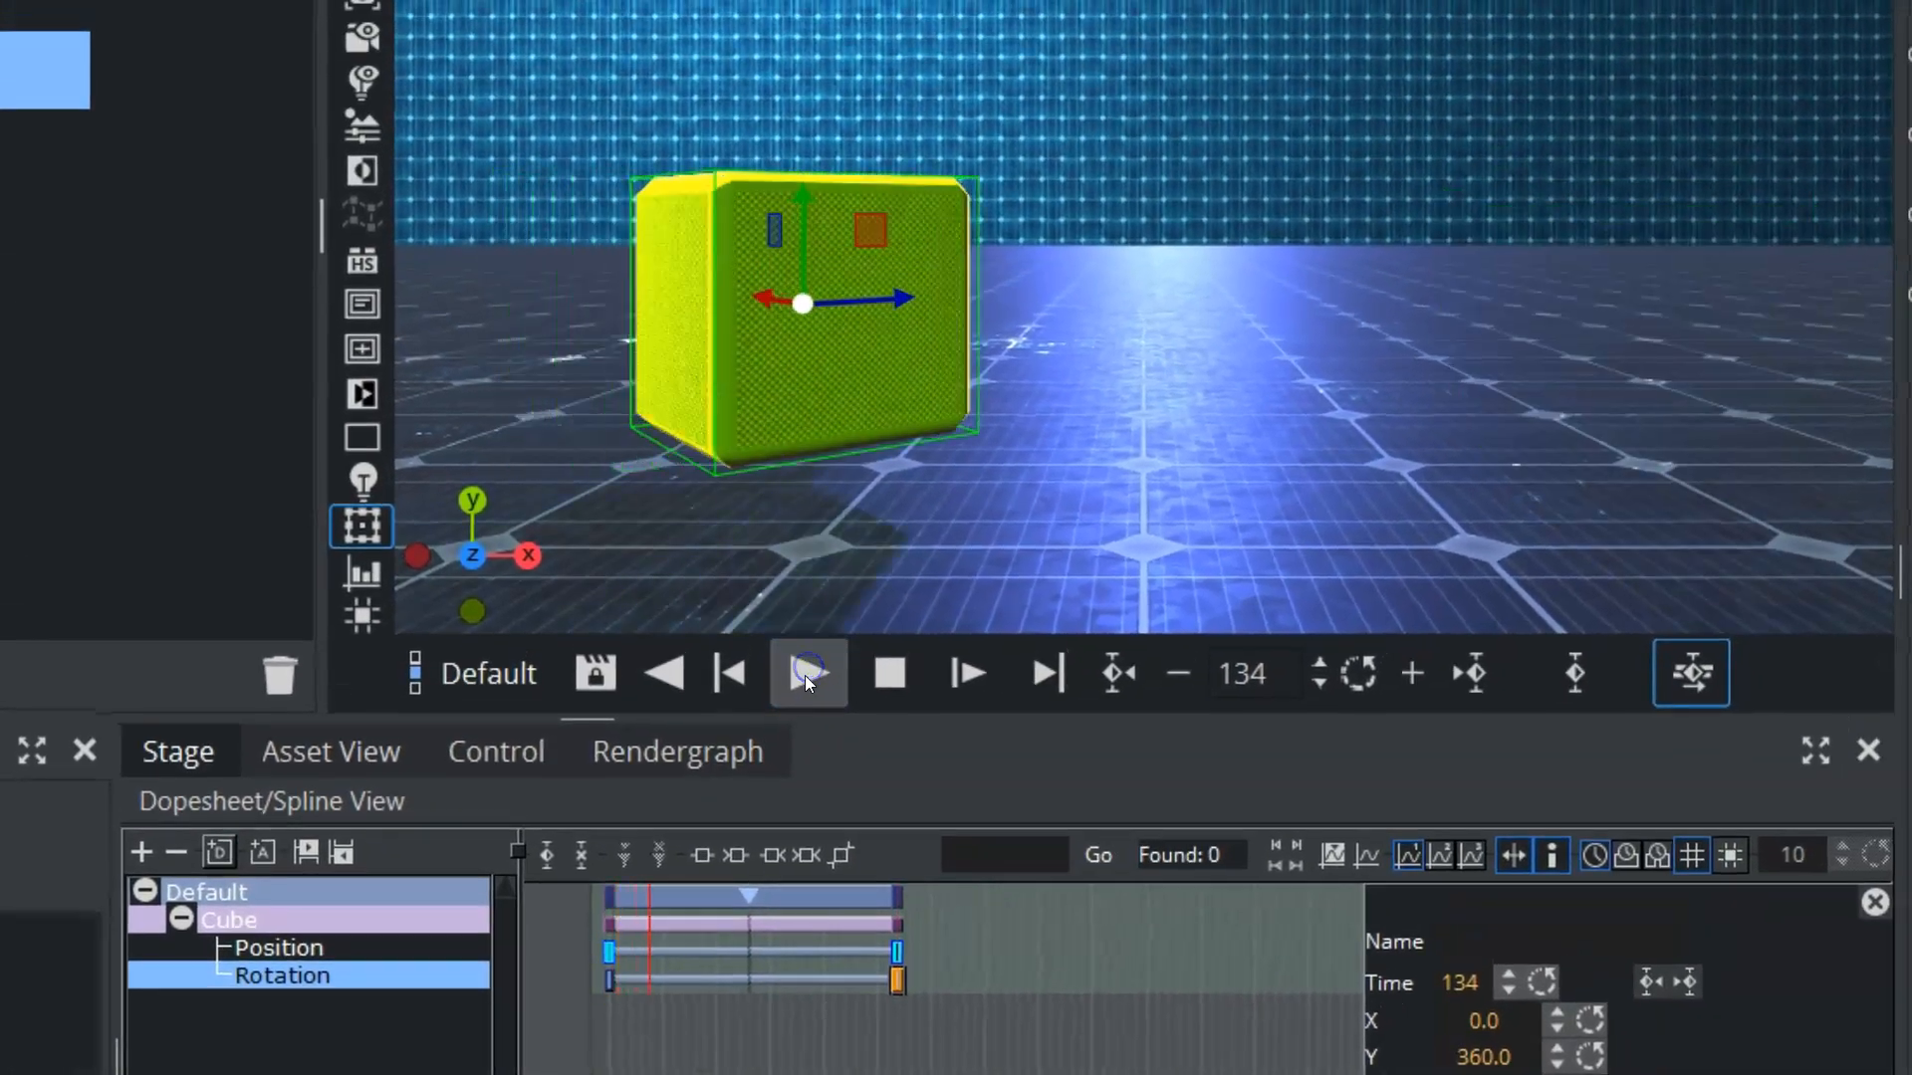
pyautogui.click(807, 674)
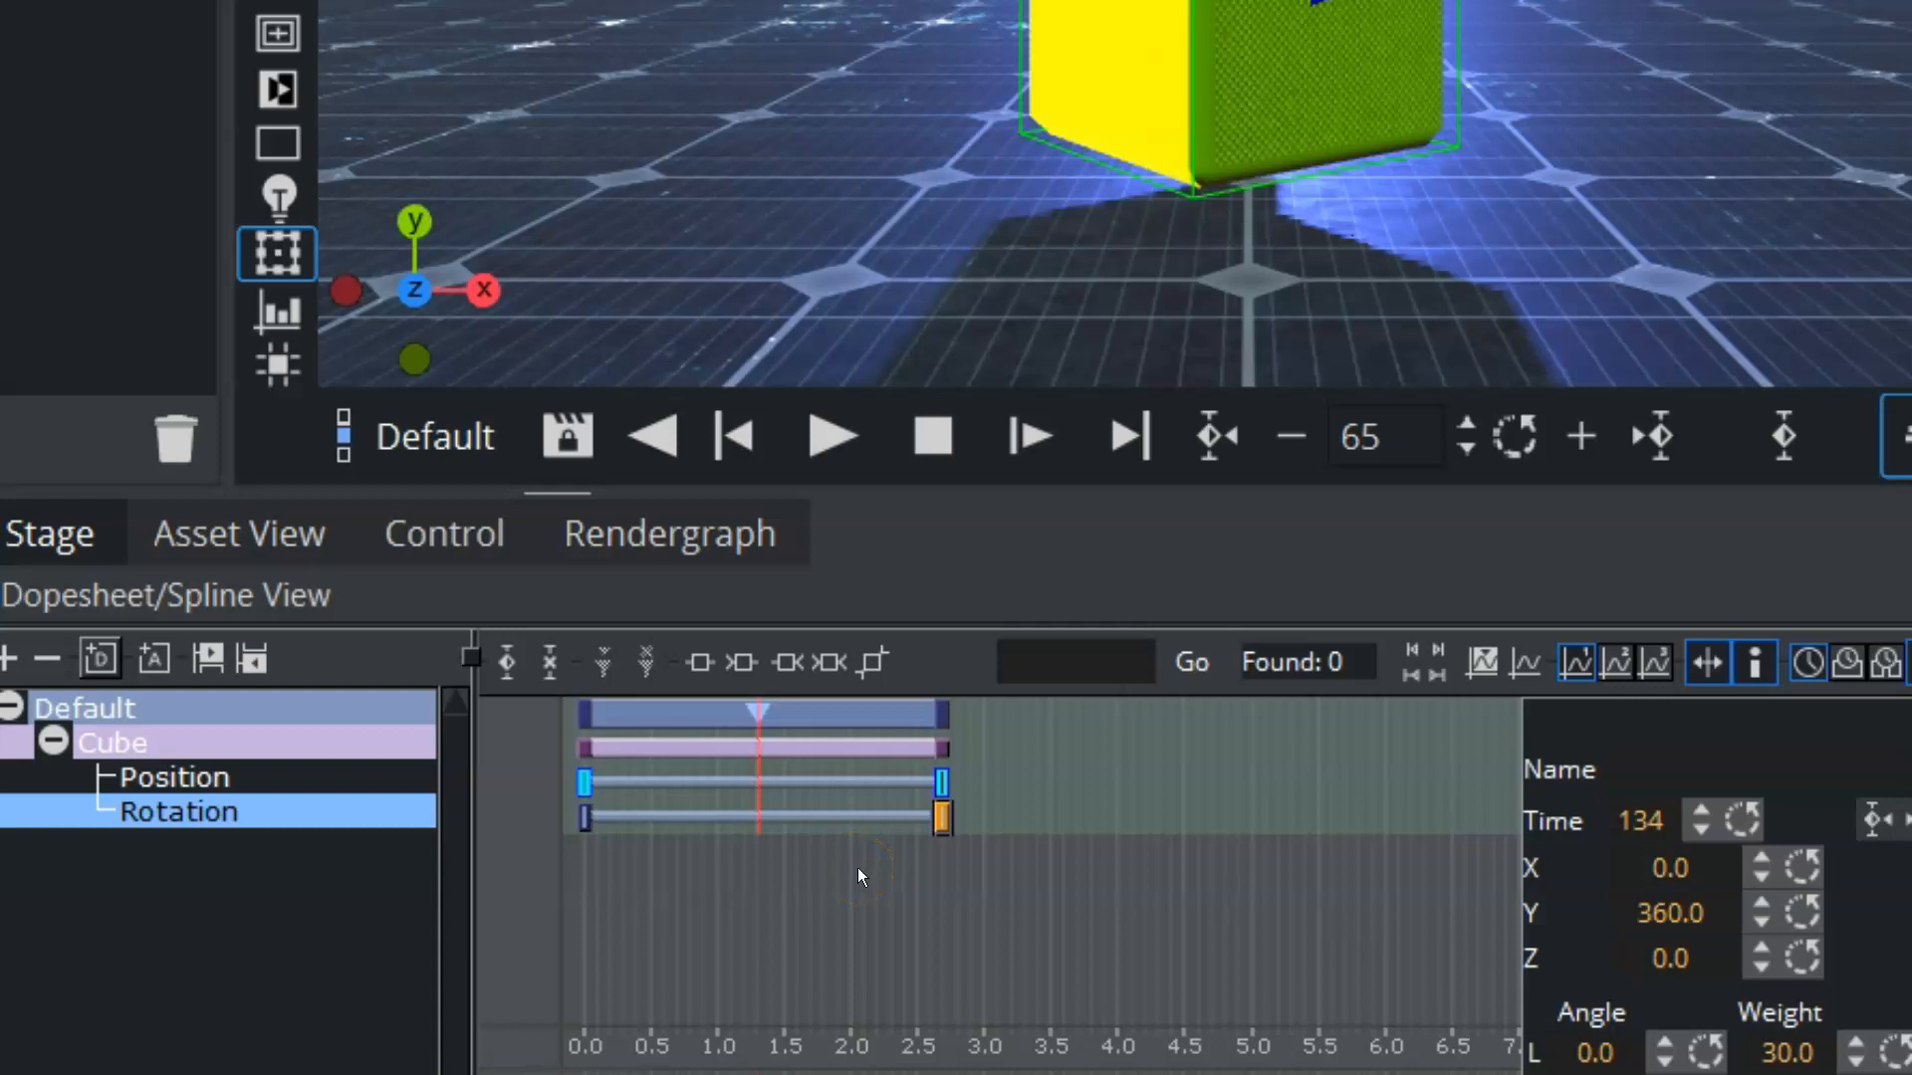
# Step: Create a new director named rotation and move the cube's Rotation channel into it
pyautogui.click(99, 662)
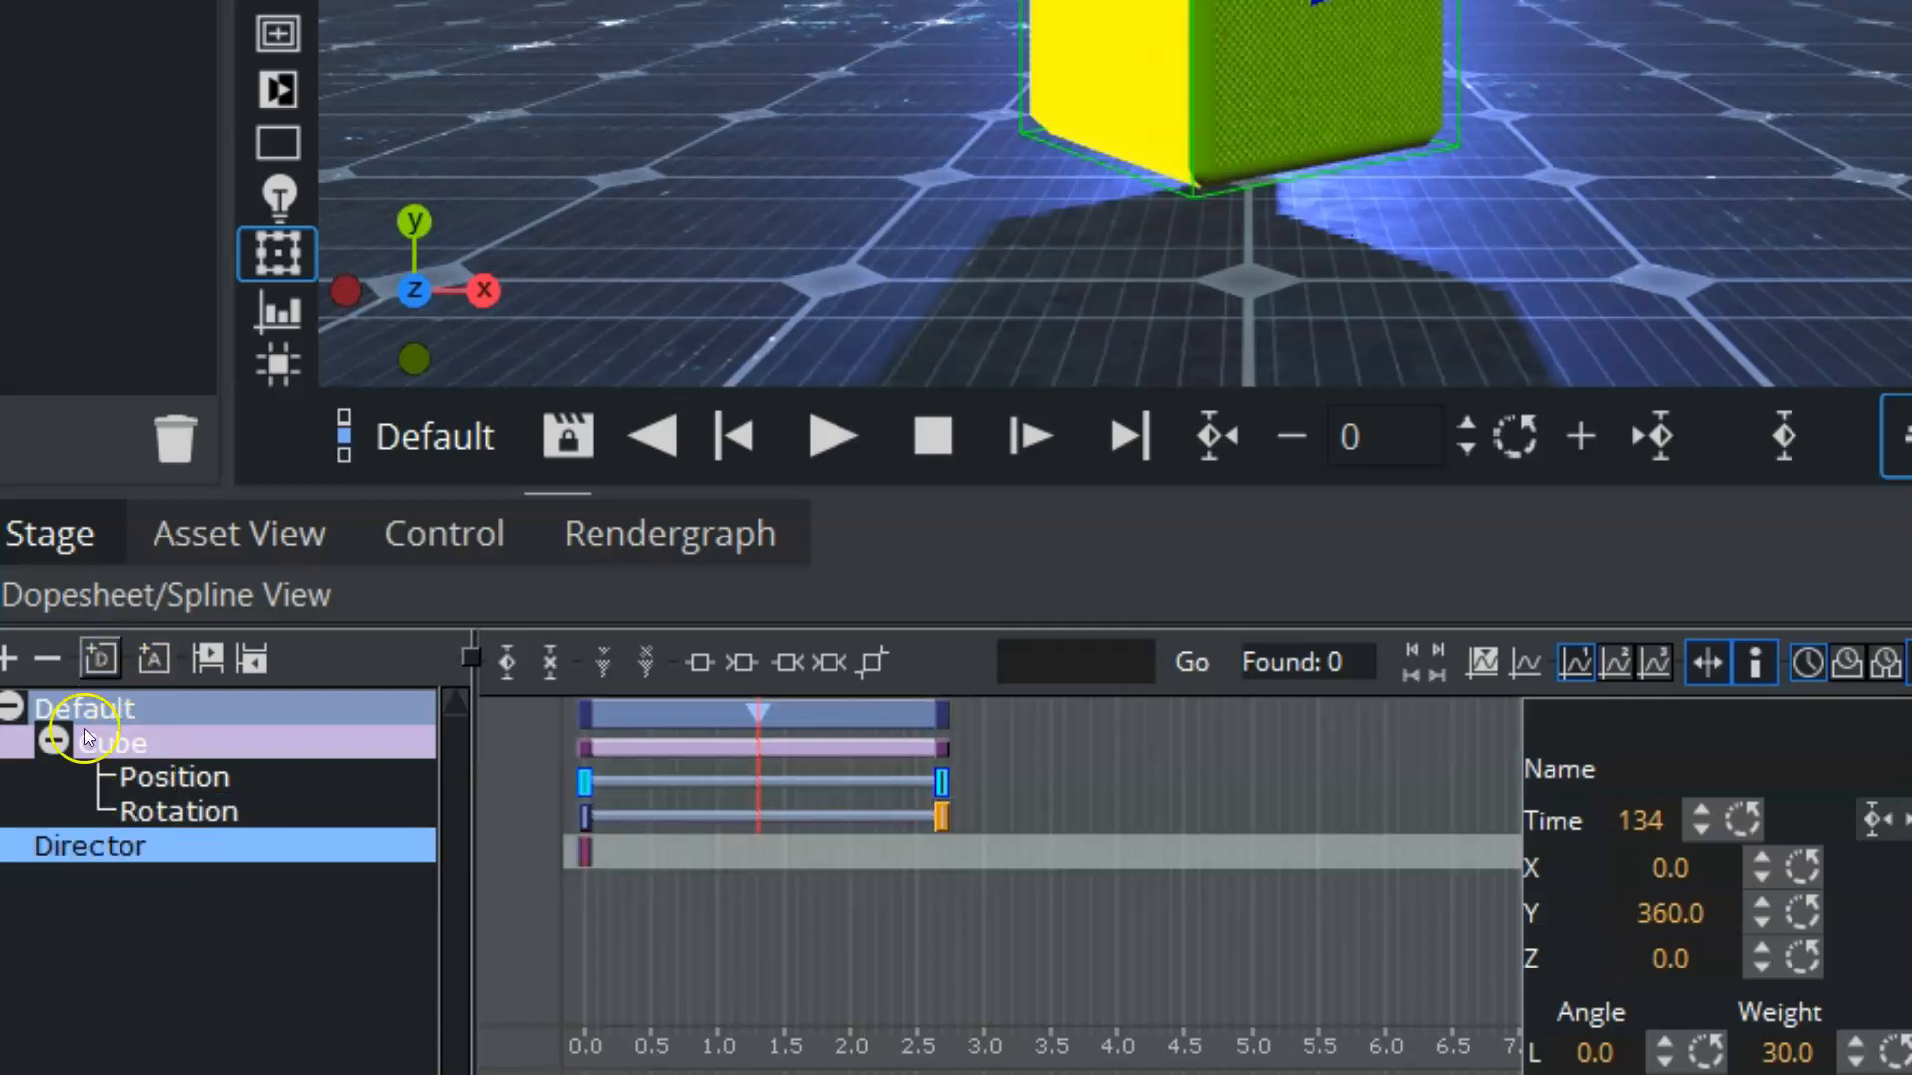
pyautogui.rightClick(92, 847)
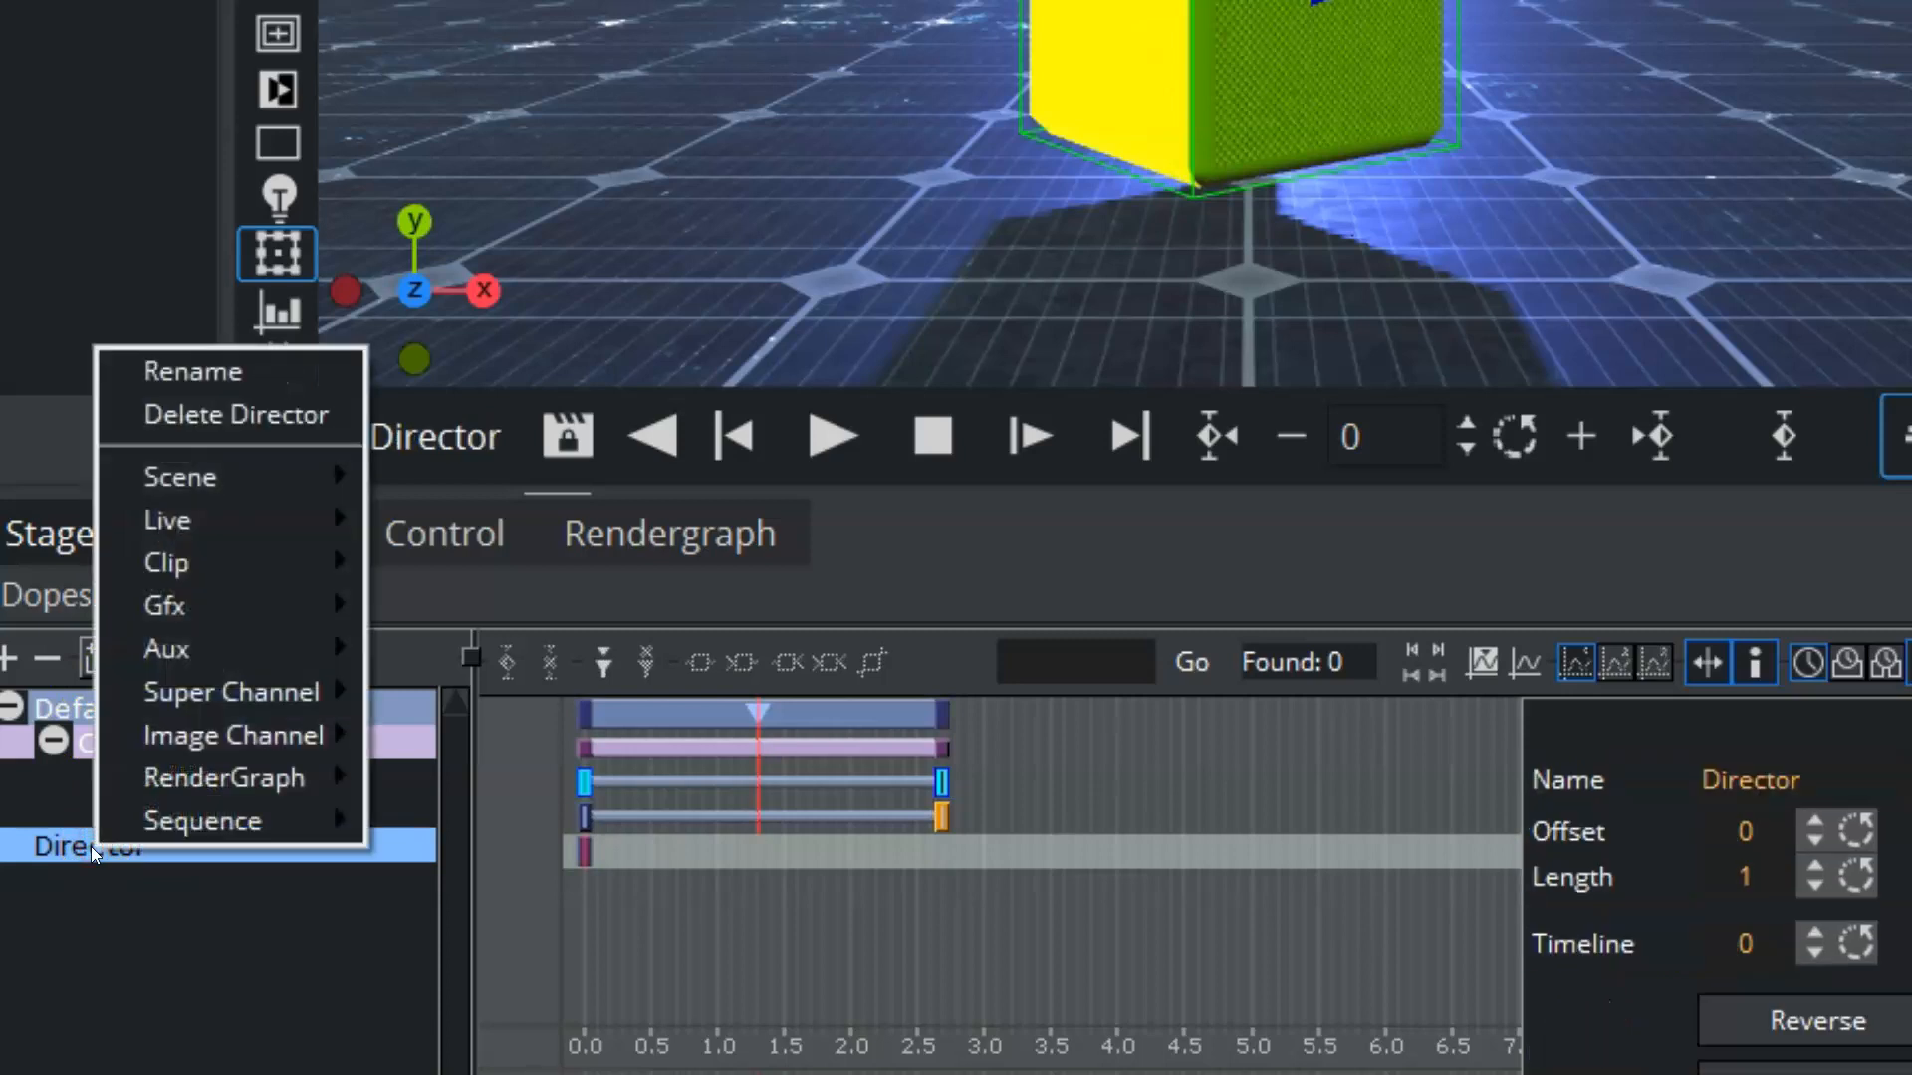
pyautogui.click(187, 371)
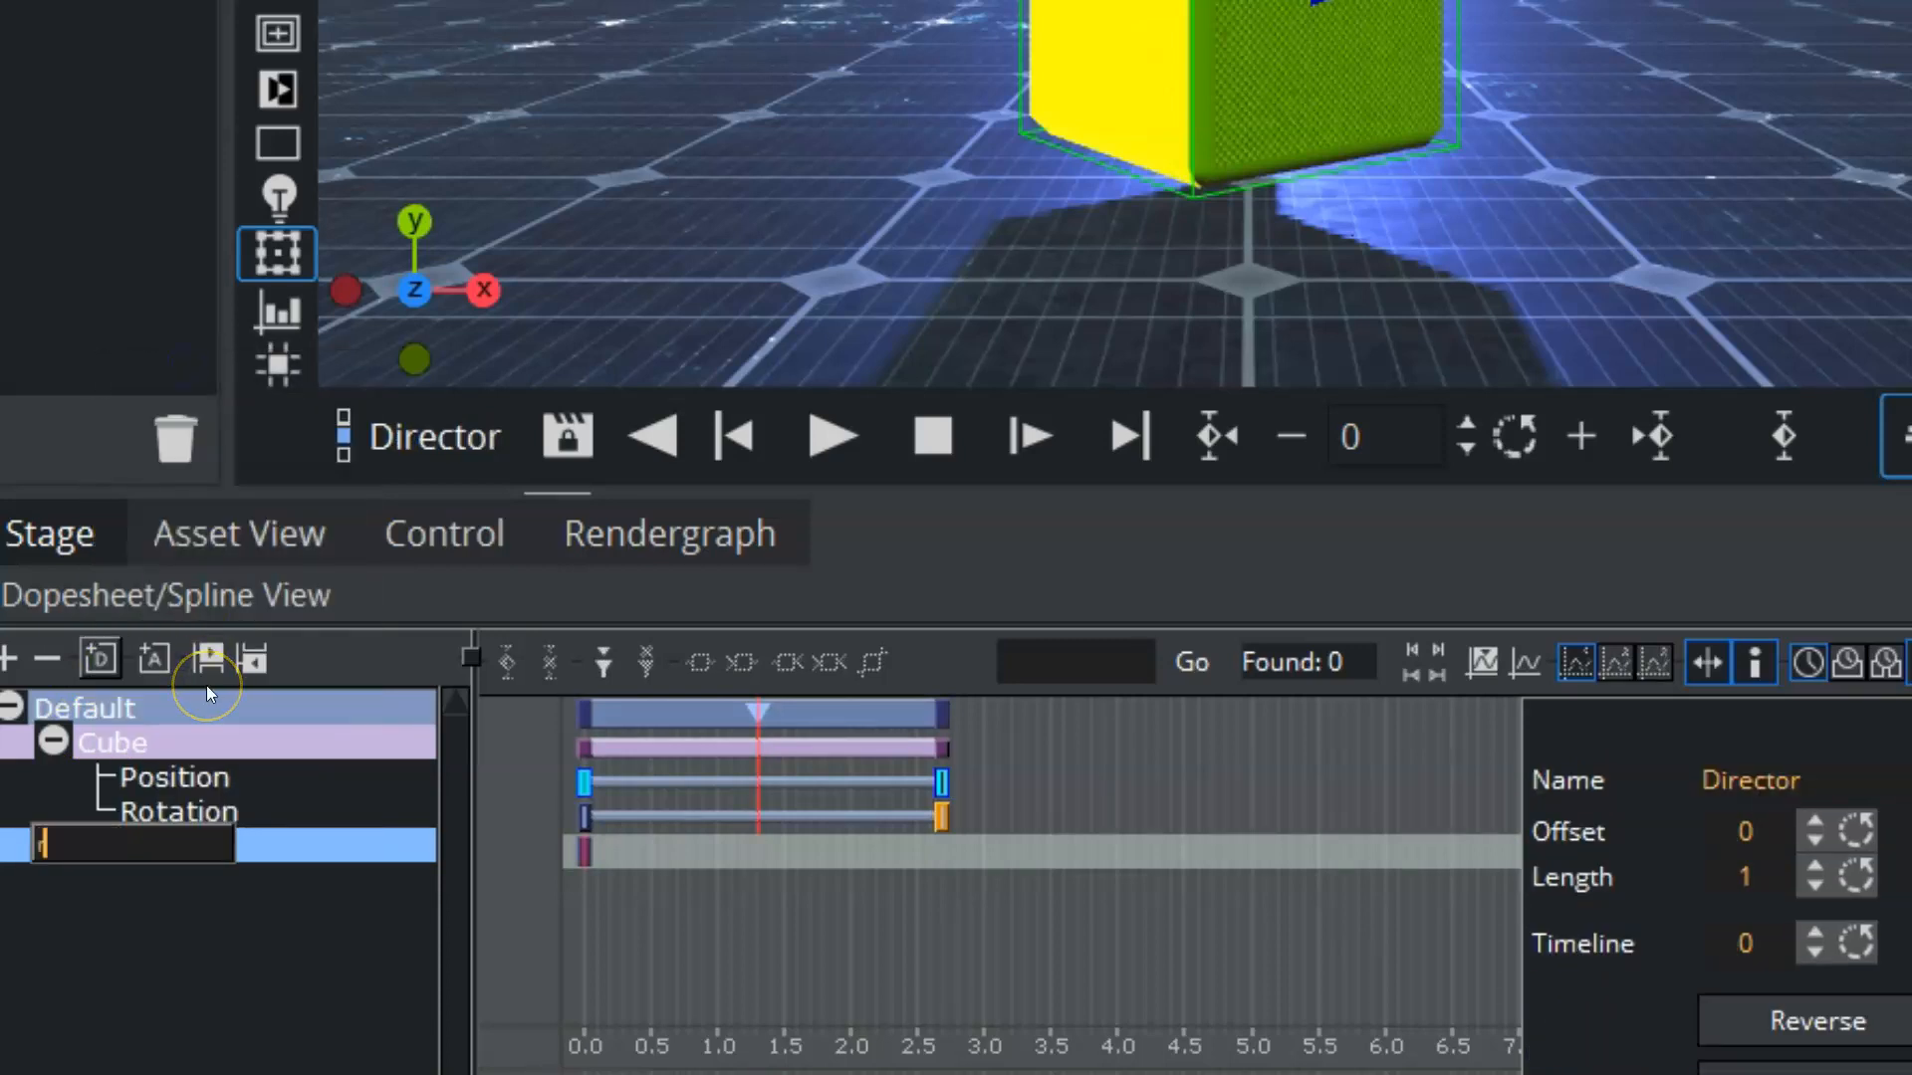
pyautogui.write('rotation')
pyautogui.press('Return')
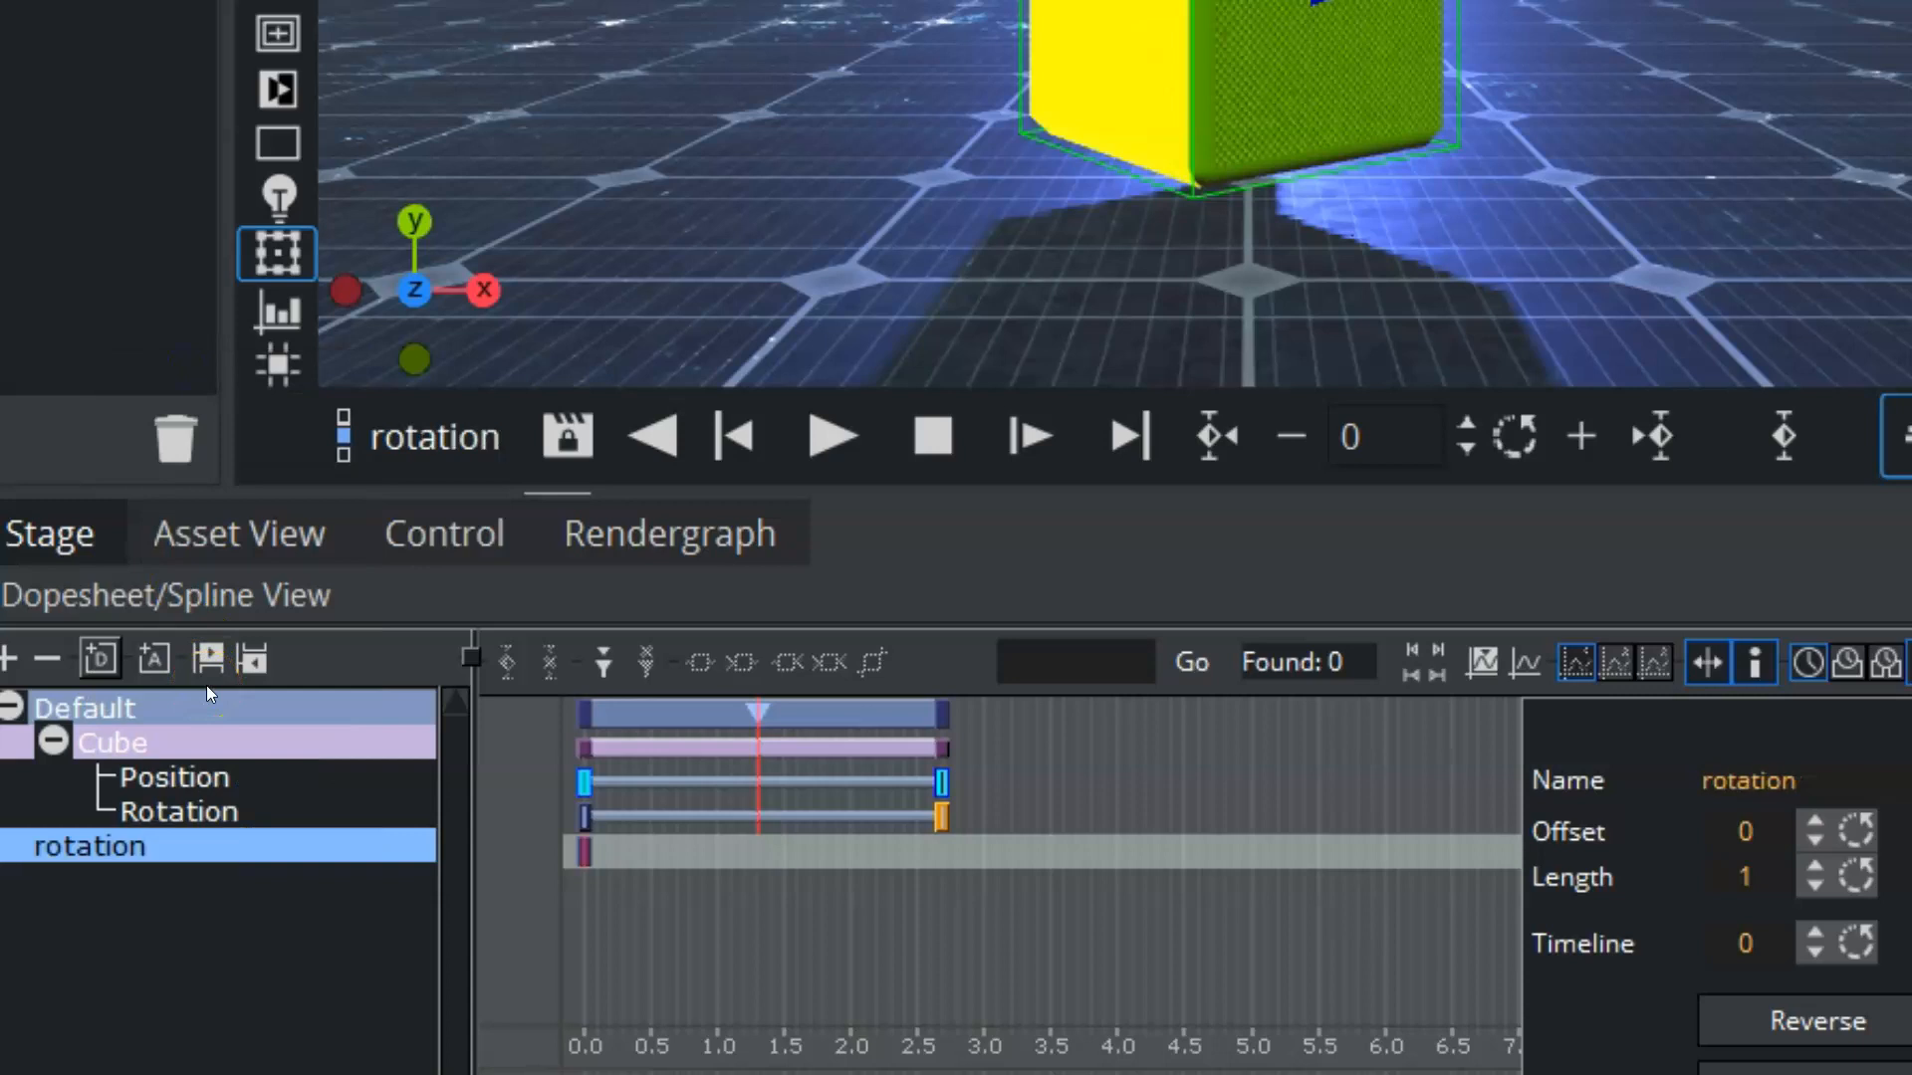
pyautogui.moveTo(160, 793); pyautogui.dragTo(206, 827)
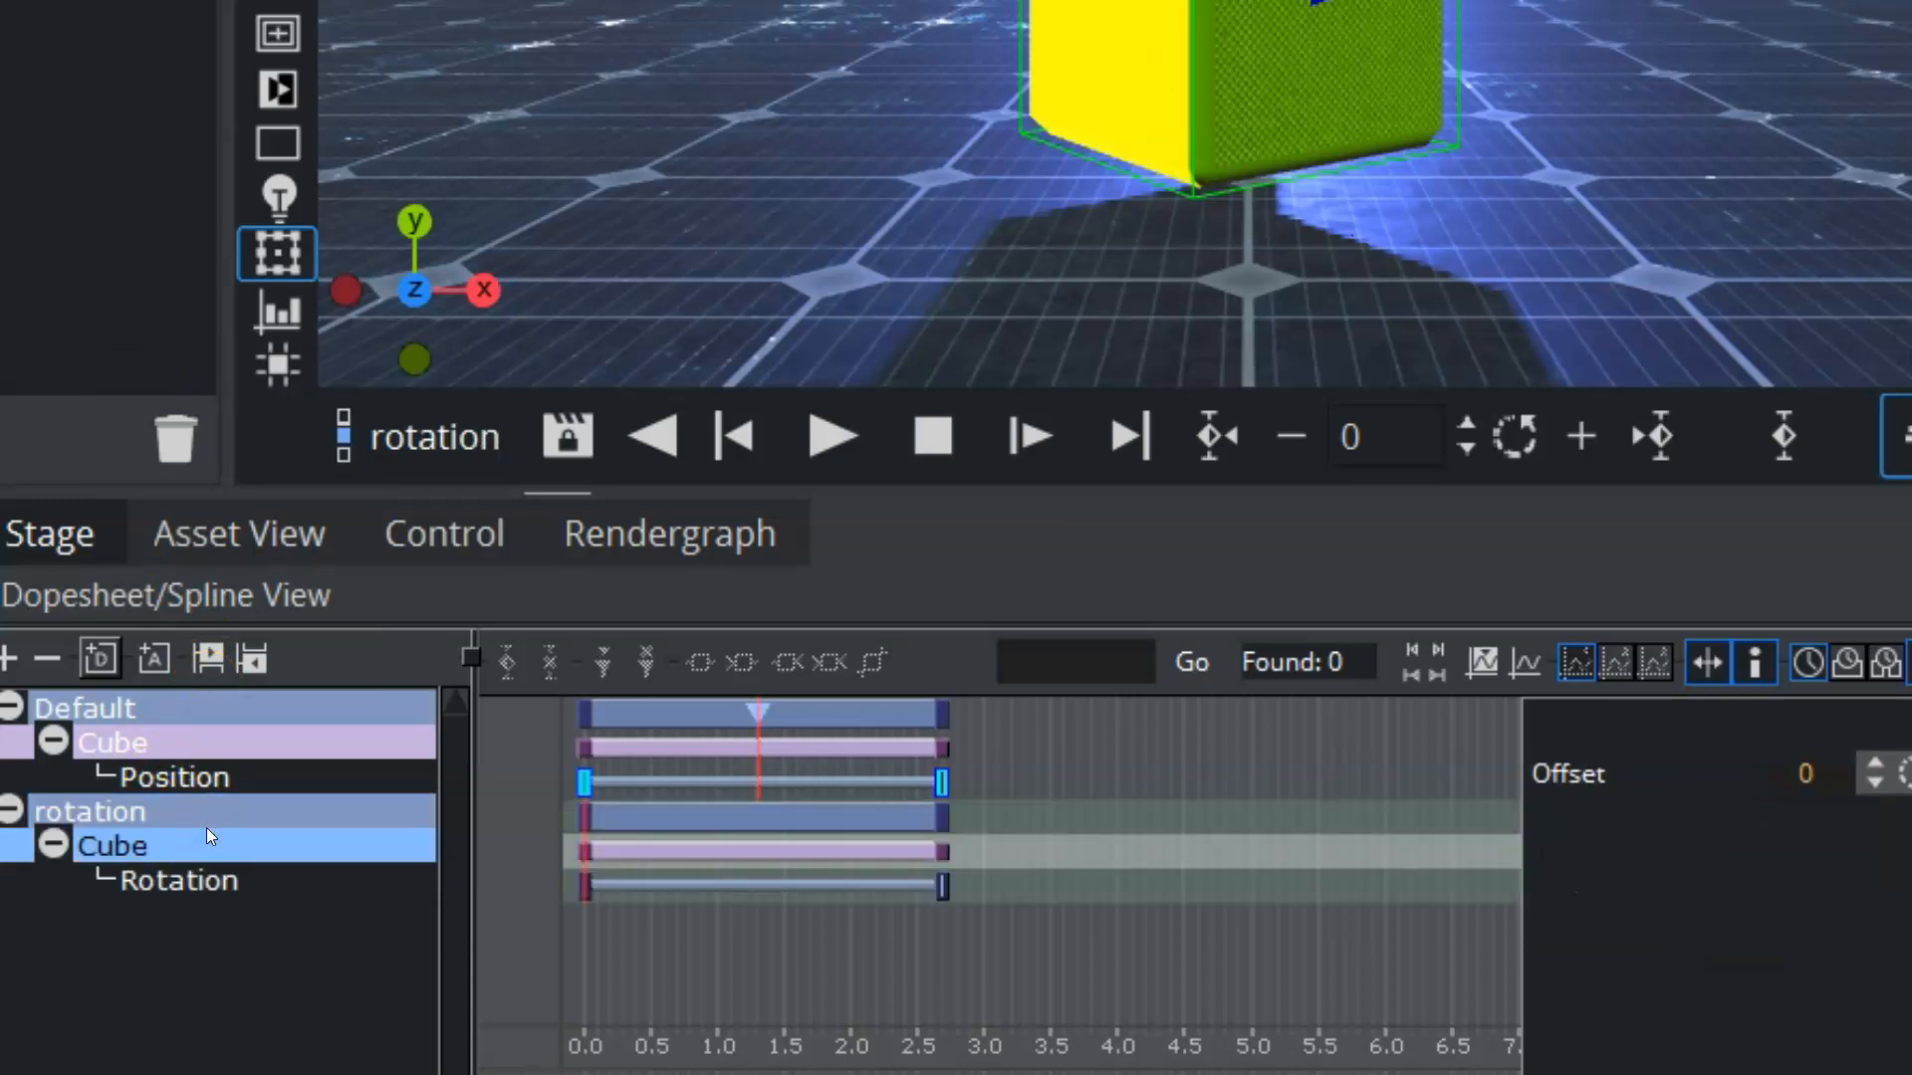
# Step: Rename the Default director to position and return its timeline to frame 0
pyautogui.click(1112, 769)
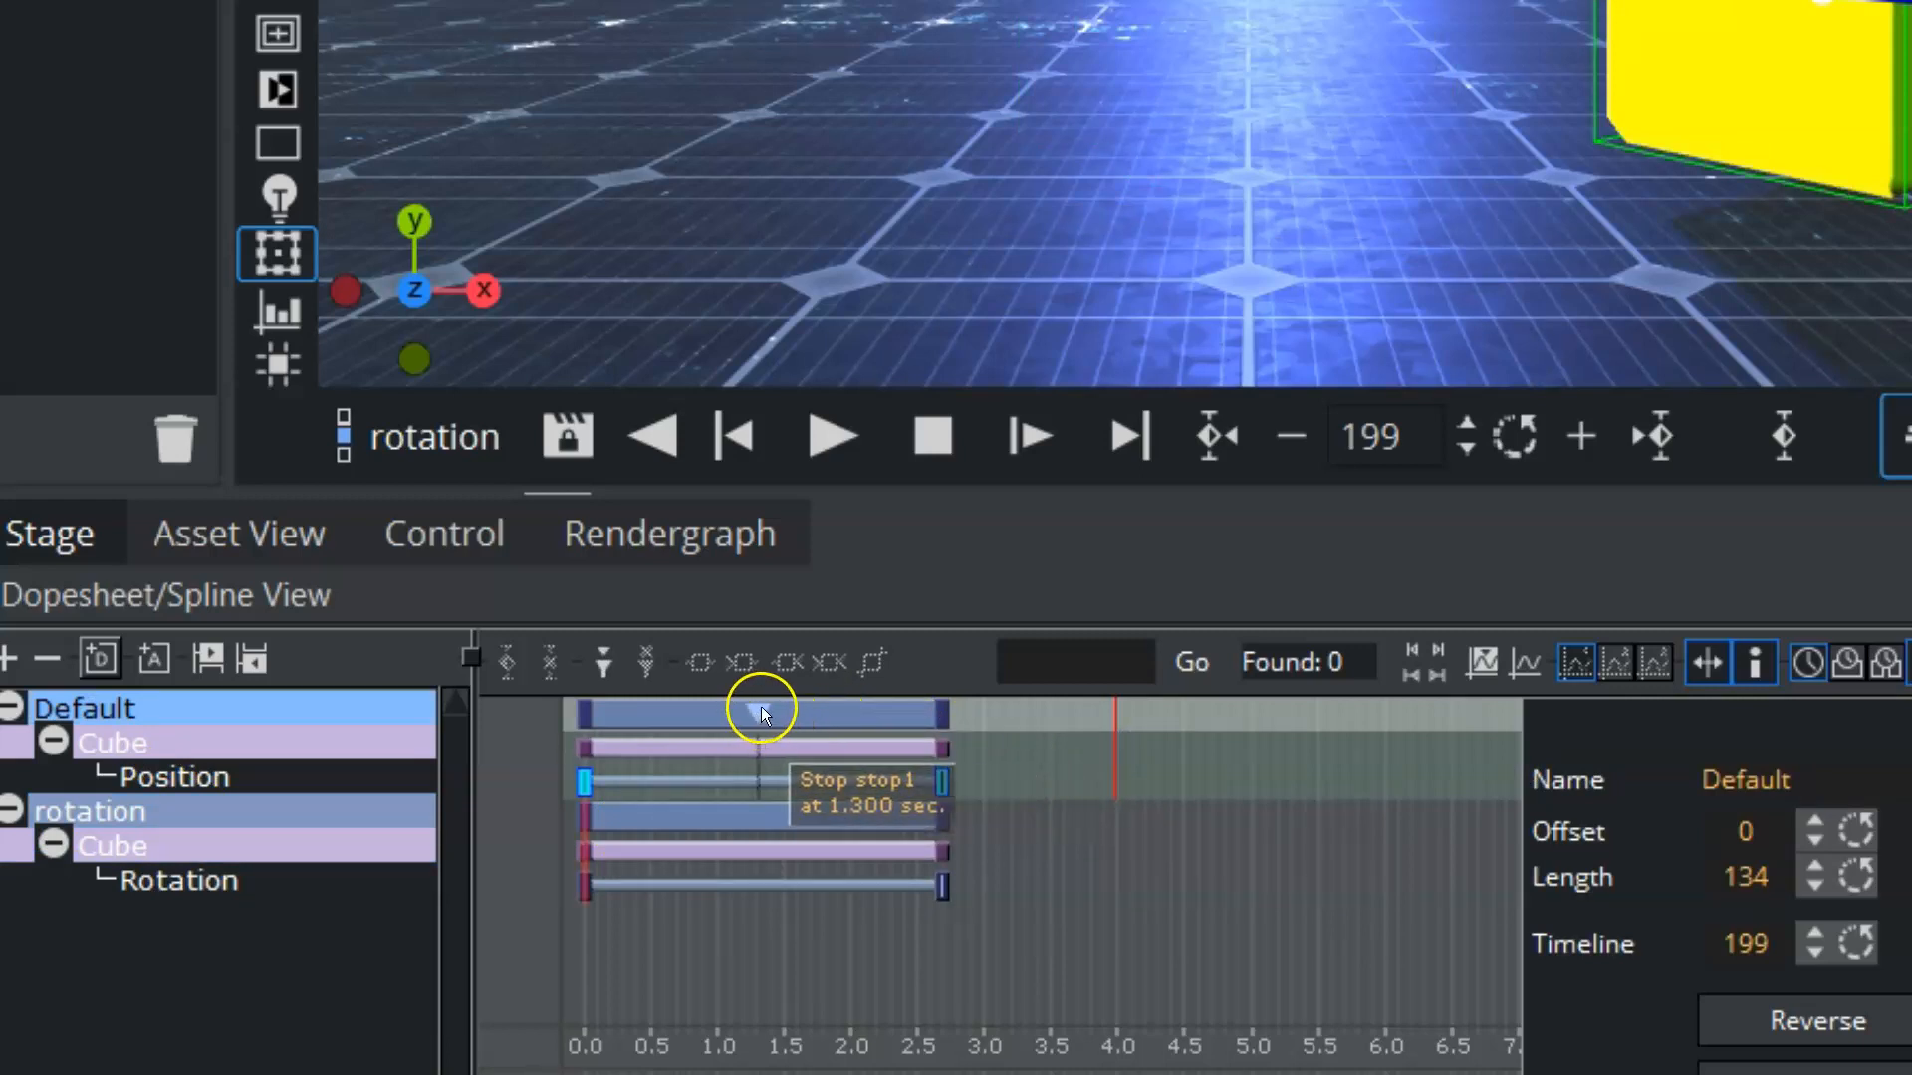
pyautogui.rightClick(157, 711)
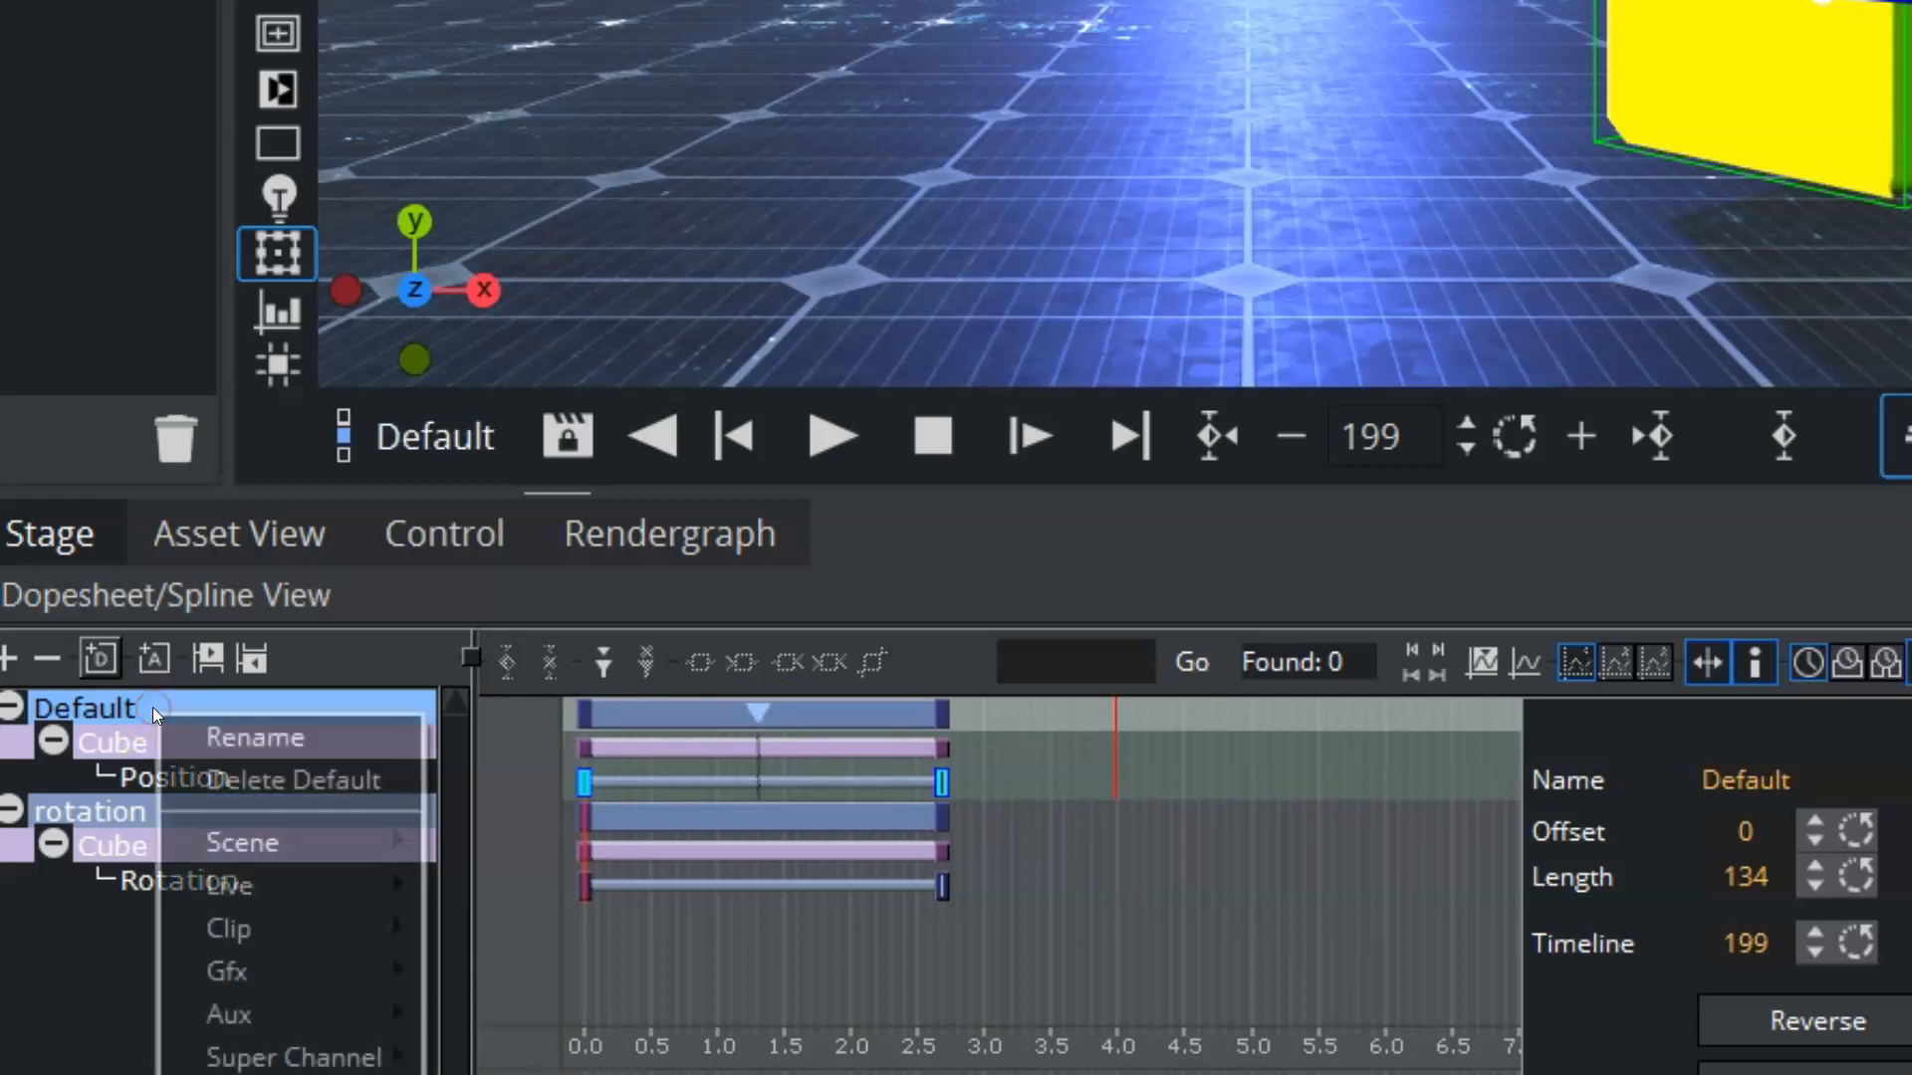
pyautogui.click(196, 736)
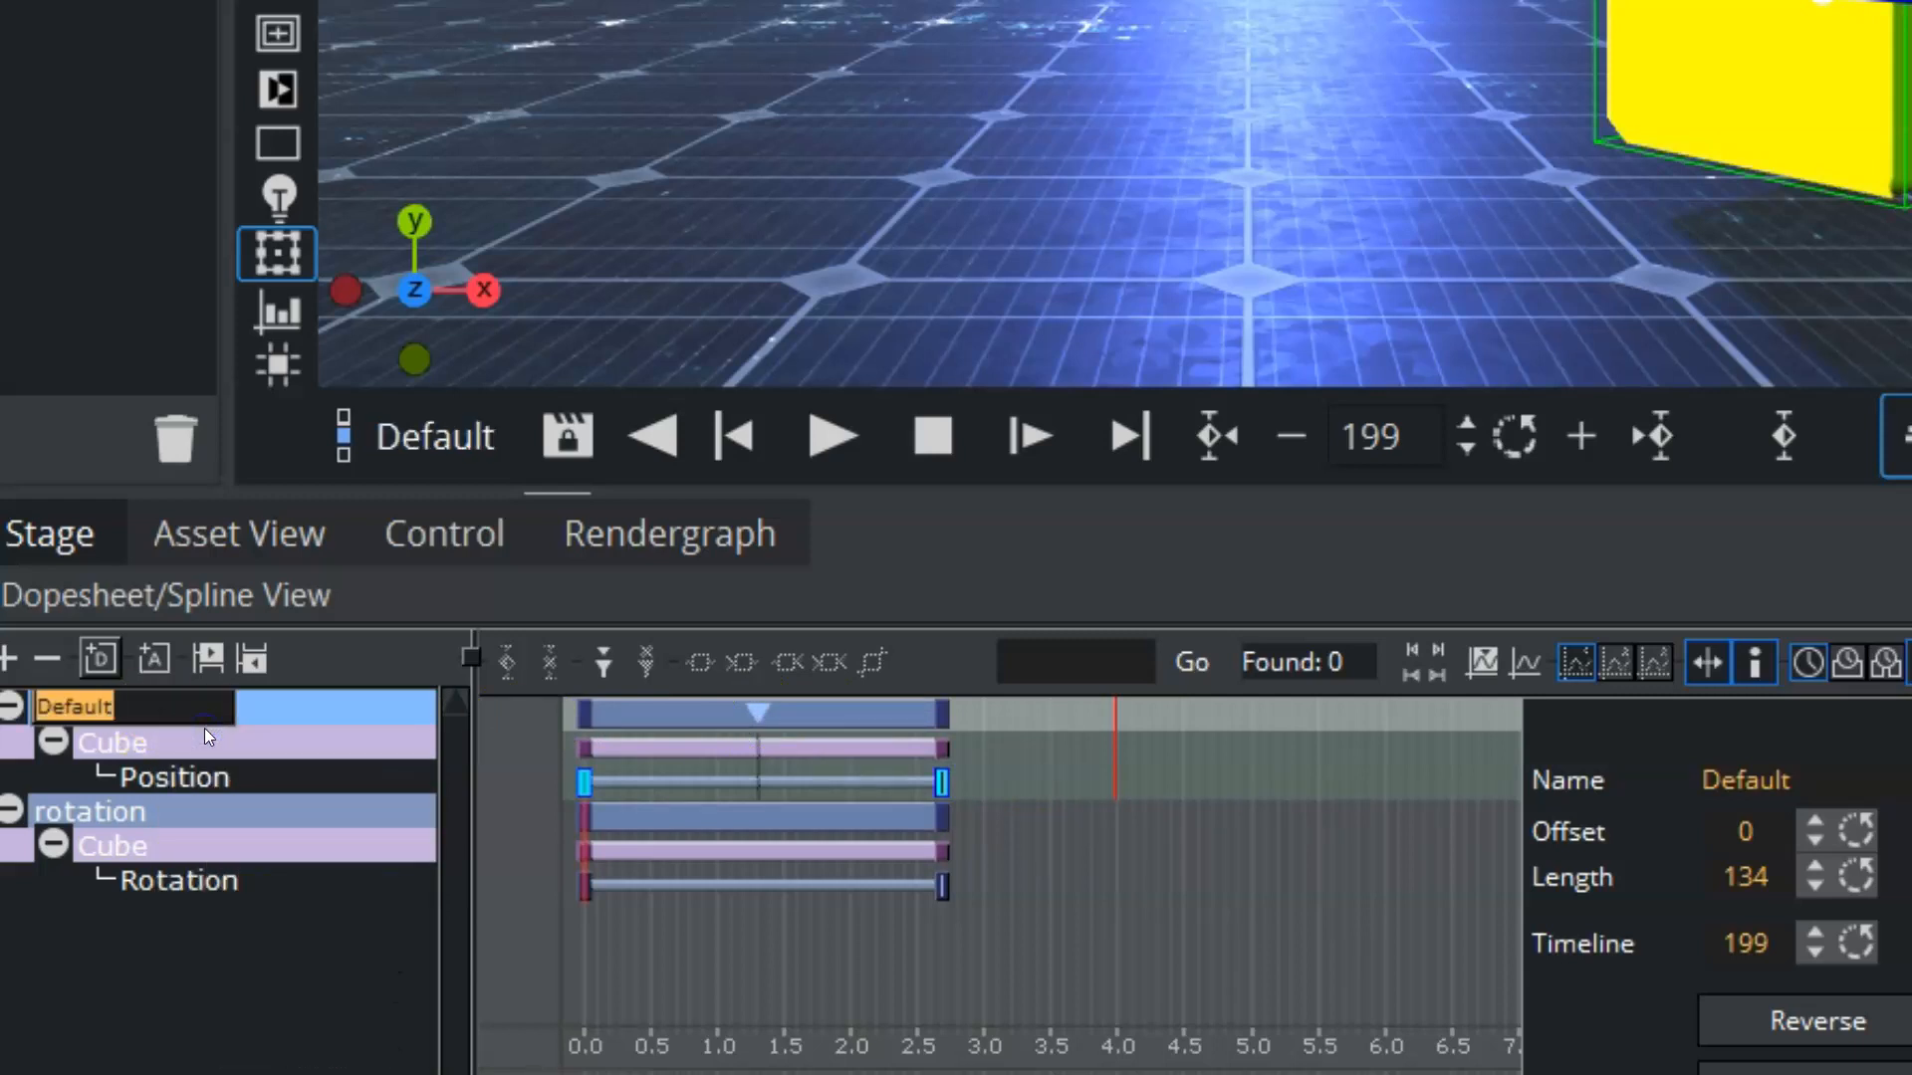
pyautogui.write('position')
pyautogui.press('Return')
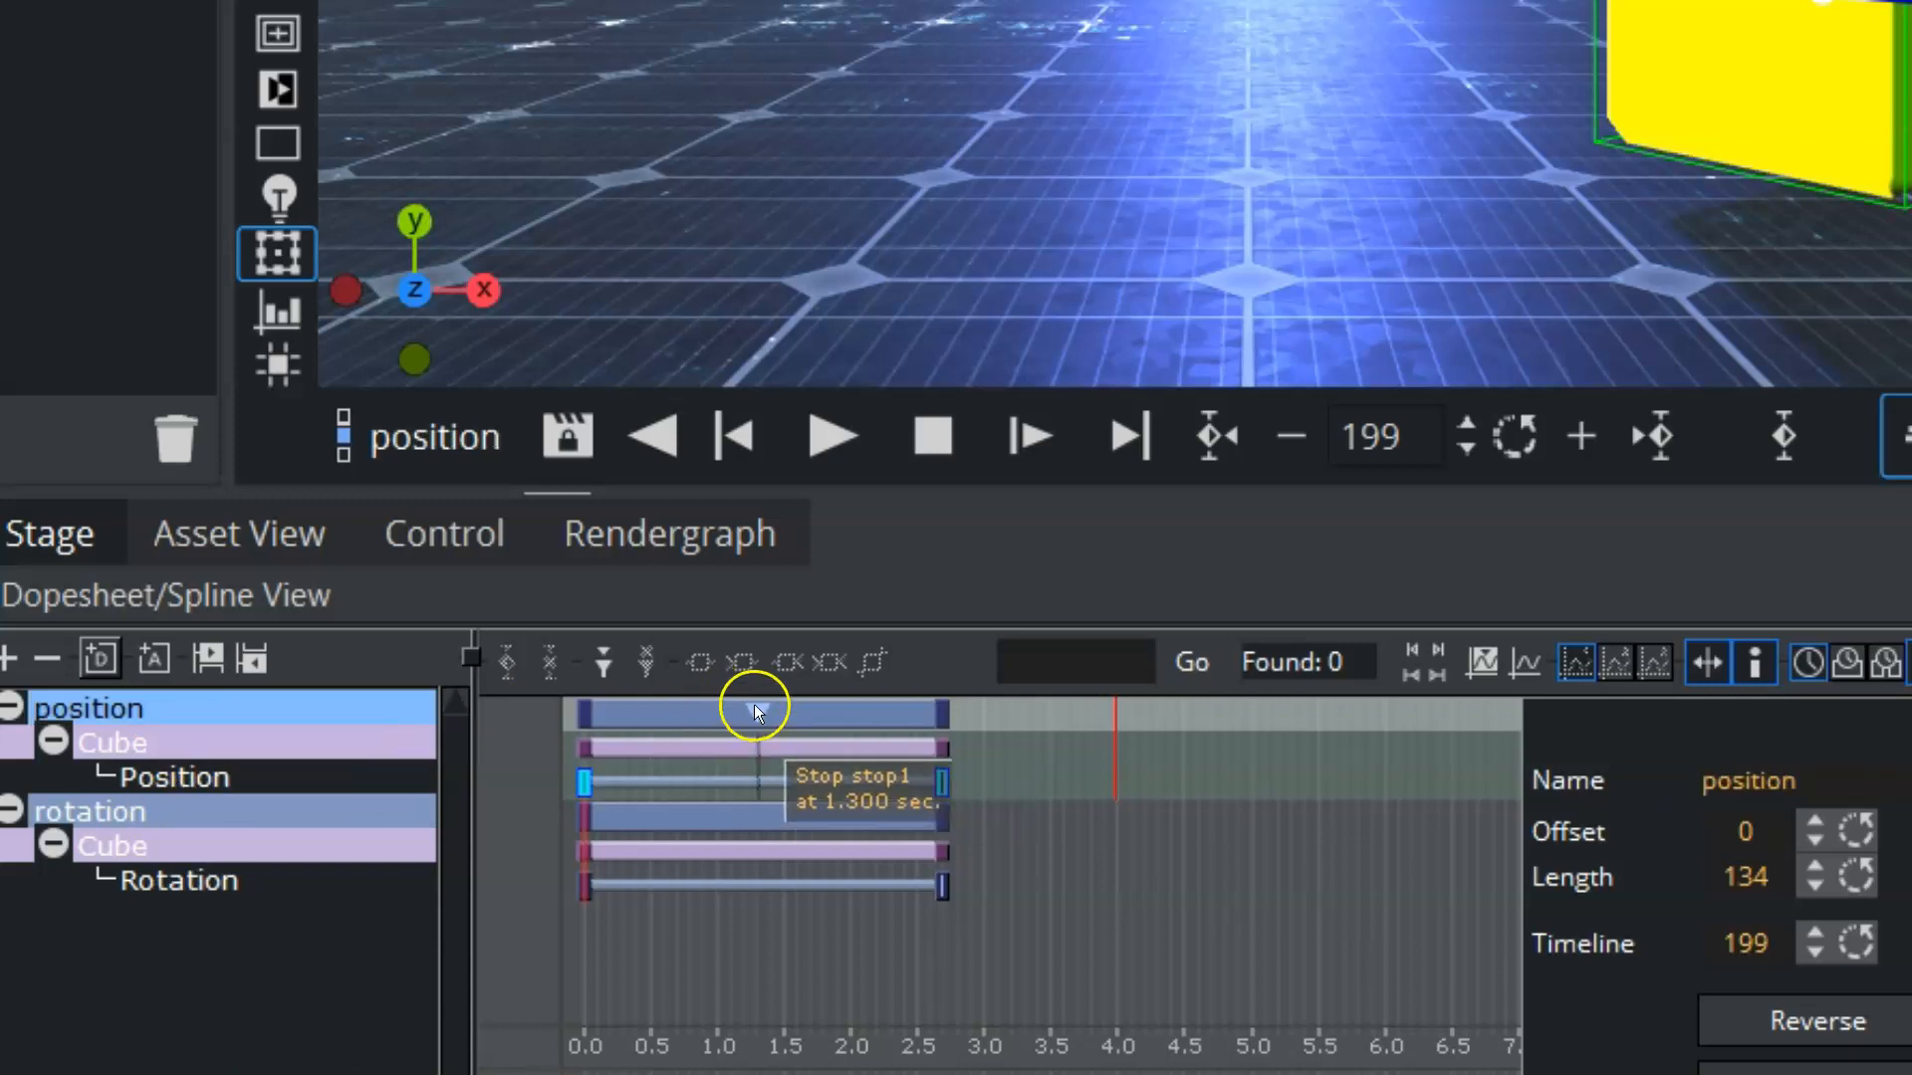
pyautogui.moveTo(1116, 738); pyautogui.dragTo(325, 696)
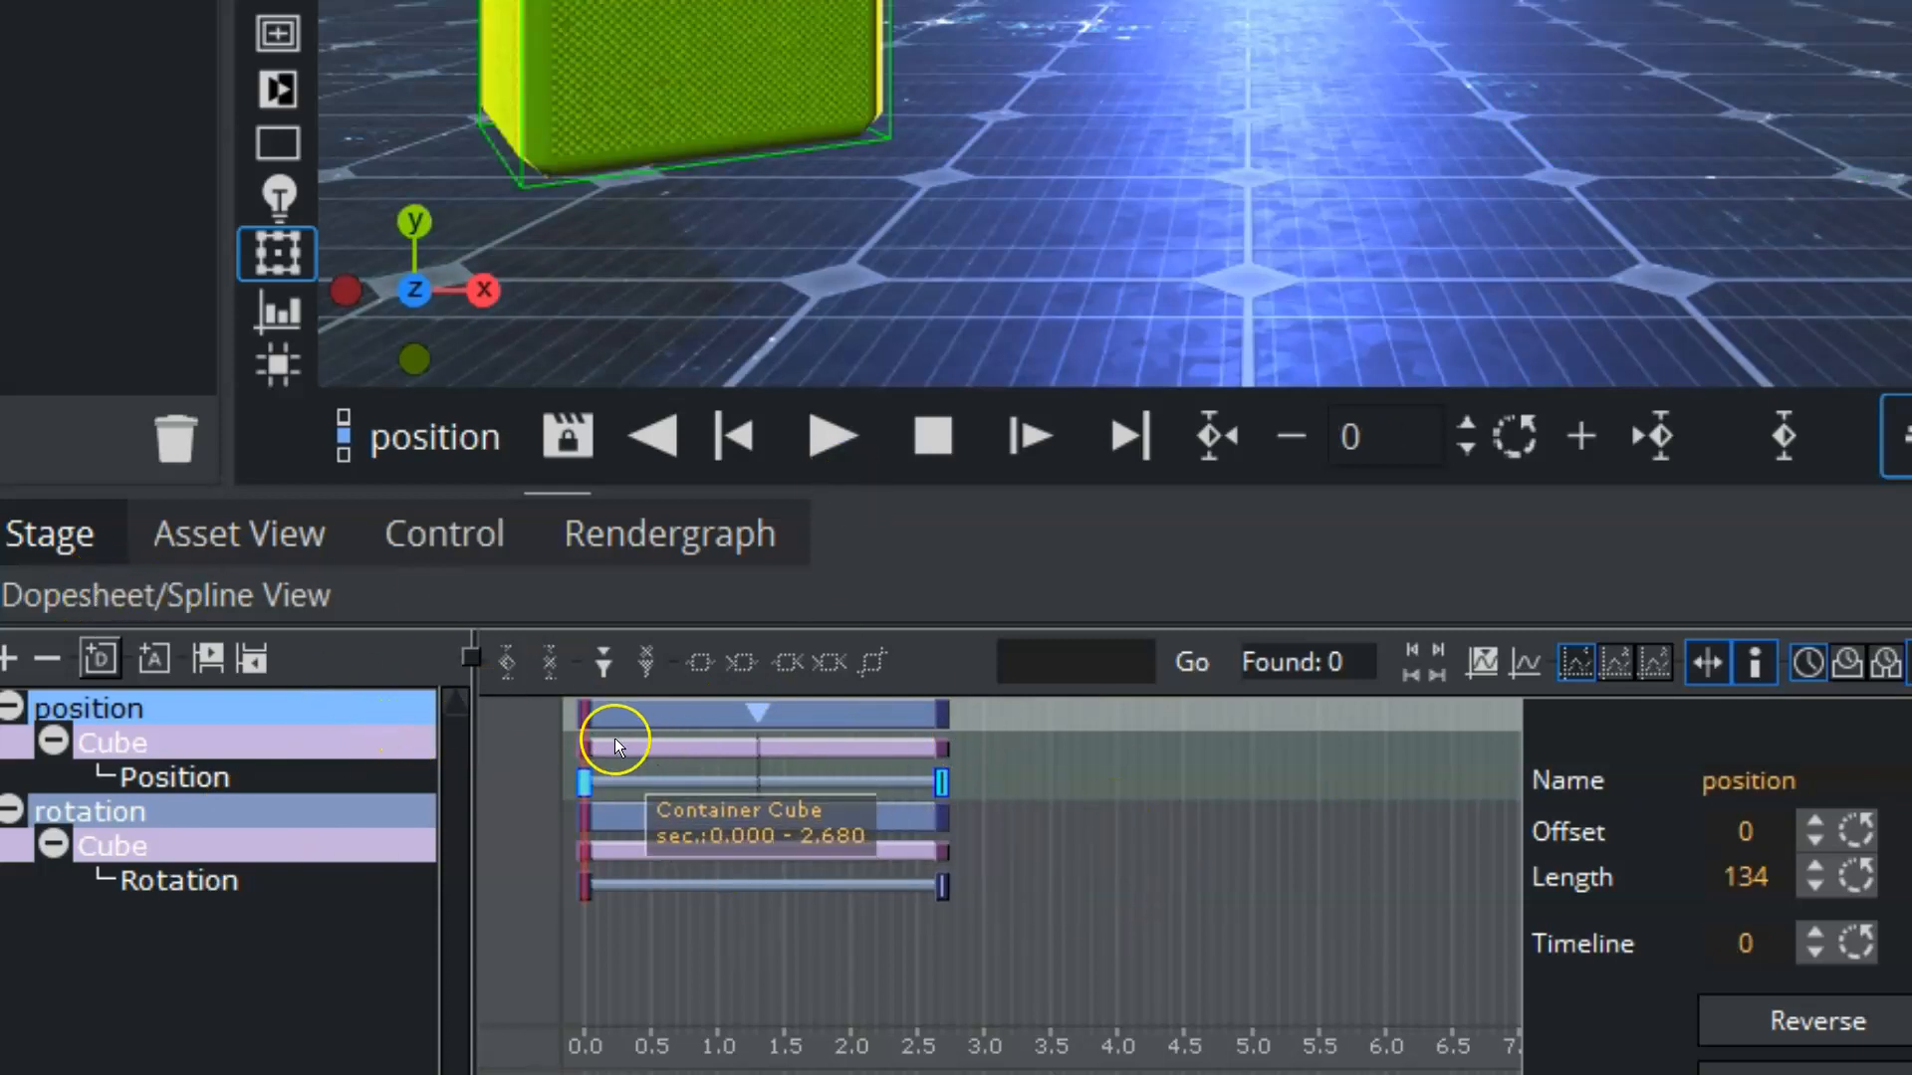
# Step: Select both the position and rotation directors, play the animation to the stop point and continue it to the end
pyautogui.click(453, 436)
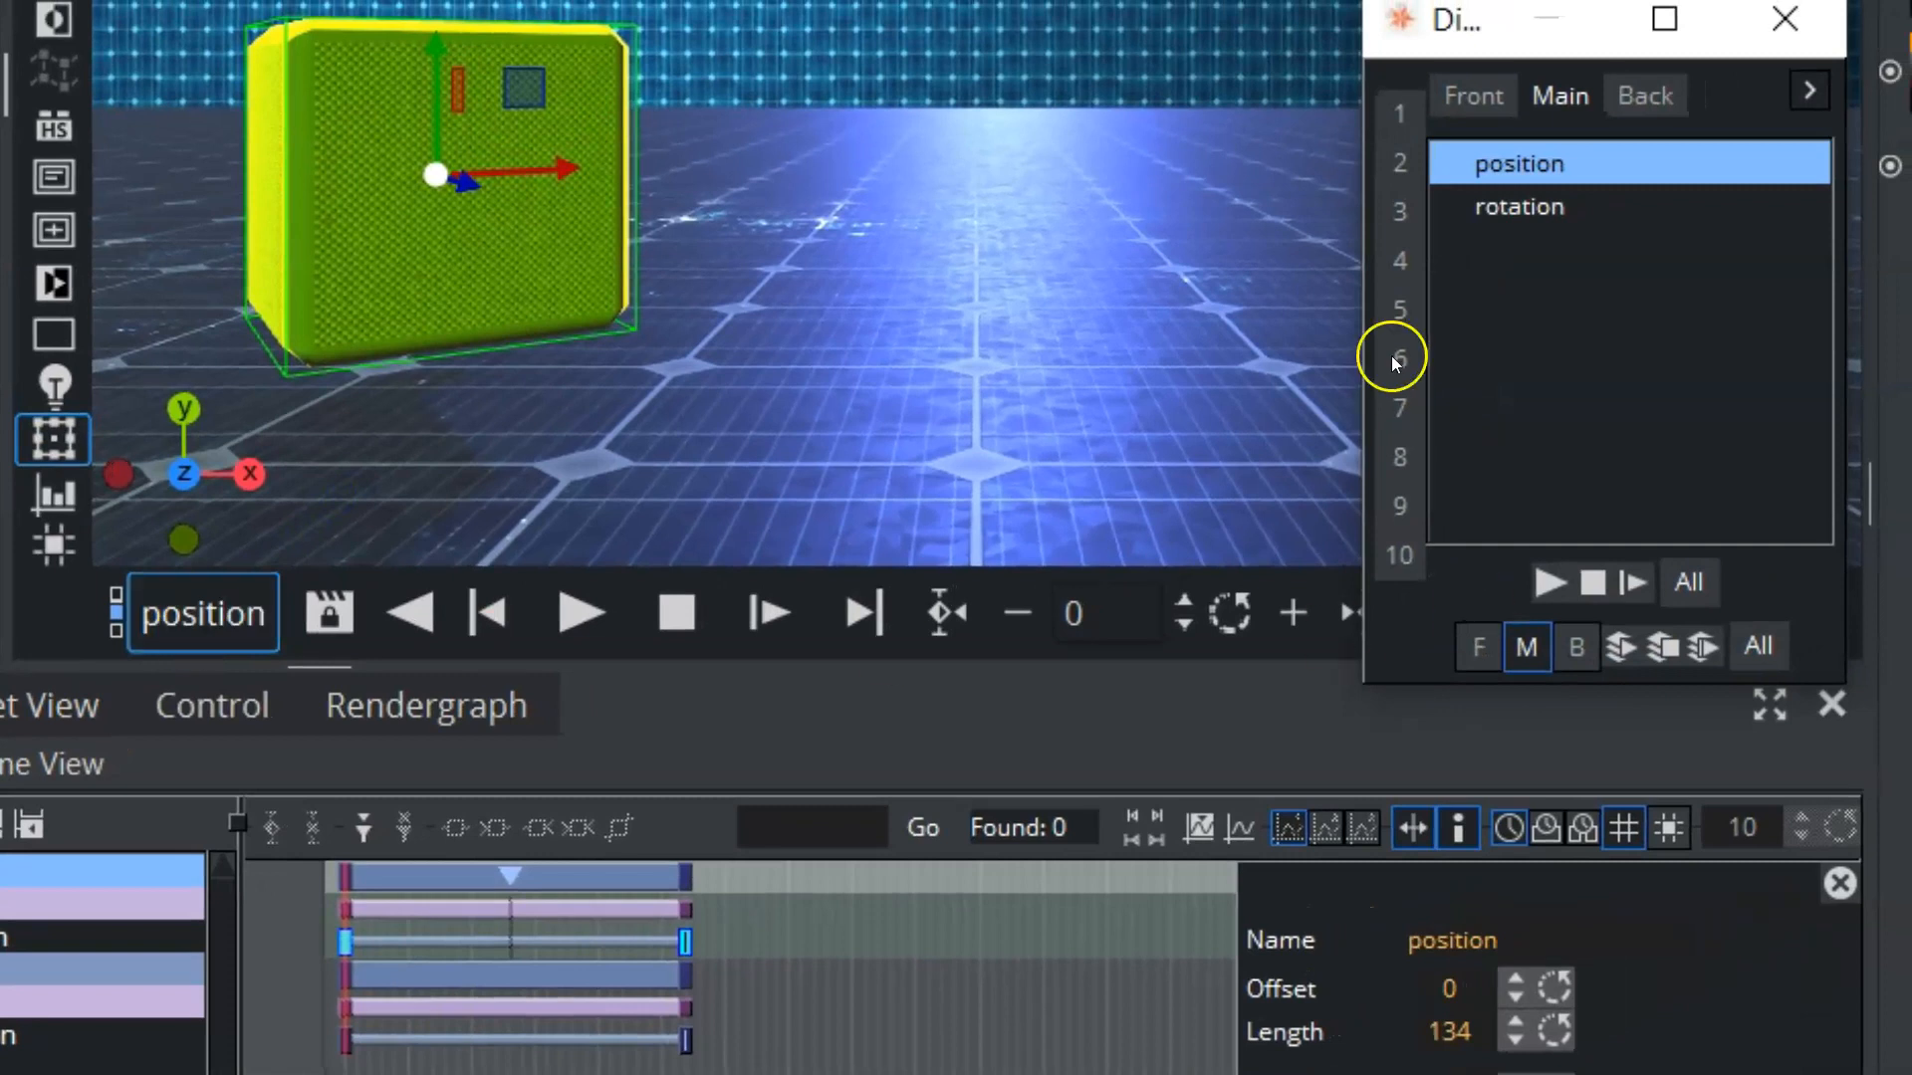
pyautogui.click(1689, 582)
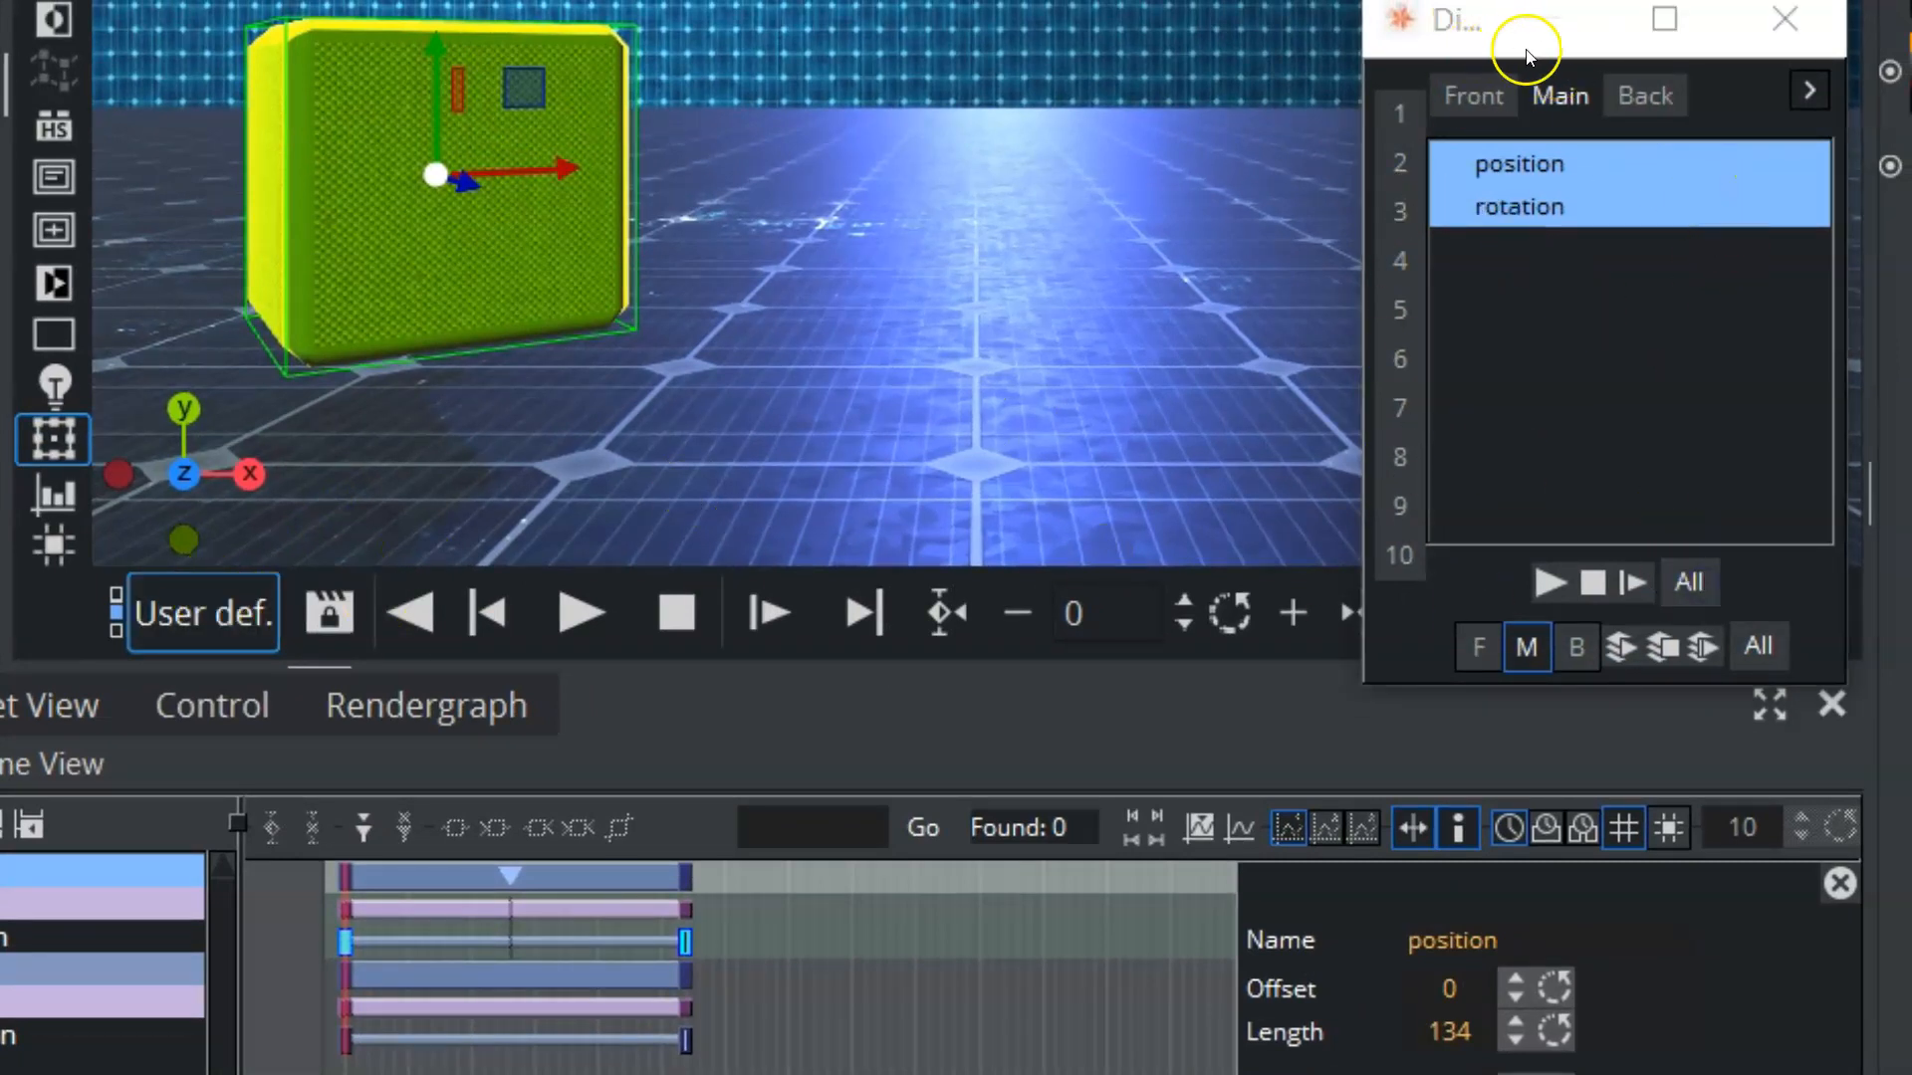
pyautogui.click(587, 602)
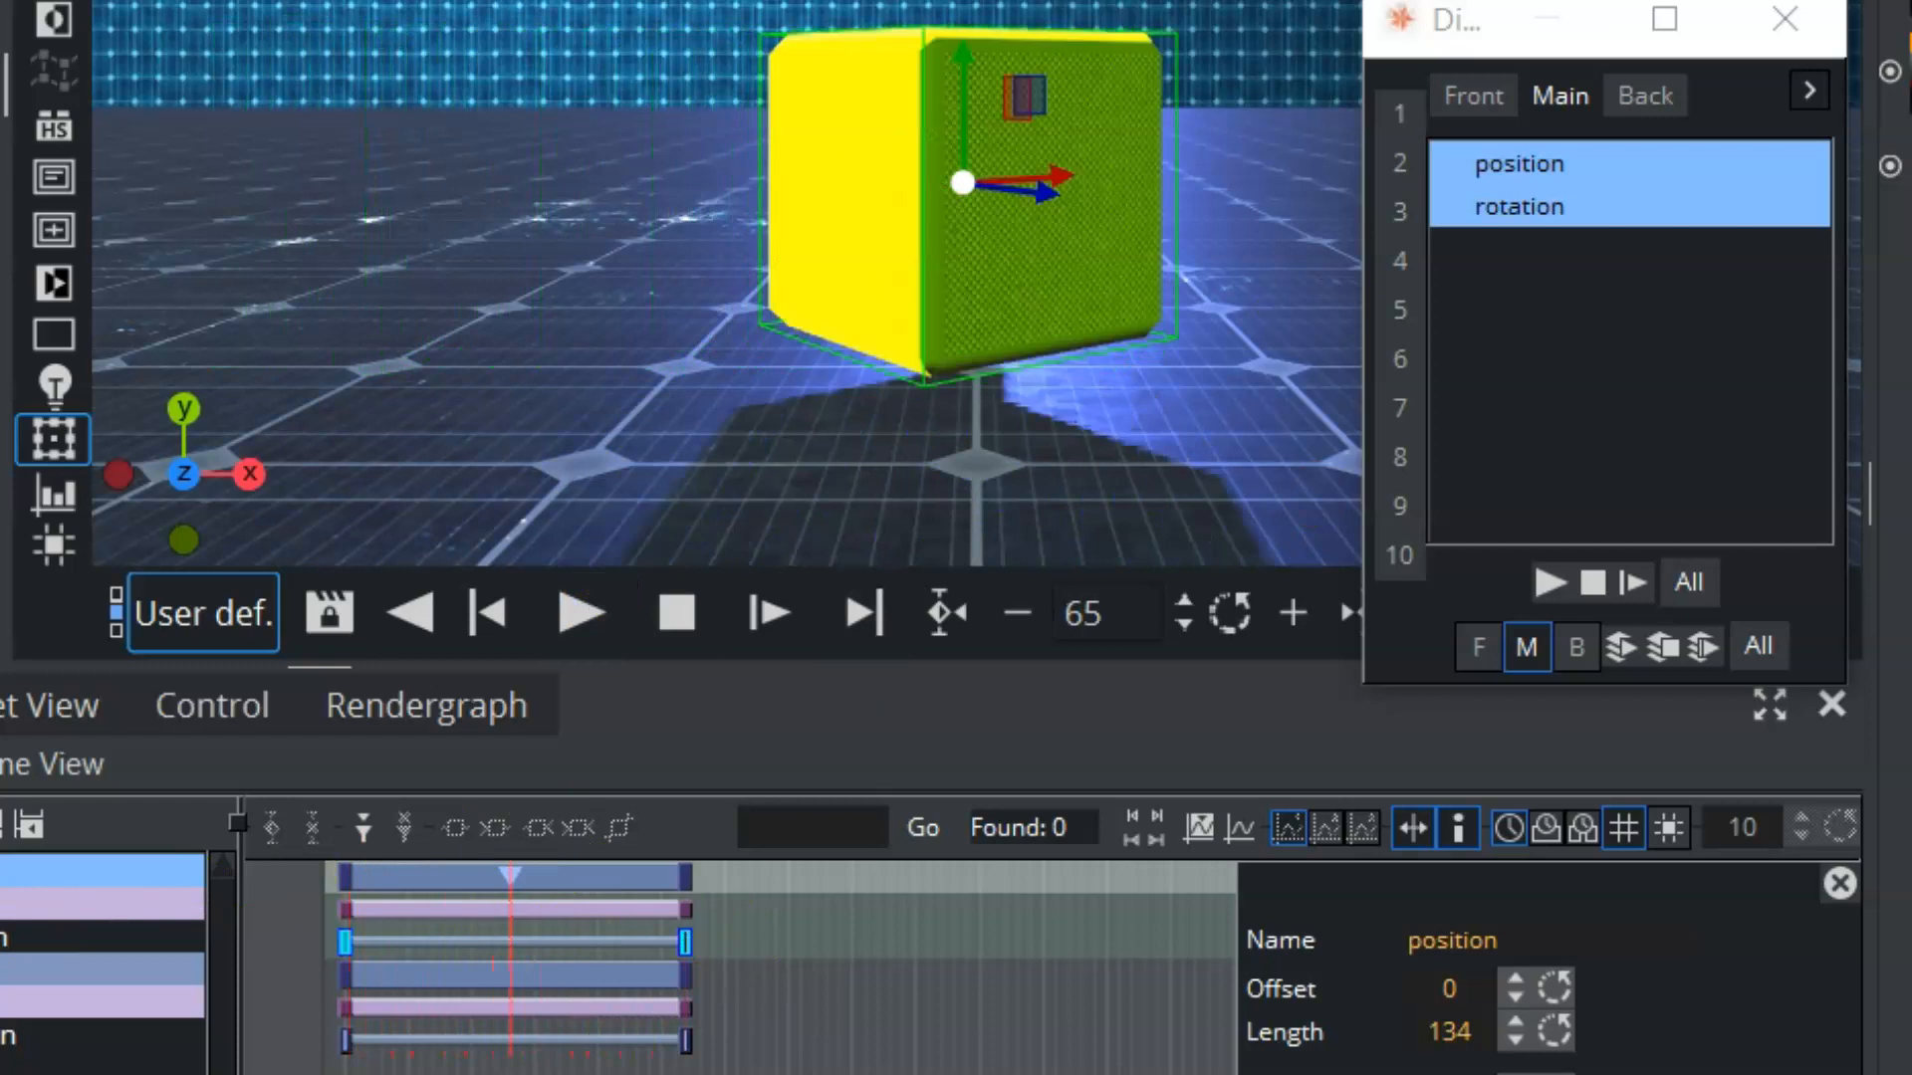
pyautogui.click(580, 612)
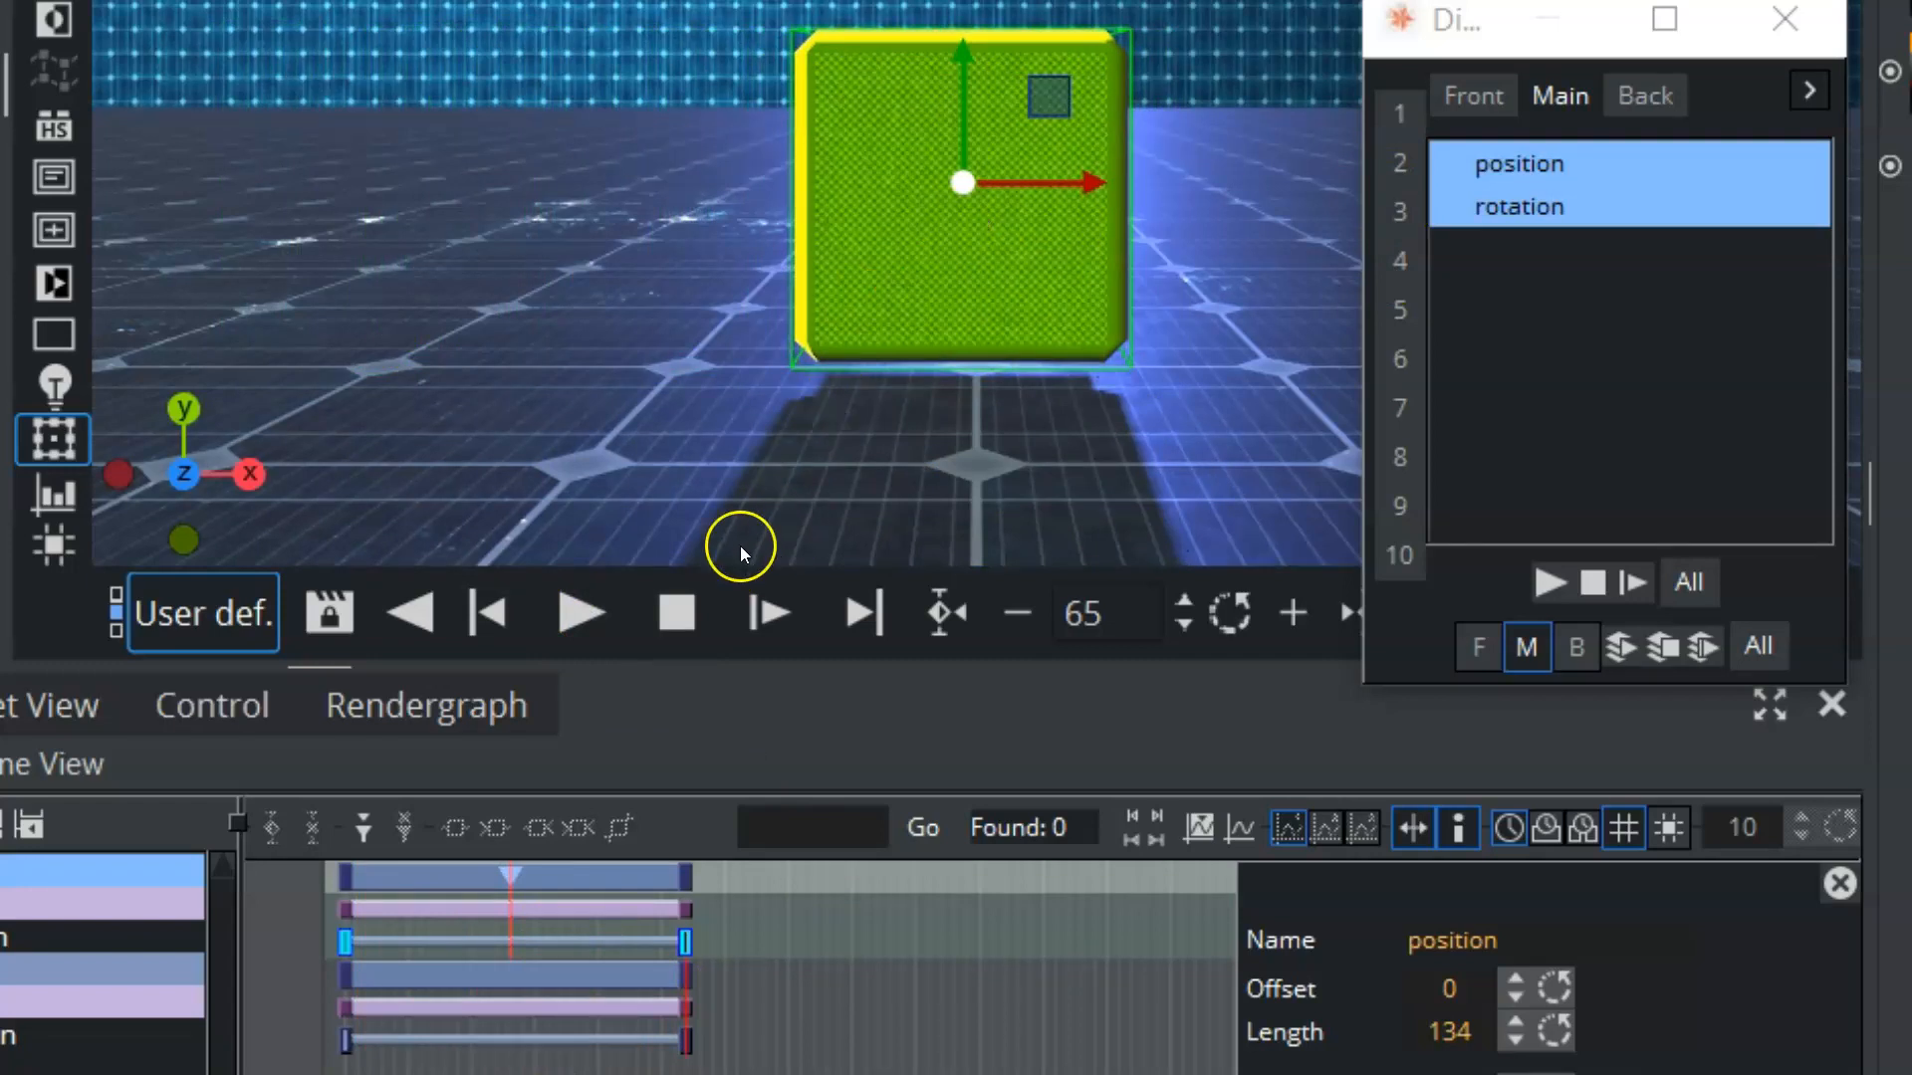
pyautogui.click(765, 608)
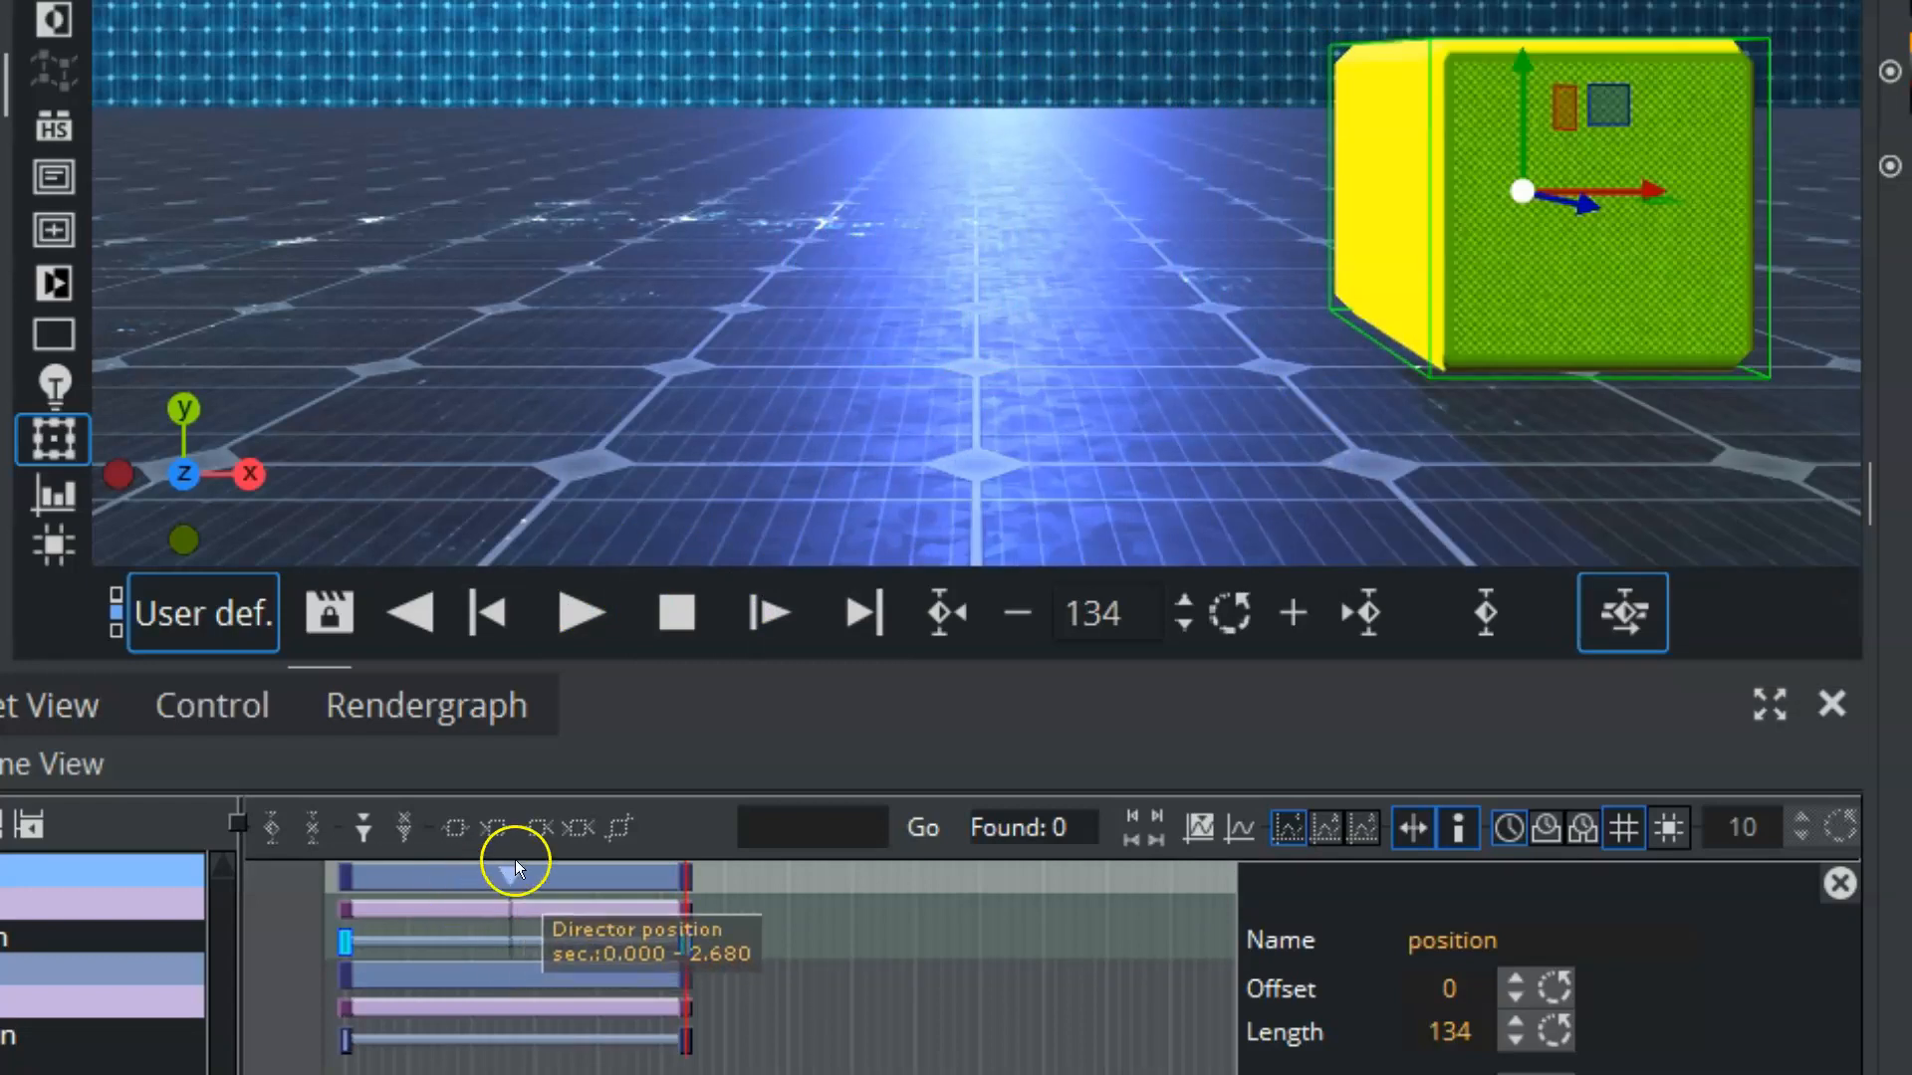
# Step: Change the type of the position director's stop point to Tag, and finally to Local Stop
pyautogui.click(510, 867)
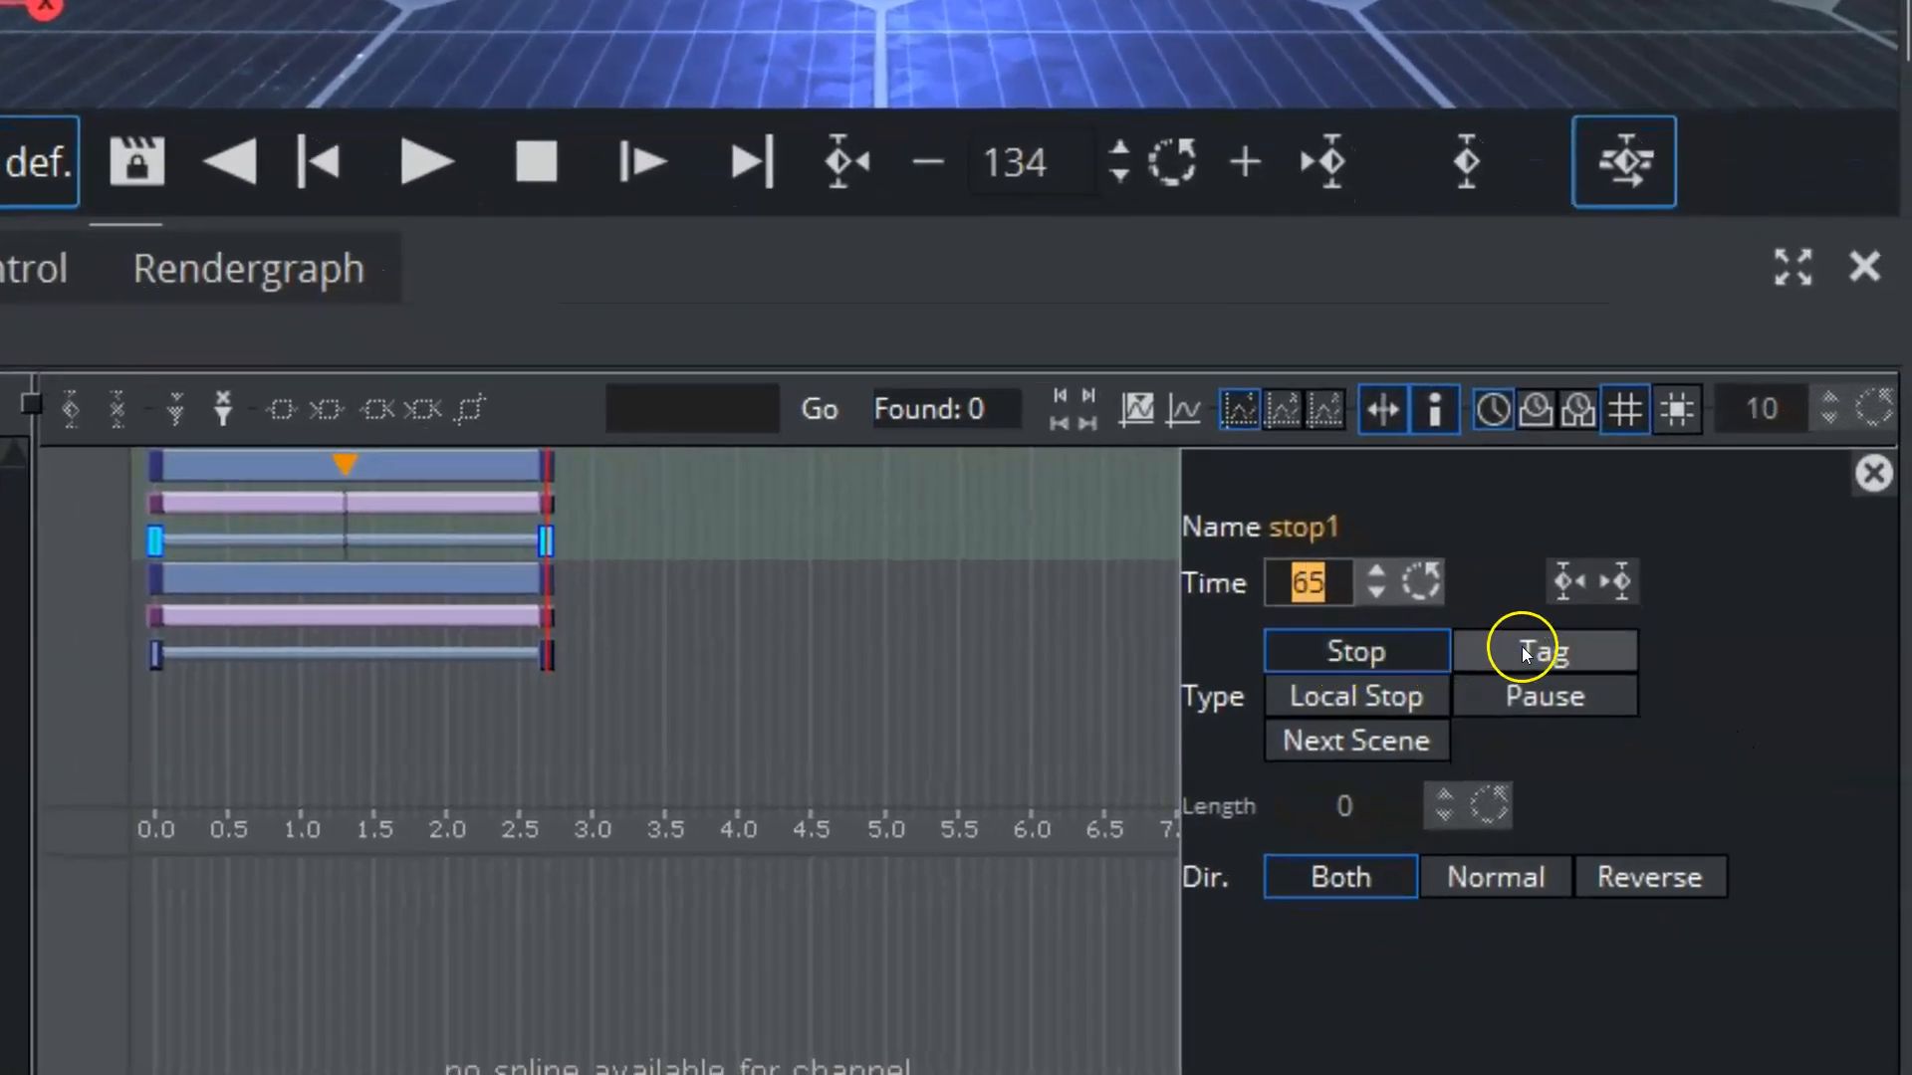
pyautogui.click(1520, 649)
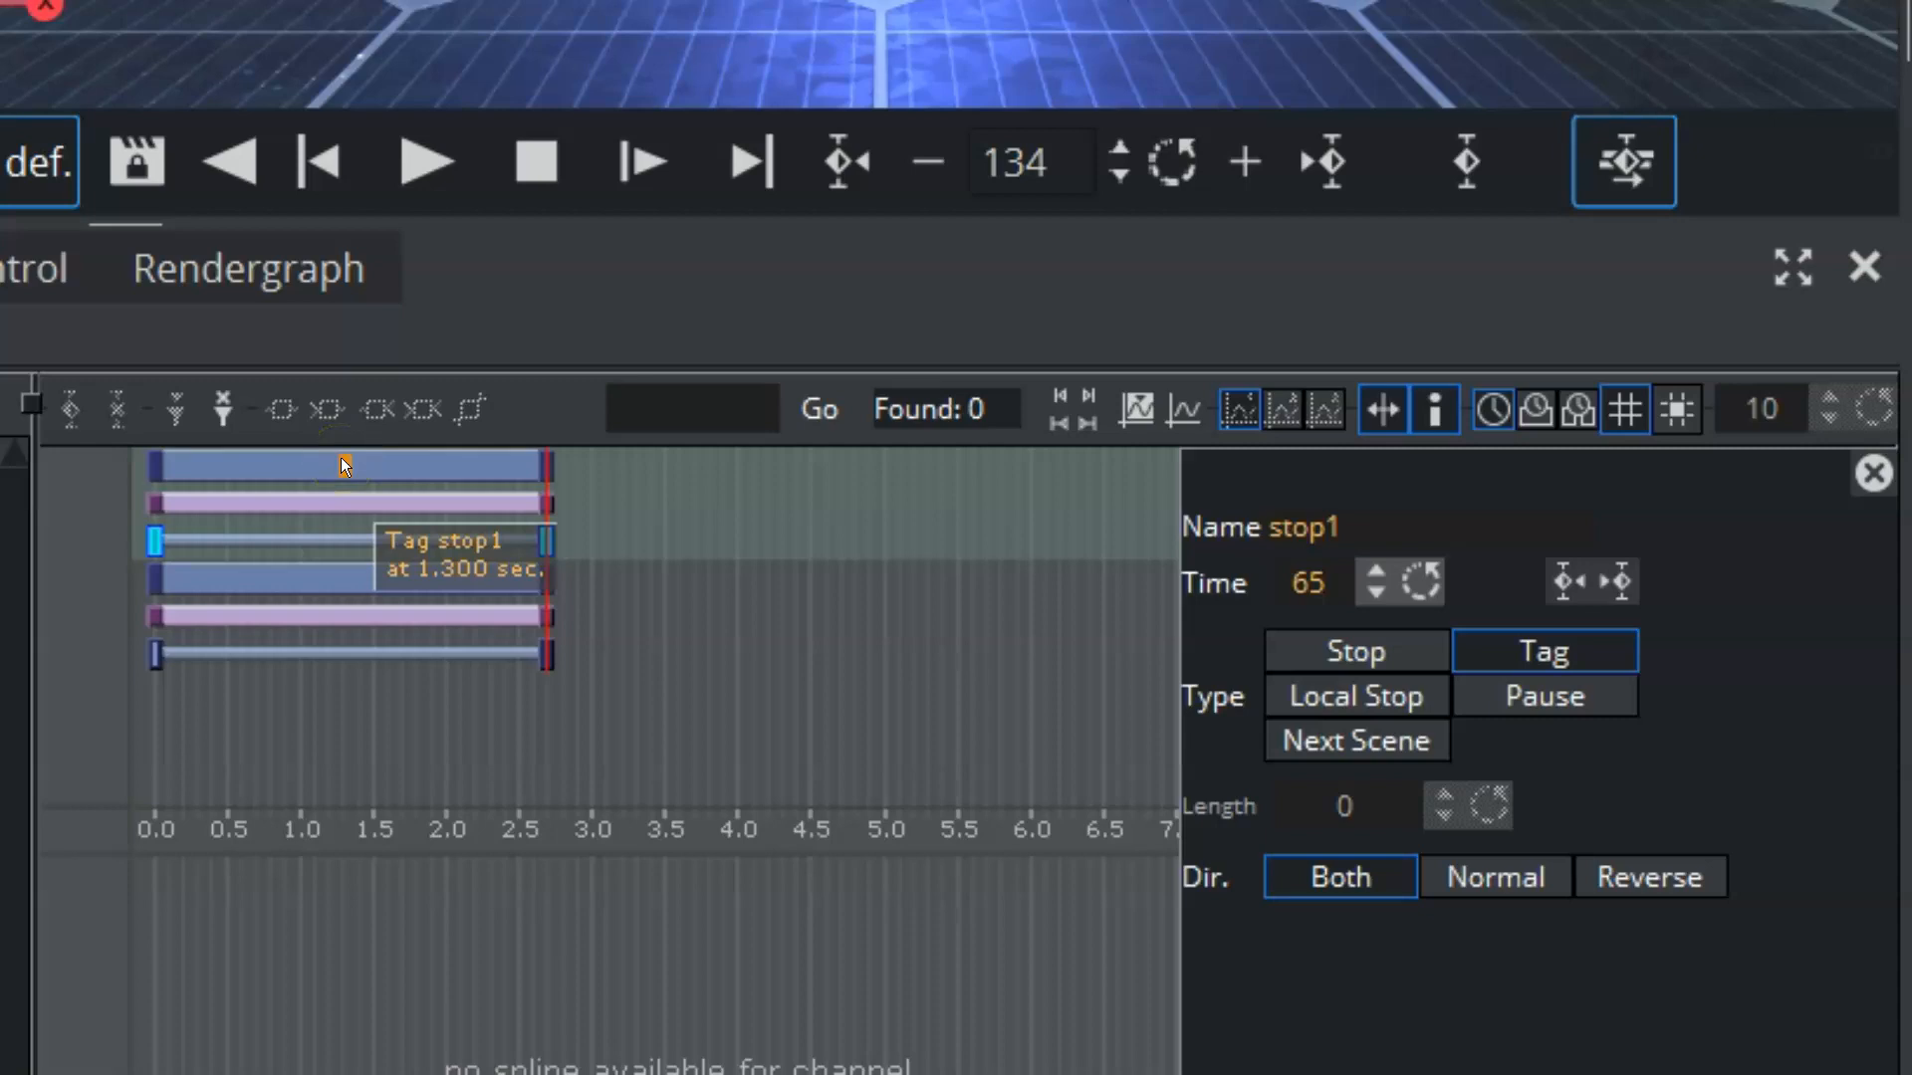
pyautogui.click(1341, 699)
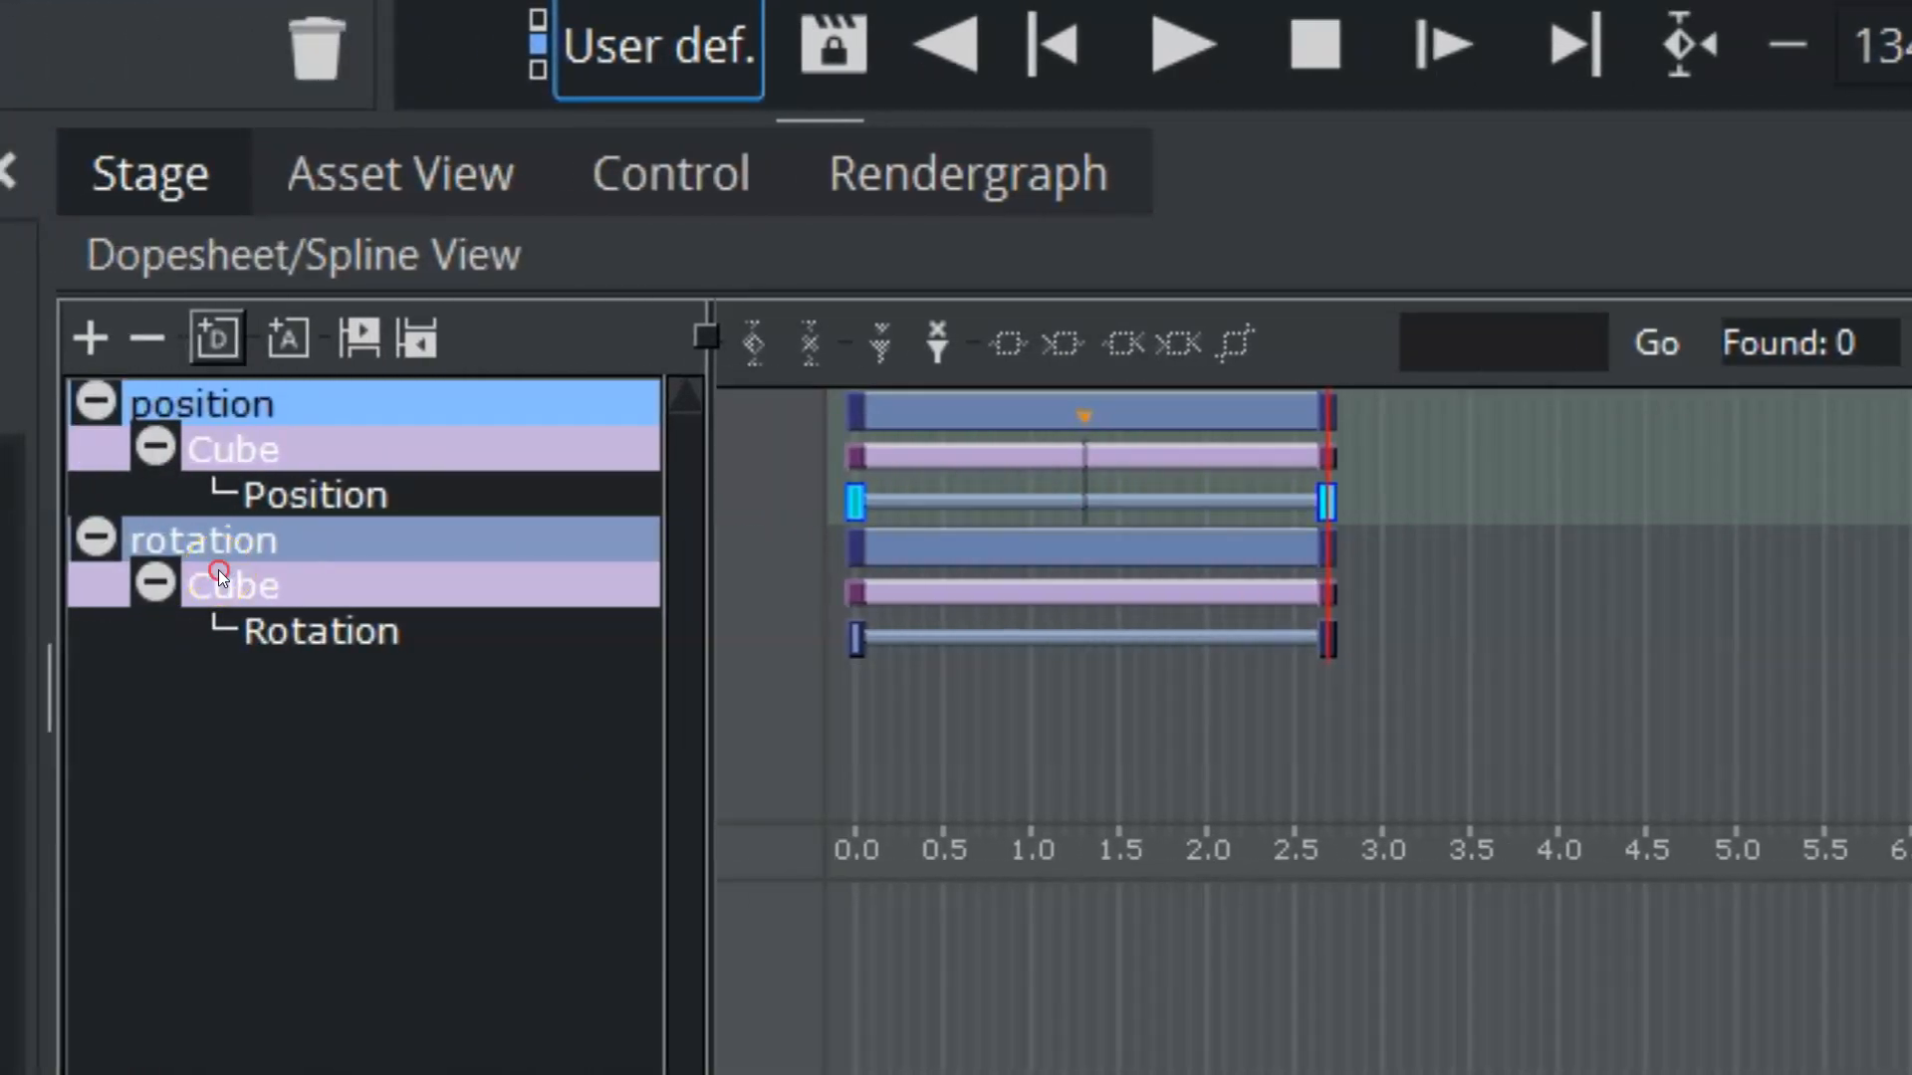
# Step: Add a Scaling transformation channel to the cube in the rotation director and increase only the X scale of its end keyframe
pyautogui.rightClick(229, 583)
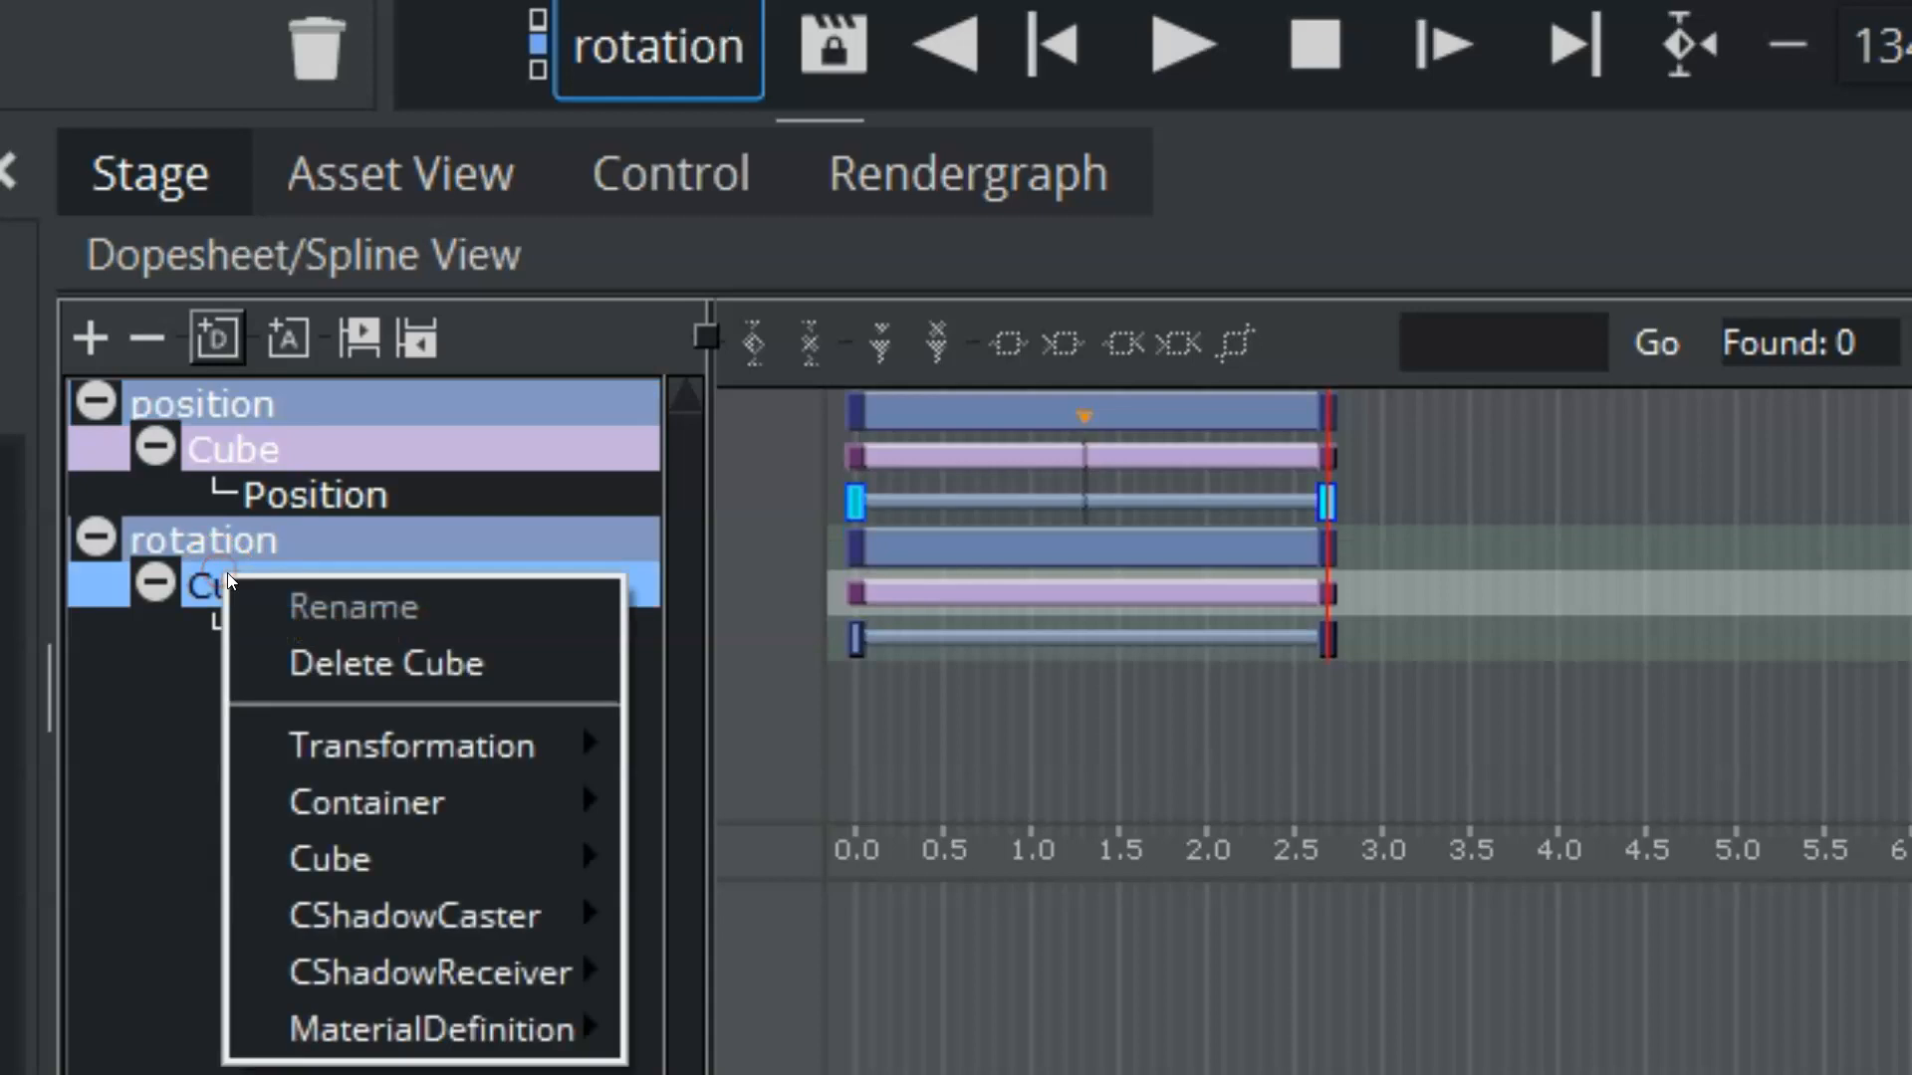
pyautogui.moveTo(278, 742)
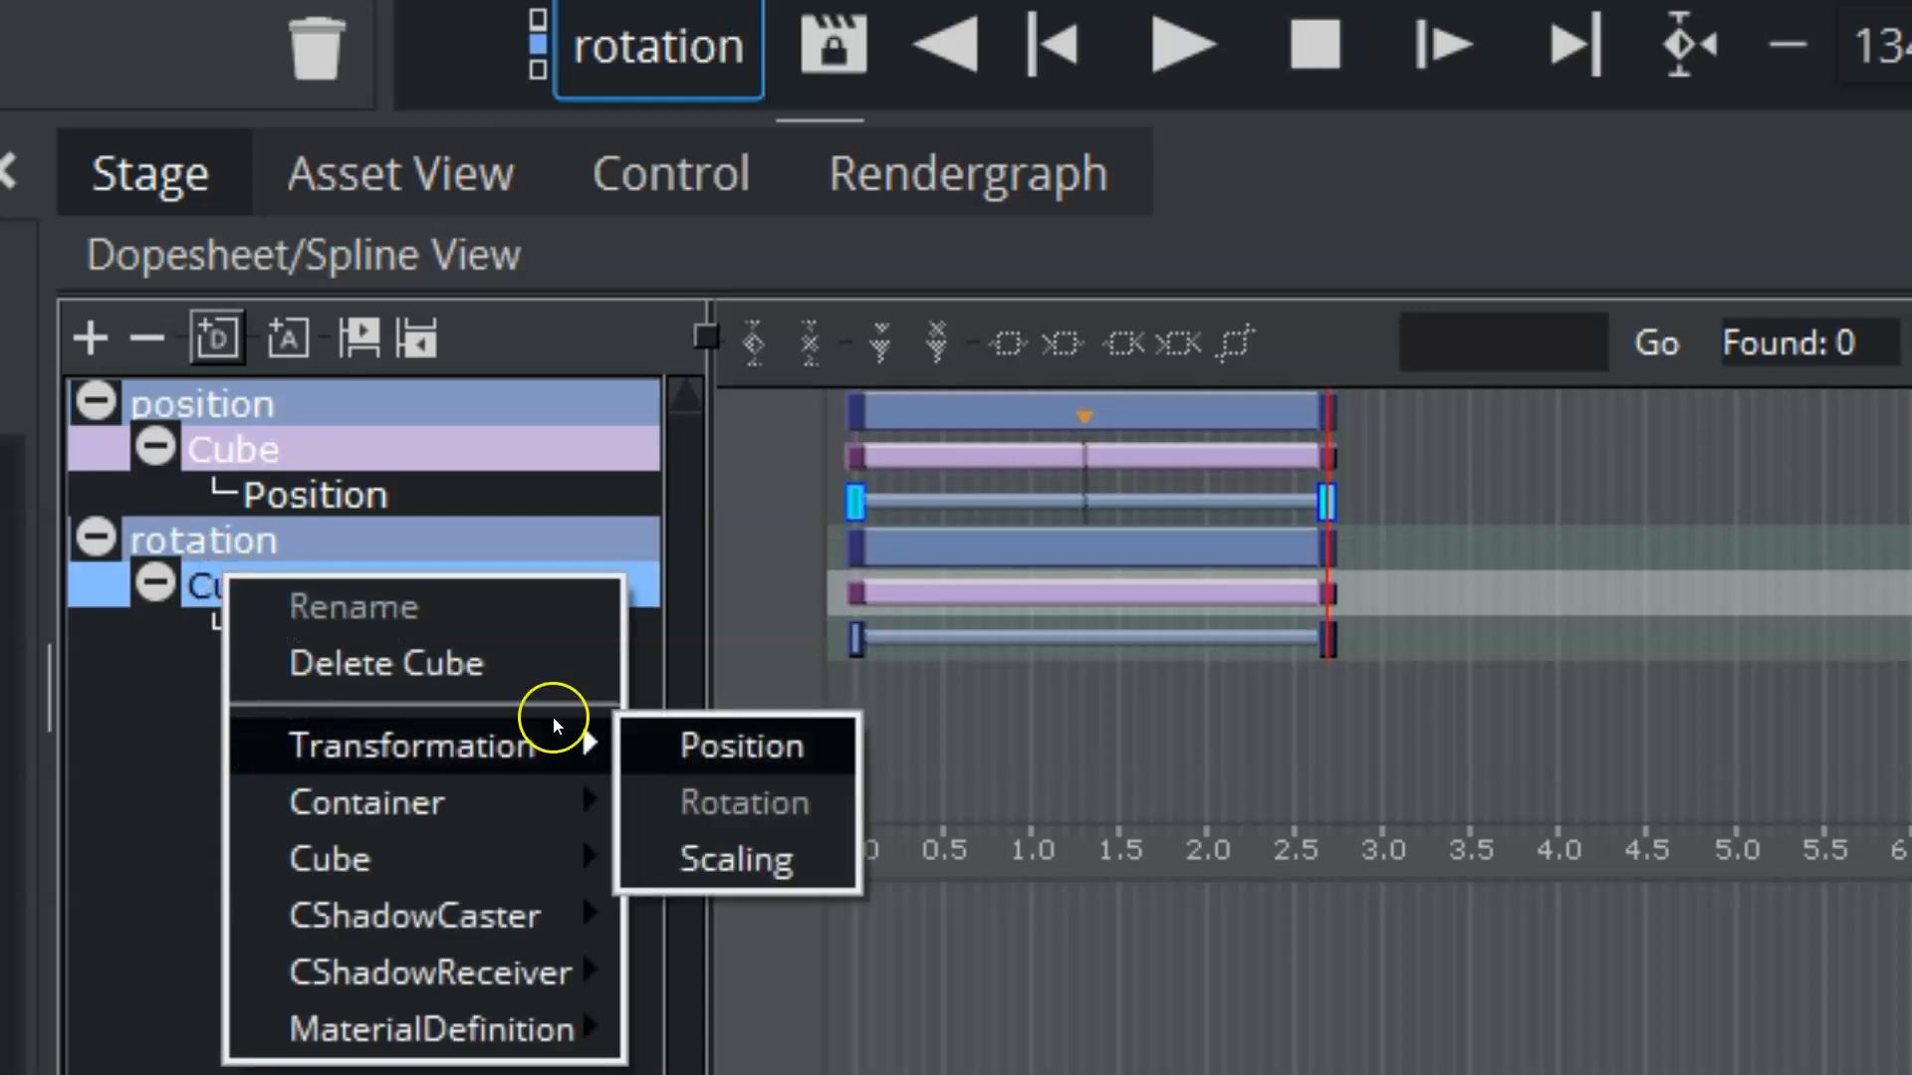
pyautogui.click(717, 861)
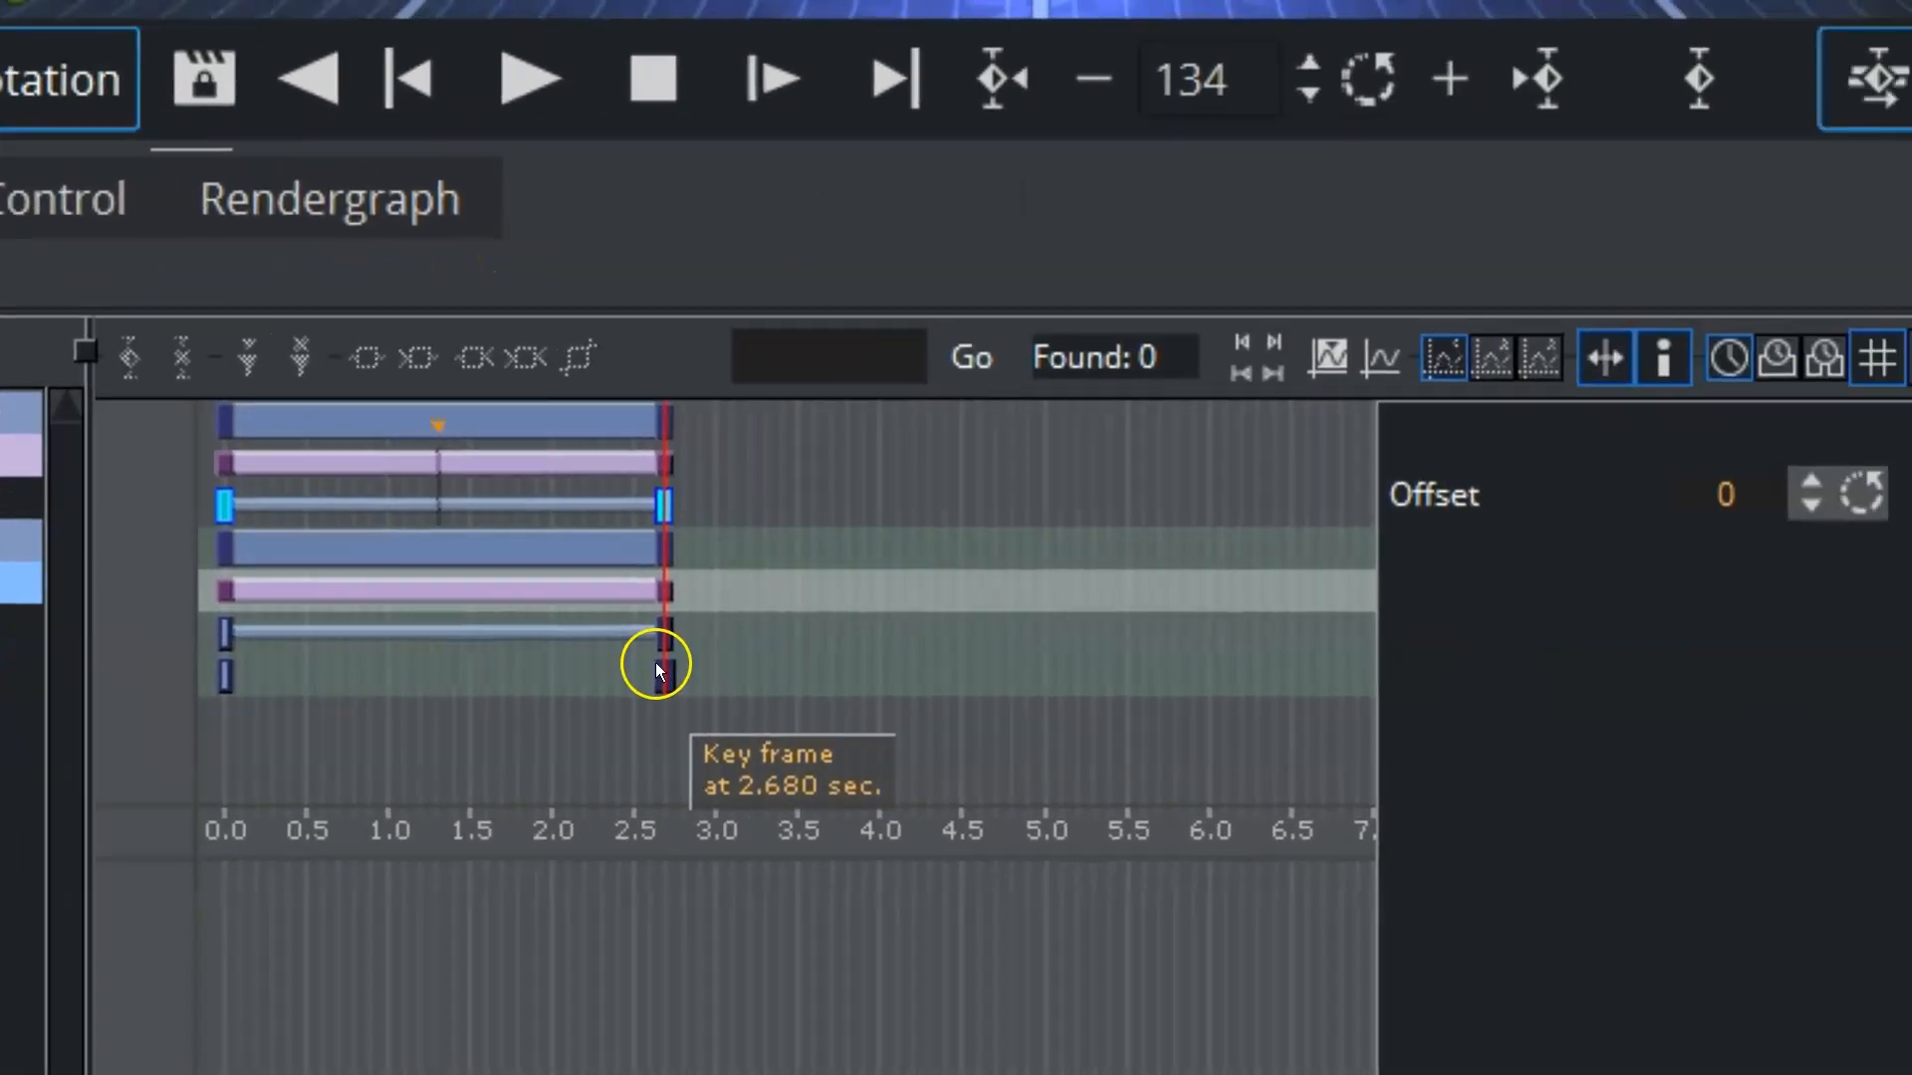
pyautogui.click(1329, 685)
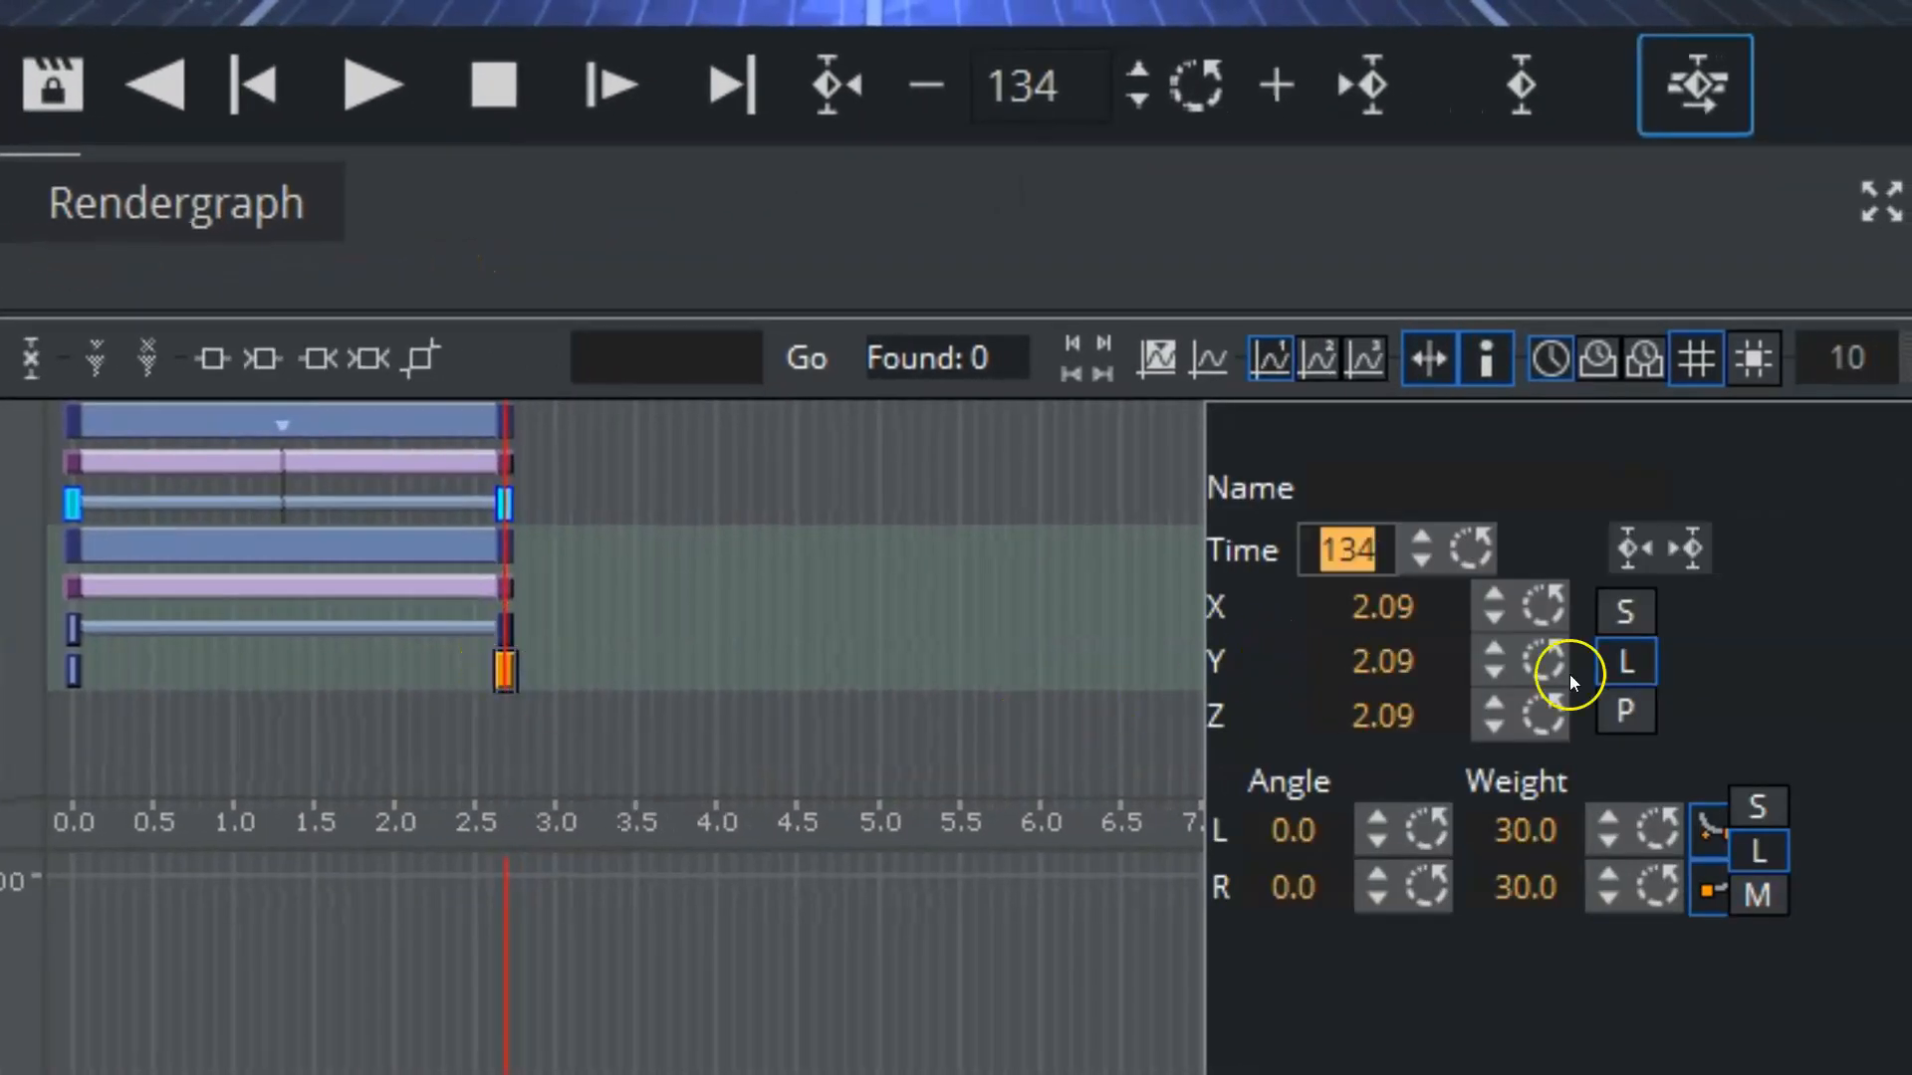
pyautogui.click(1623, 610)
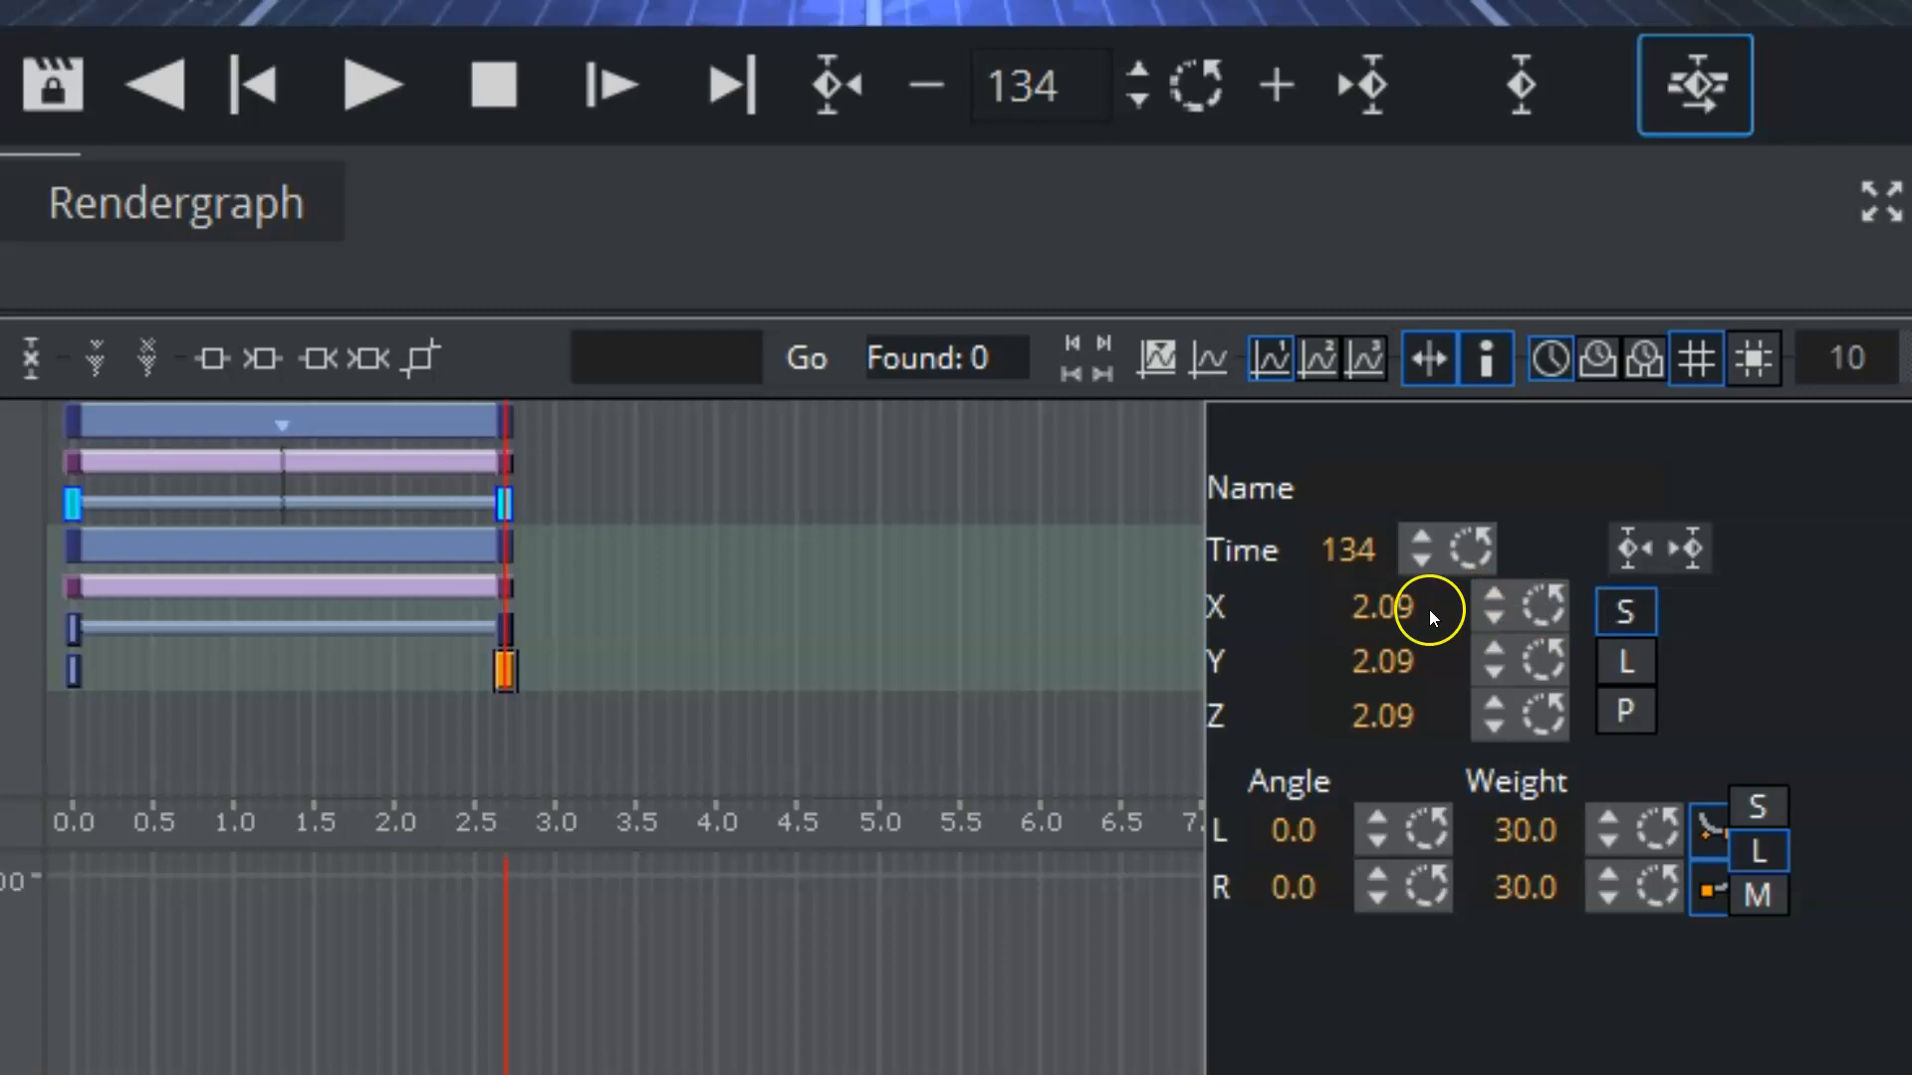
pyautogui.moveTo(1342, 607); pyautogui.dragTo(1429, 590)
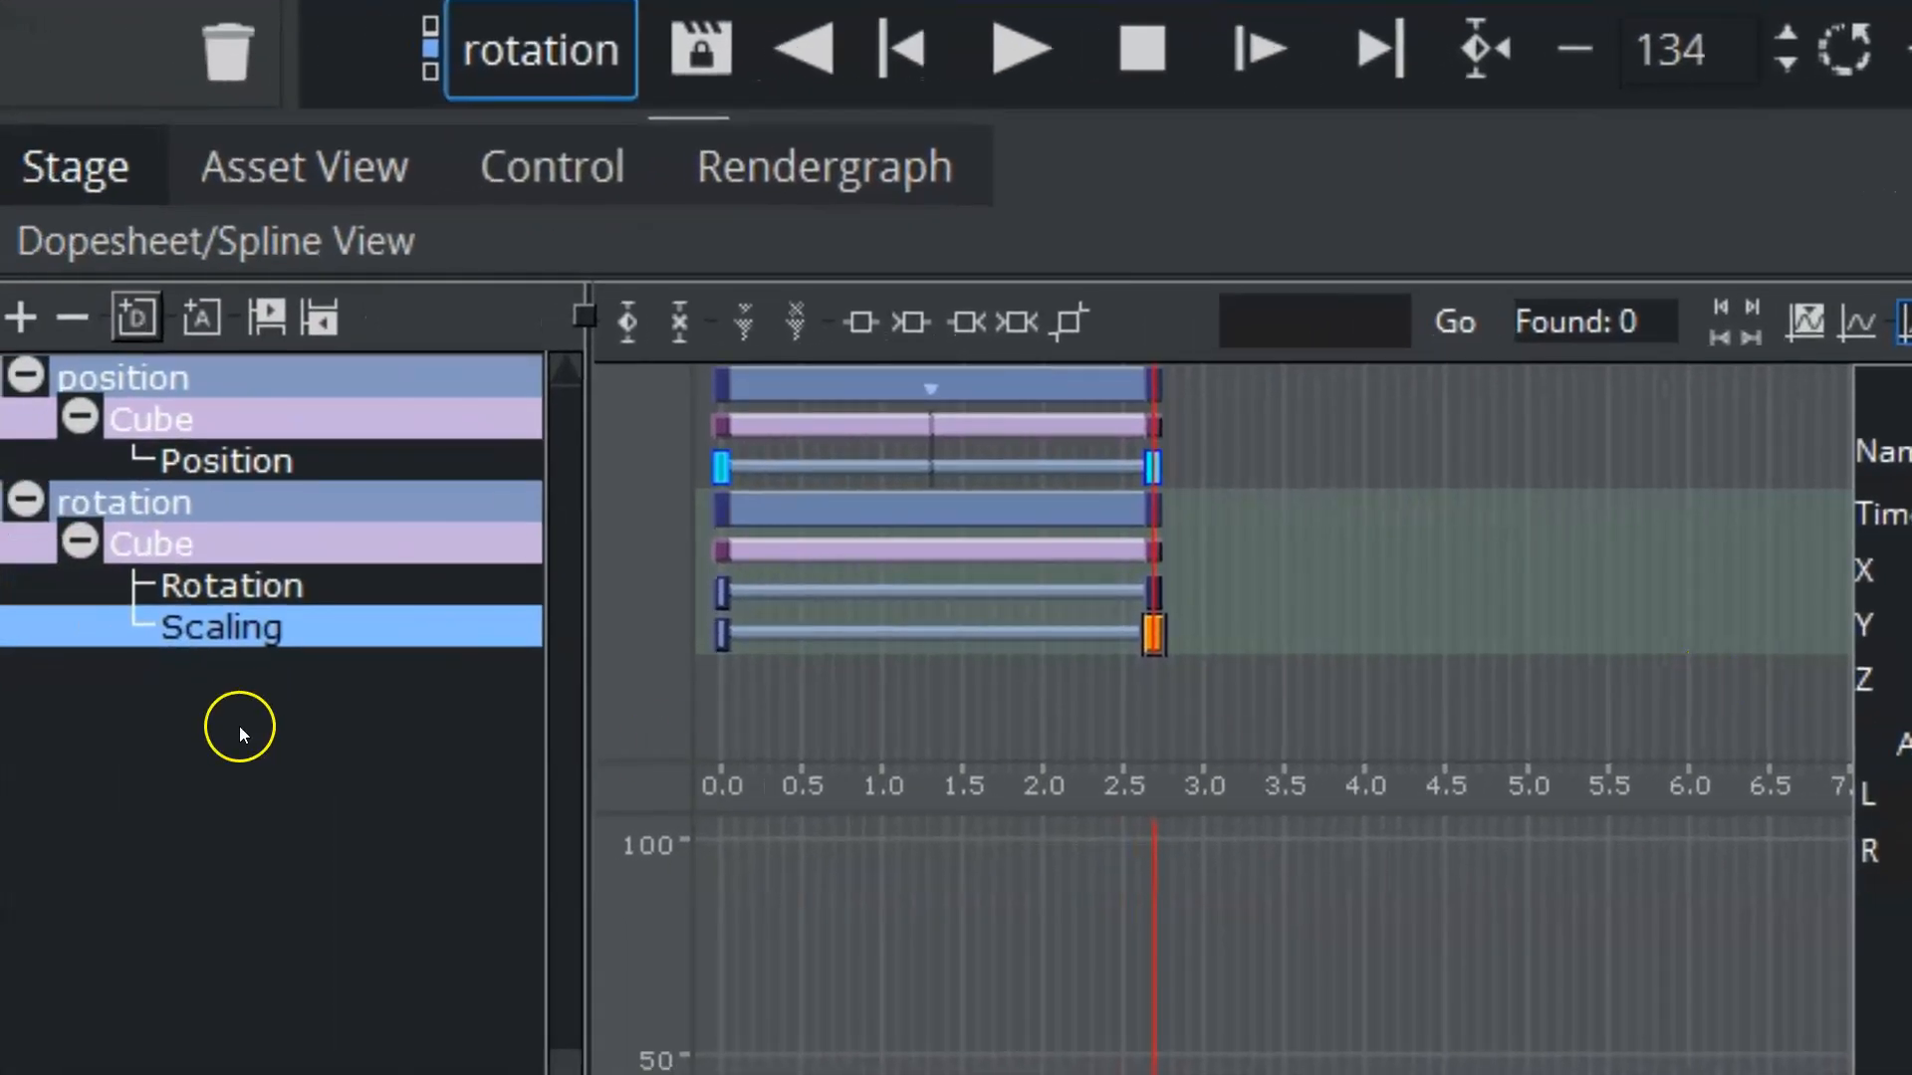
# Step: Create a new director named scaling and move the cube's Scaling channel into it
pyautogui.moveTo(125, 316); pyautogui.dragTo(160, 806)
pyautogui.rightClick(355, 649)
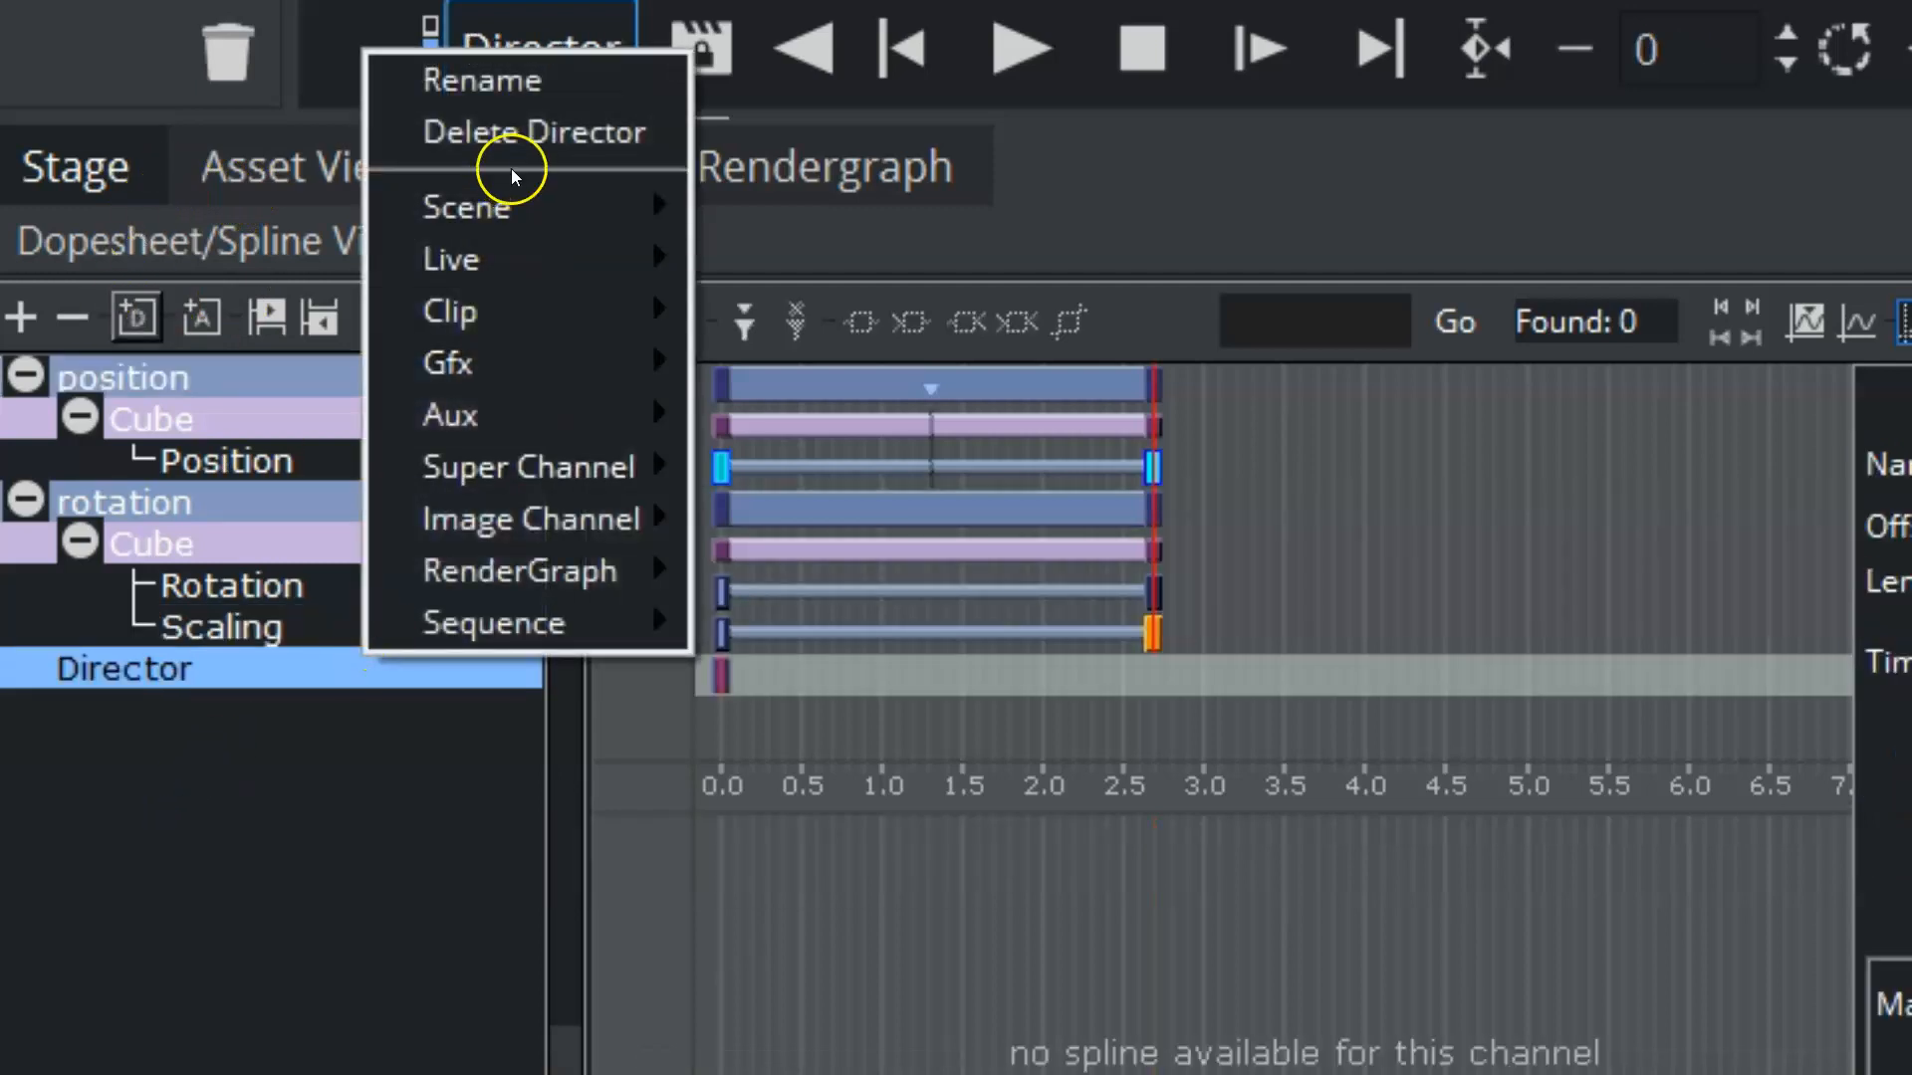
pyautogui.click(469, 77)
pyautogui.write('s')
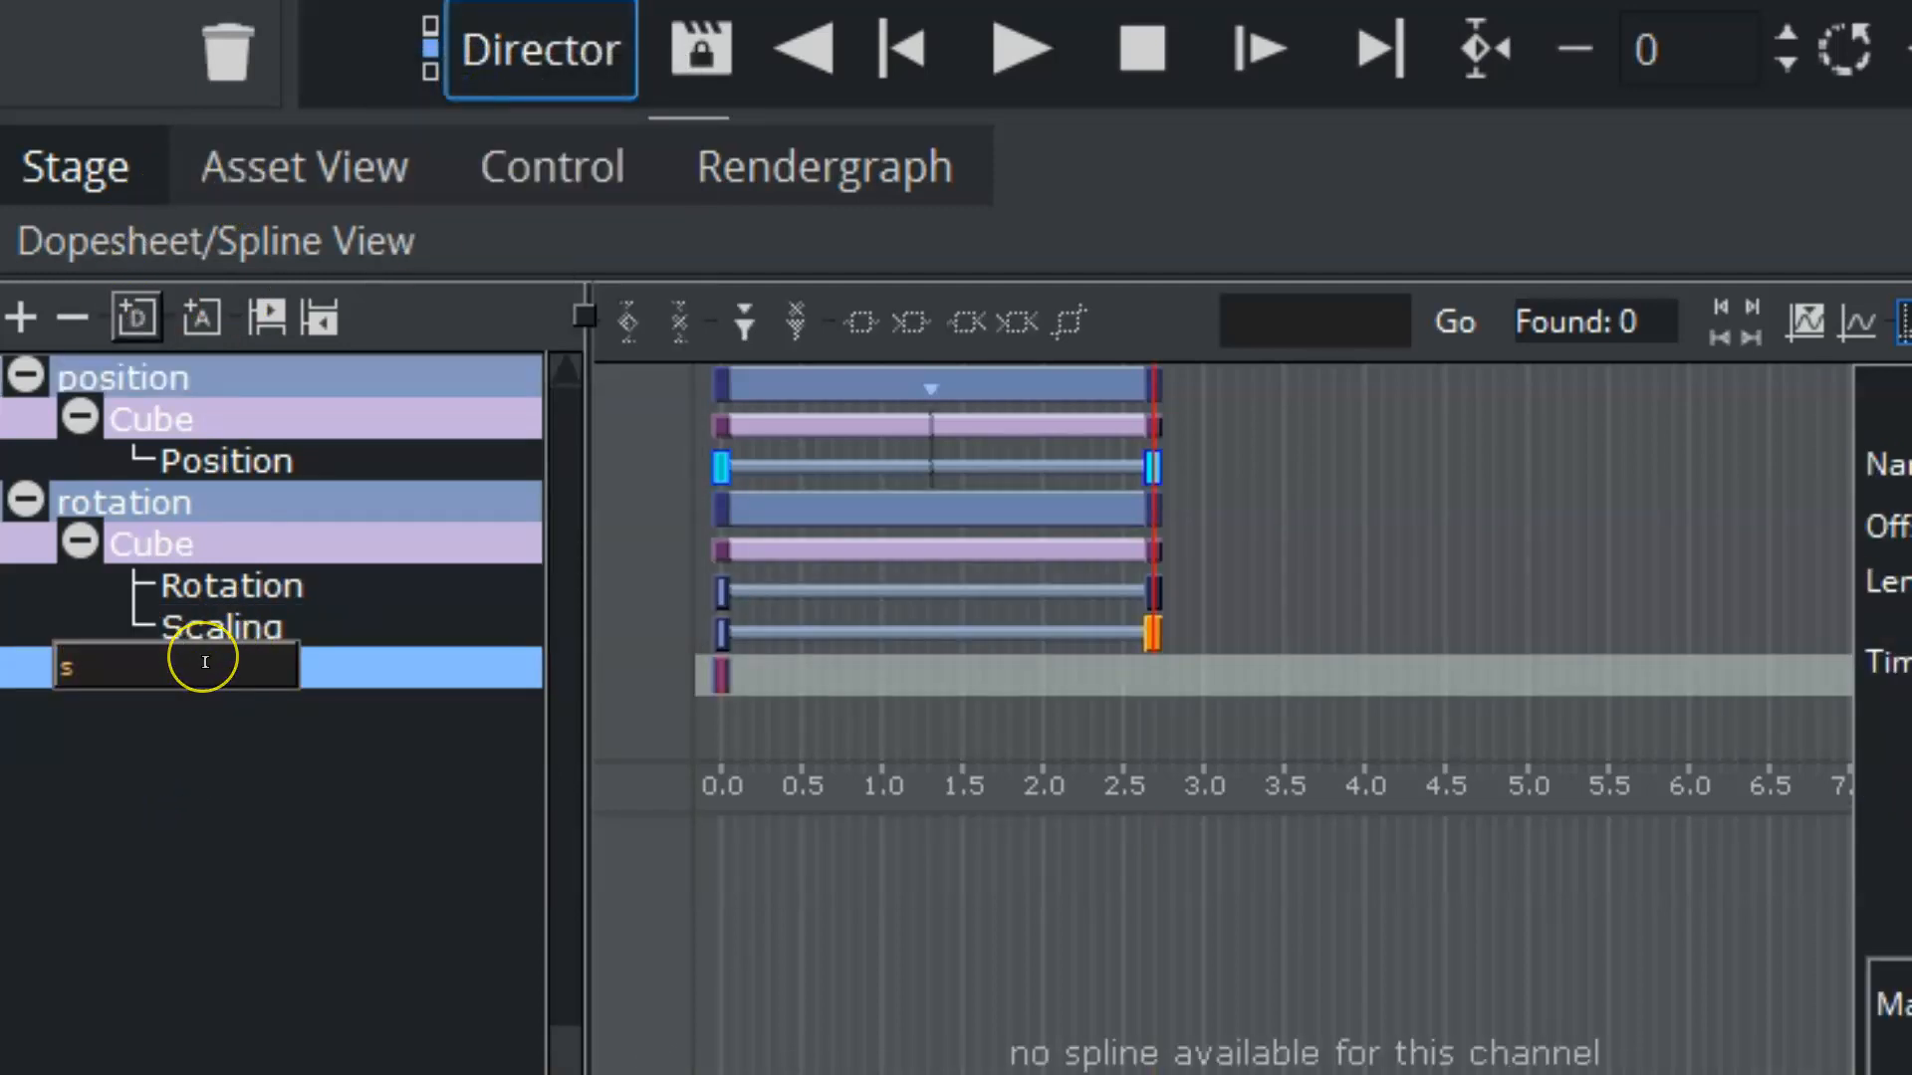
pyautogui.write('caling')
pyautogui.press('Return')
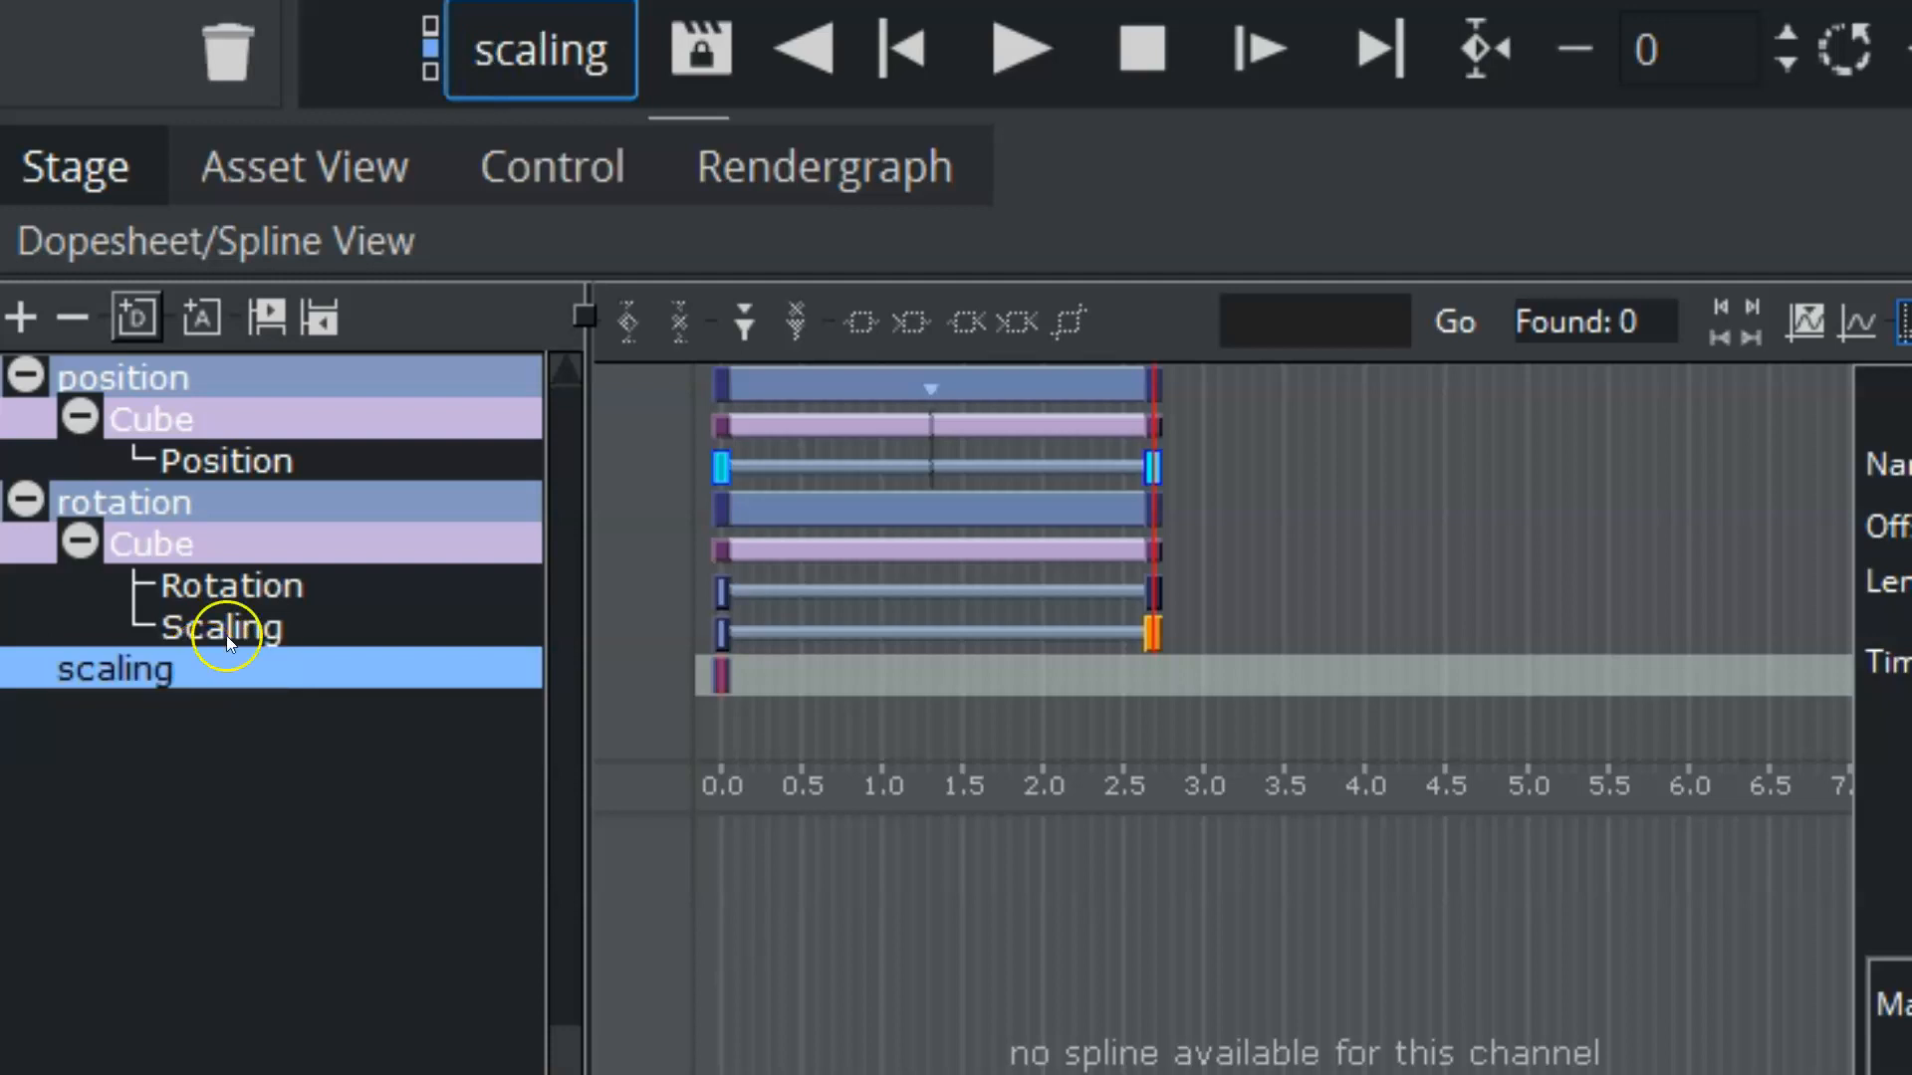
pyautogui.click(303, 659)
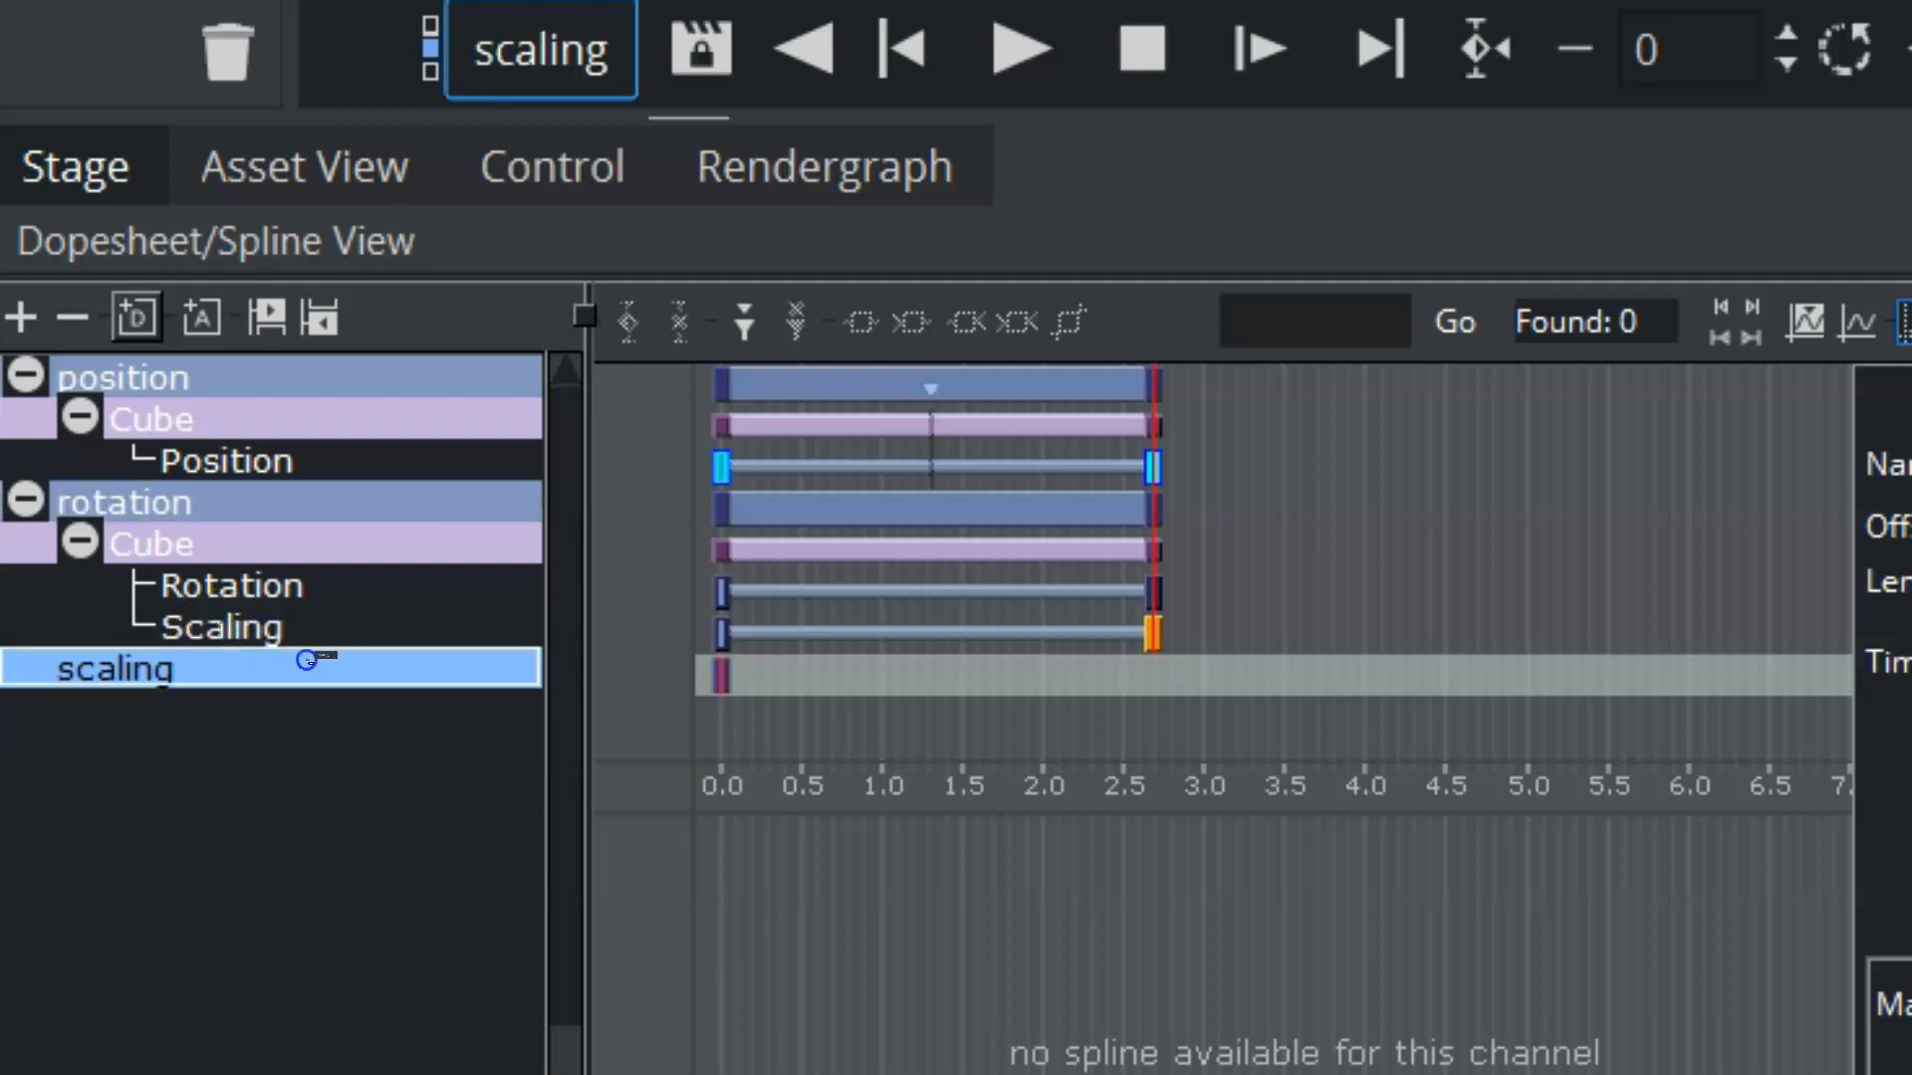
pyautogui.click(237, 625)
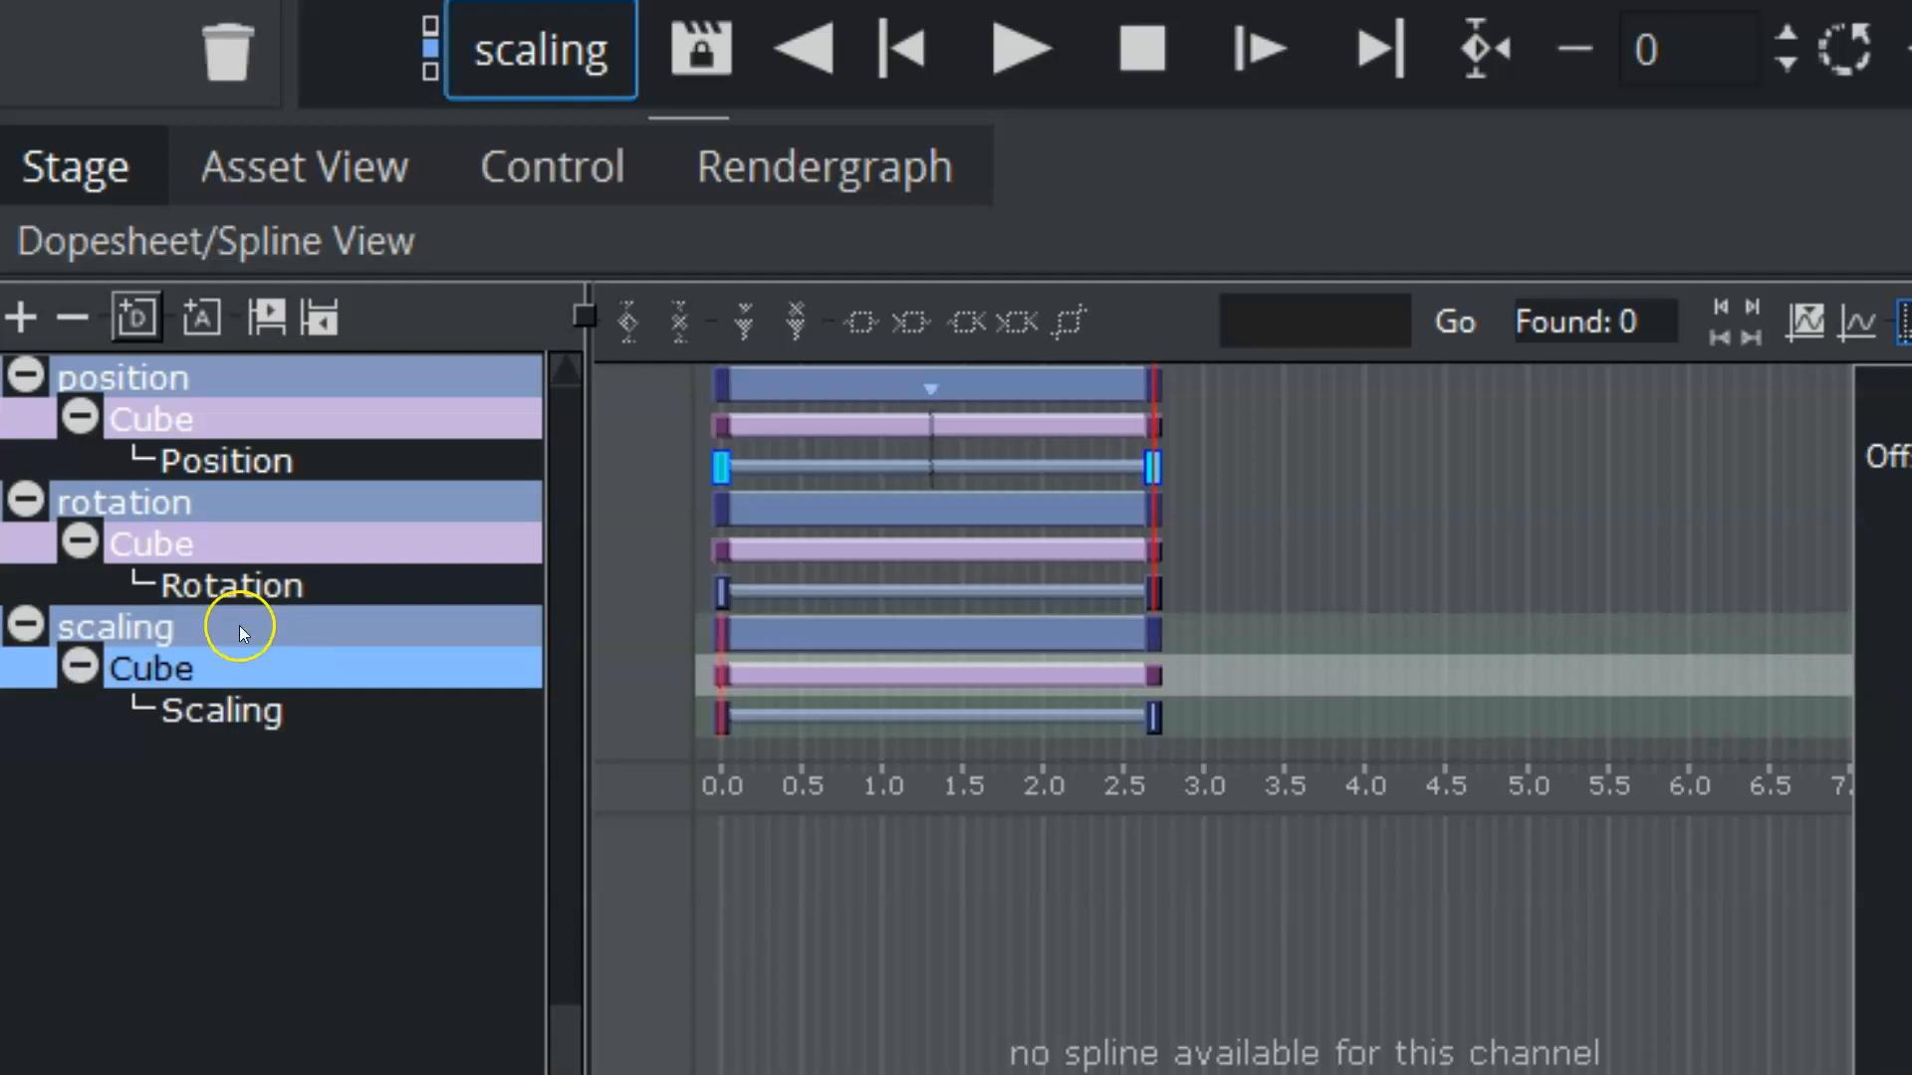
# Step: Nest the scaling director under the position director, then collapse and expand position to check the hierarchy
pyautogui.moveTo(274, 632); pyautogui.dragTo(415, 375)
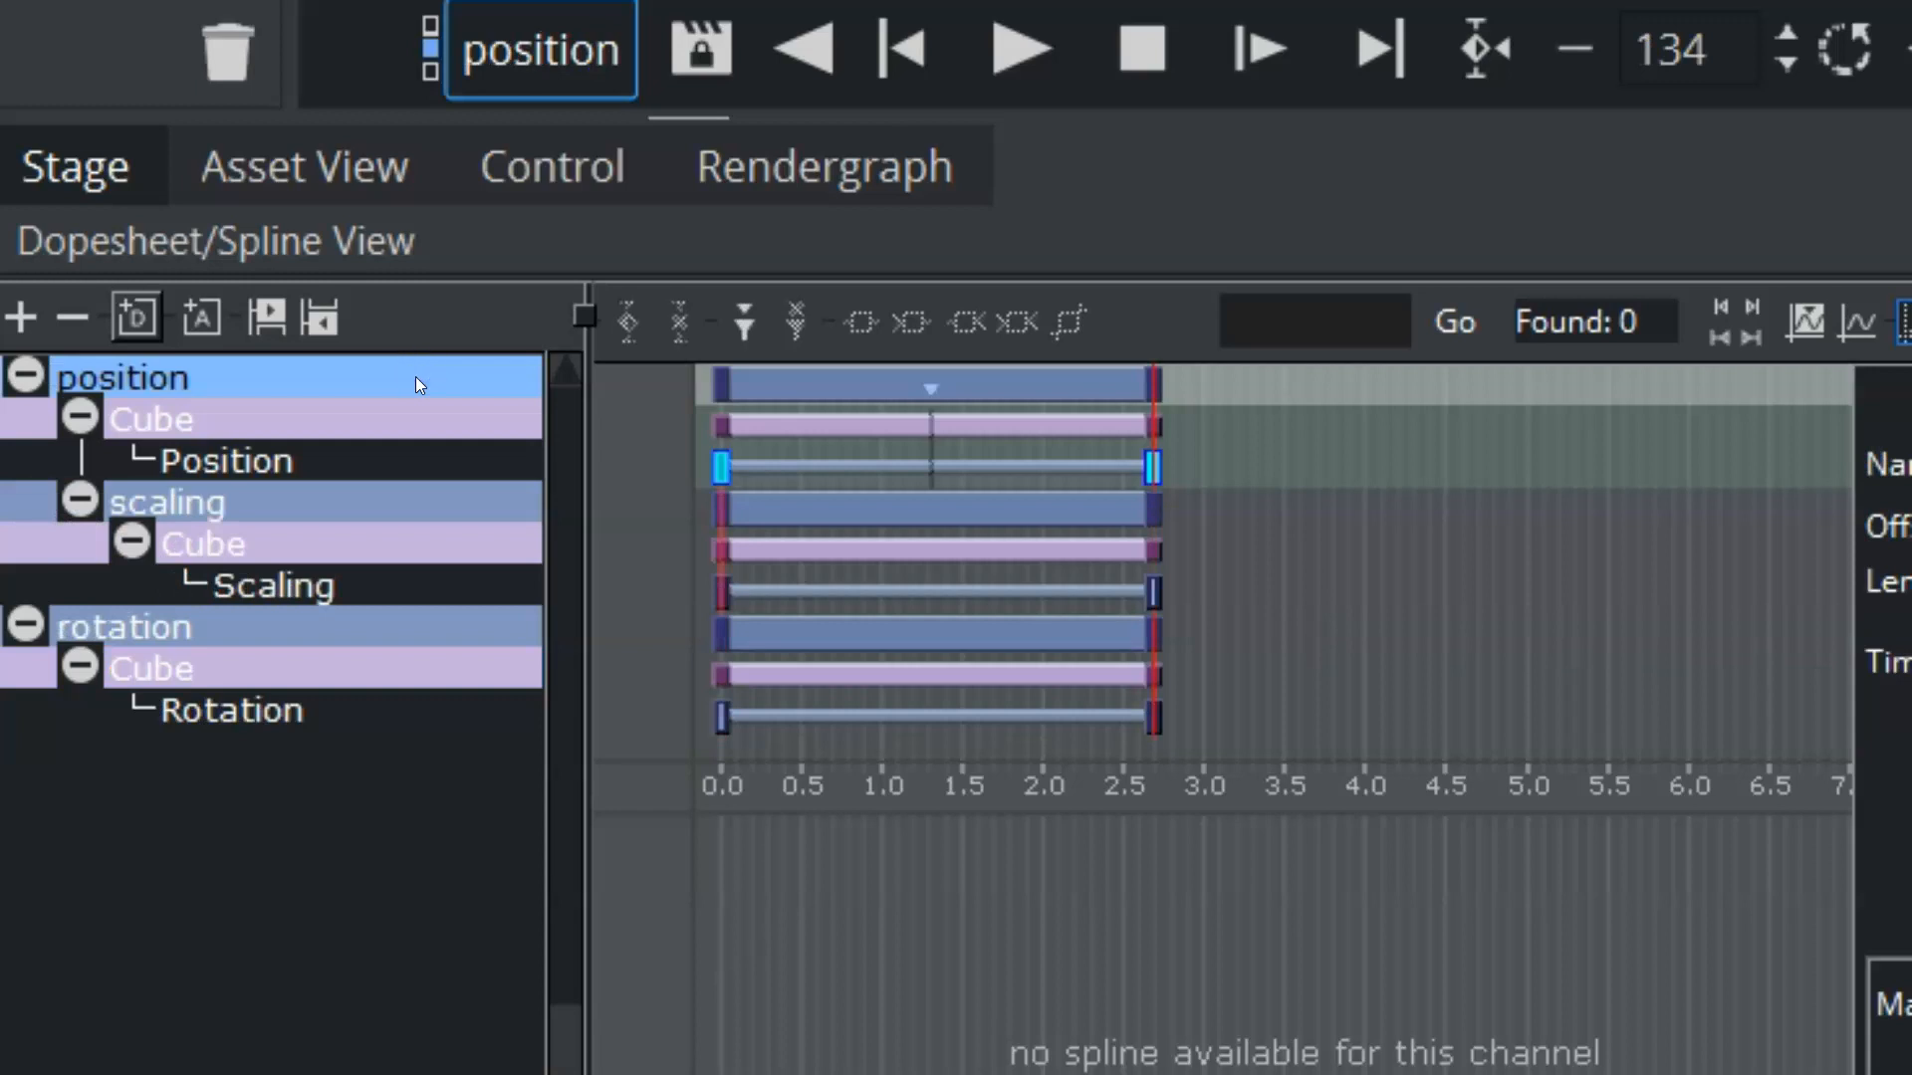
pyautogui.click(25, 375)
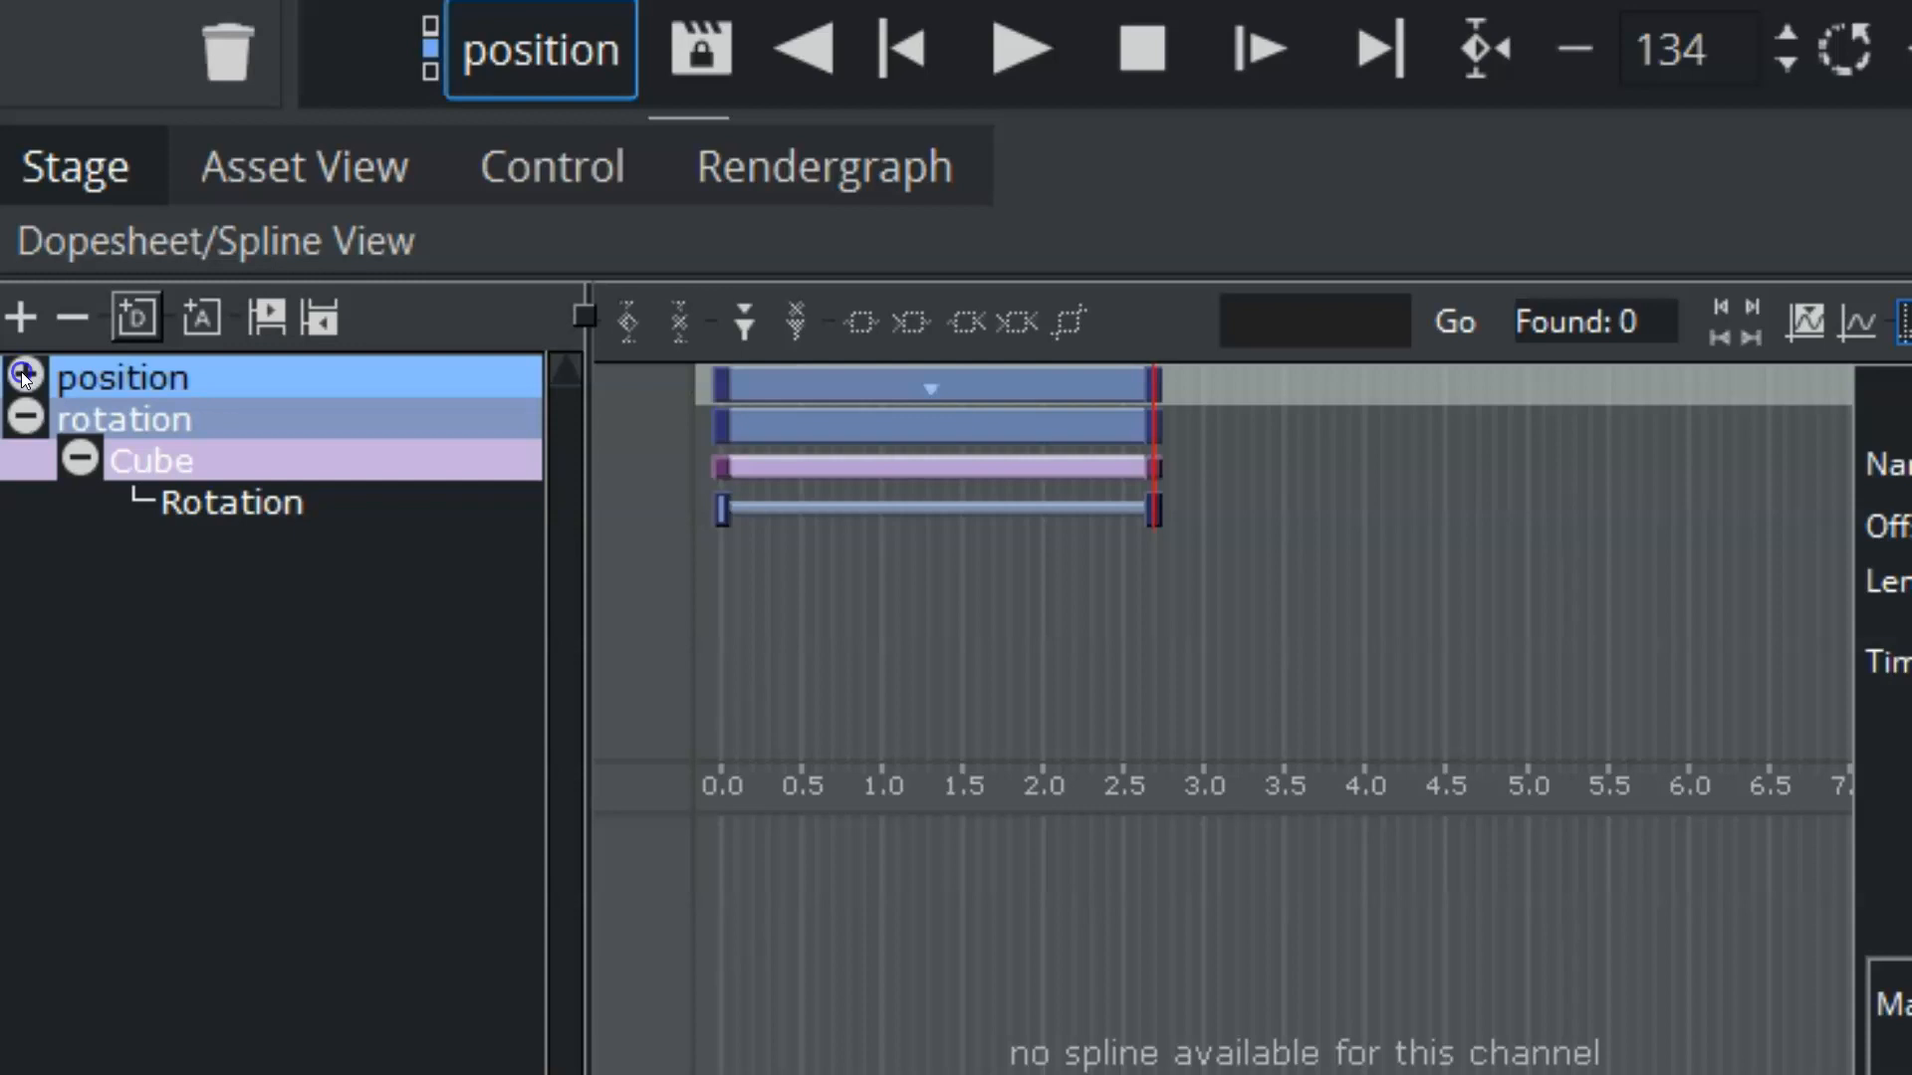
pyautogui.click(25, 375)
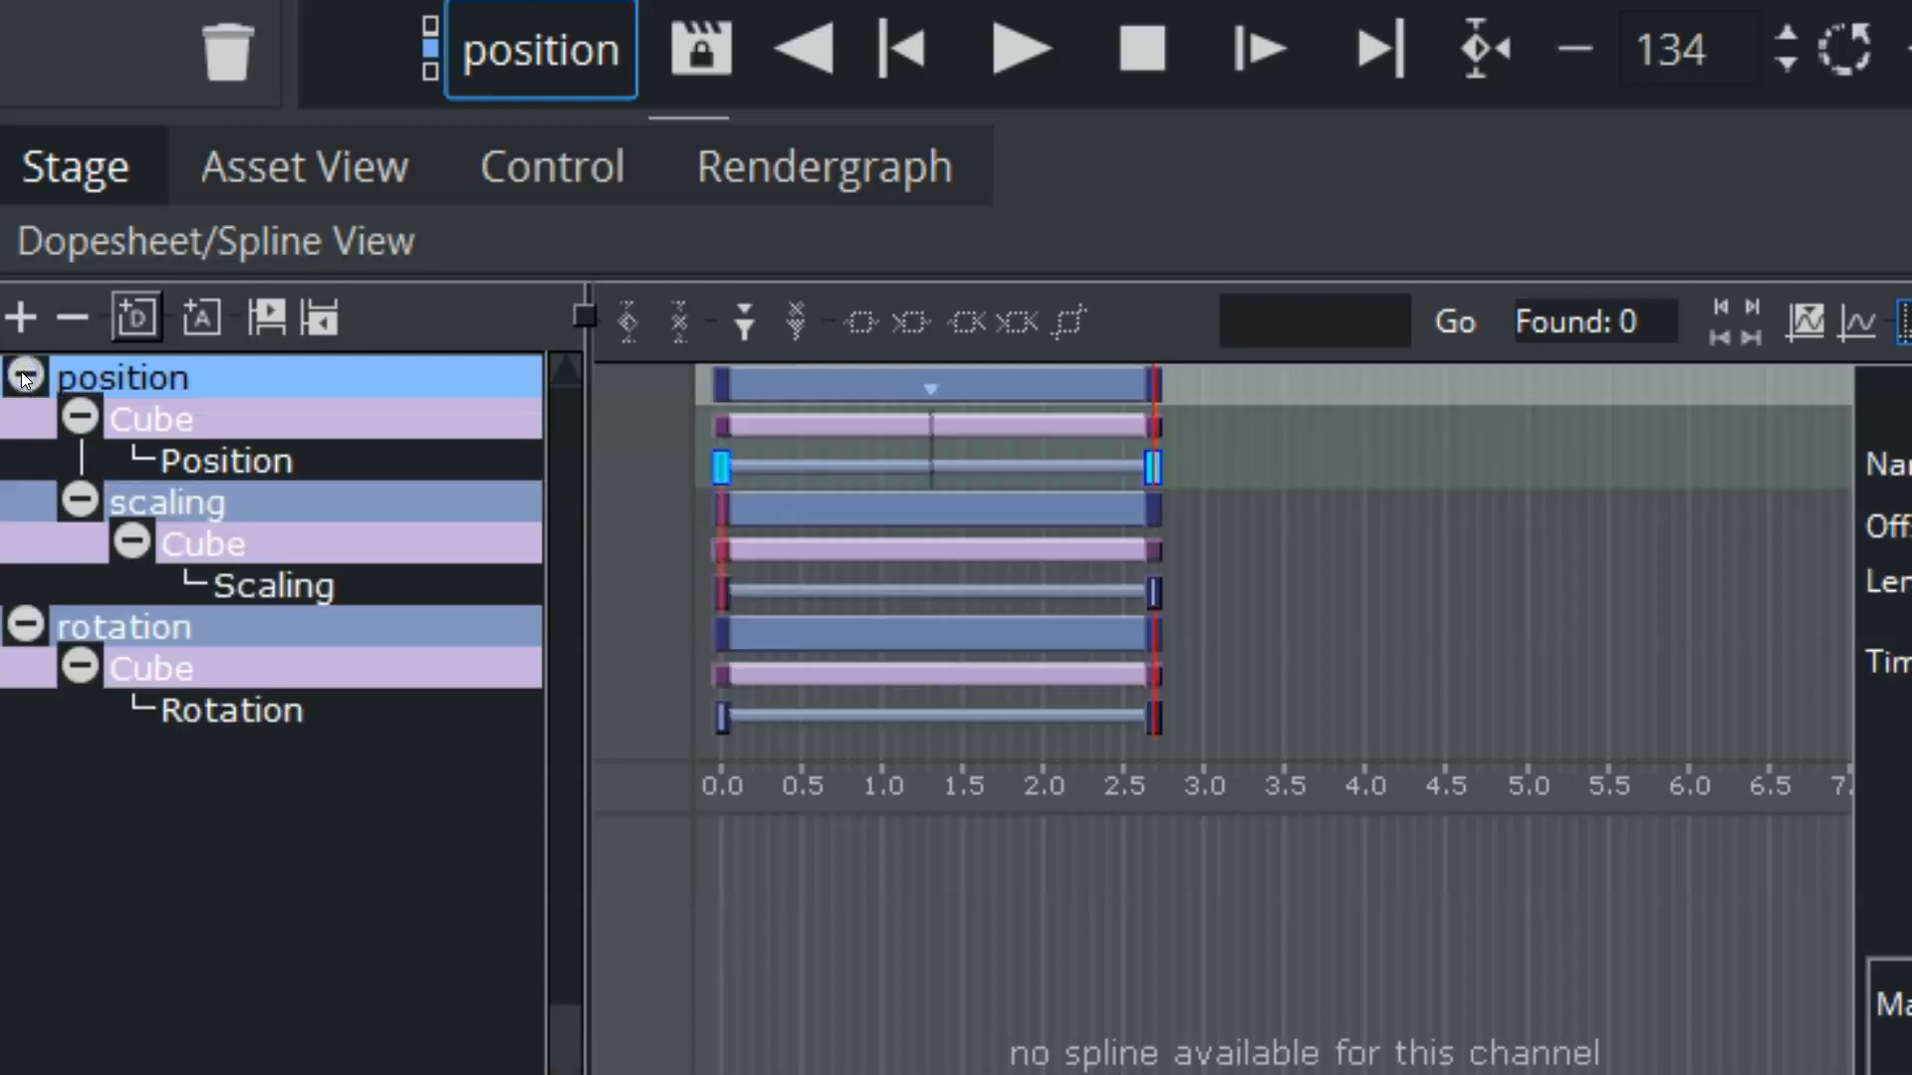
pyautogui.click(161, 503)
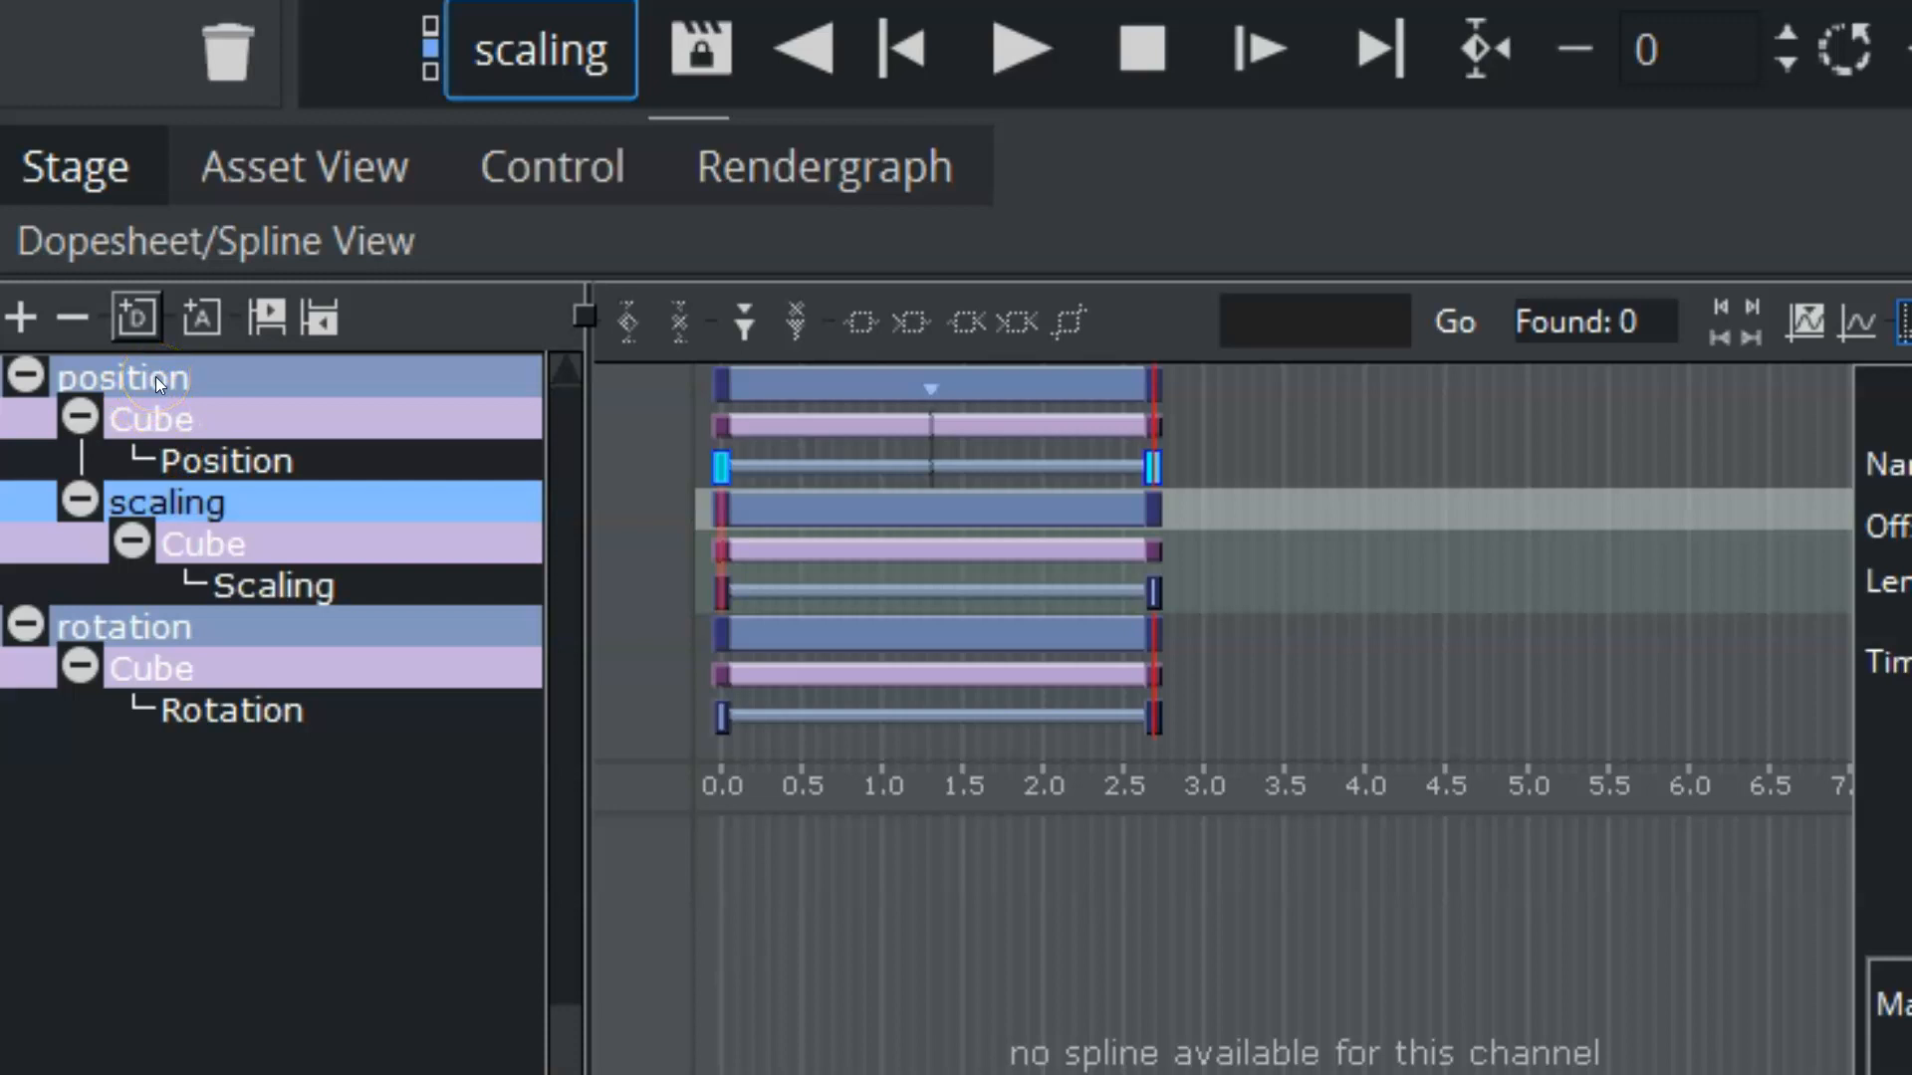
# Step: Select all directors and play the animation from frame 0 to check the effect of the local stop
pyautogui.click(931, 390)
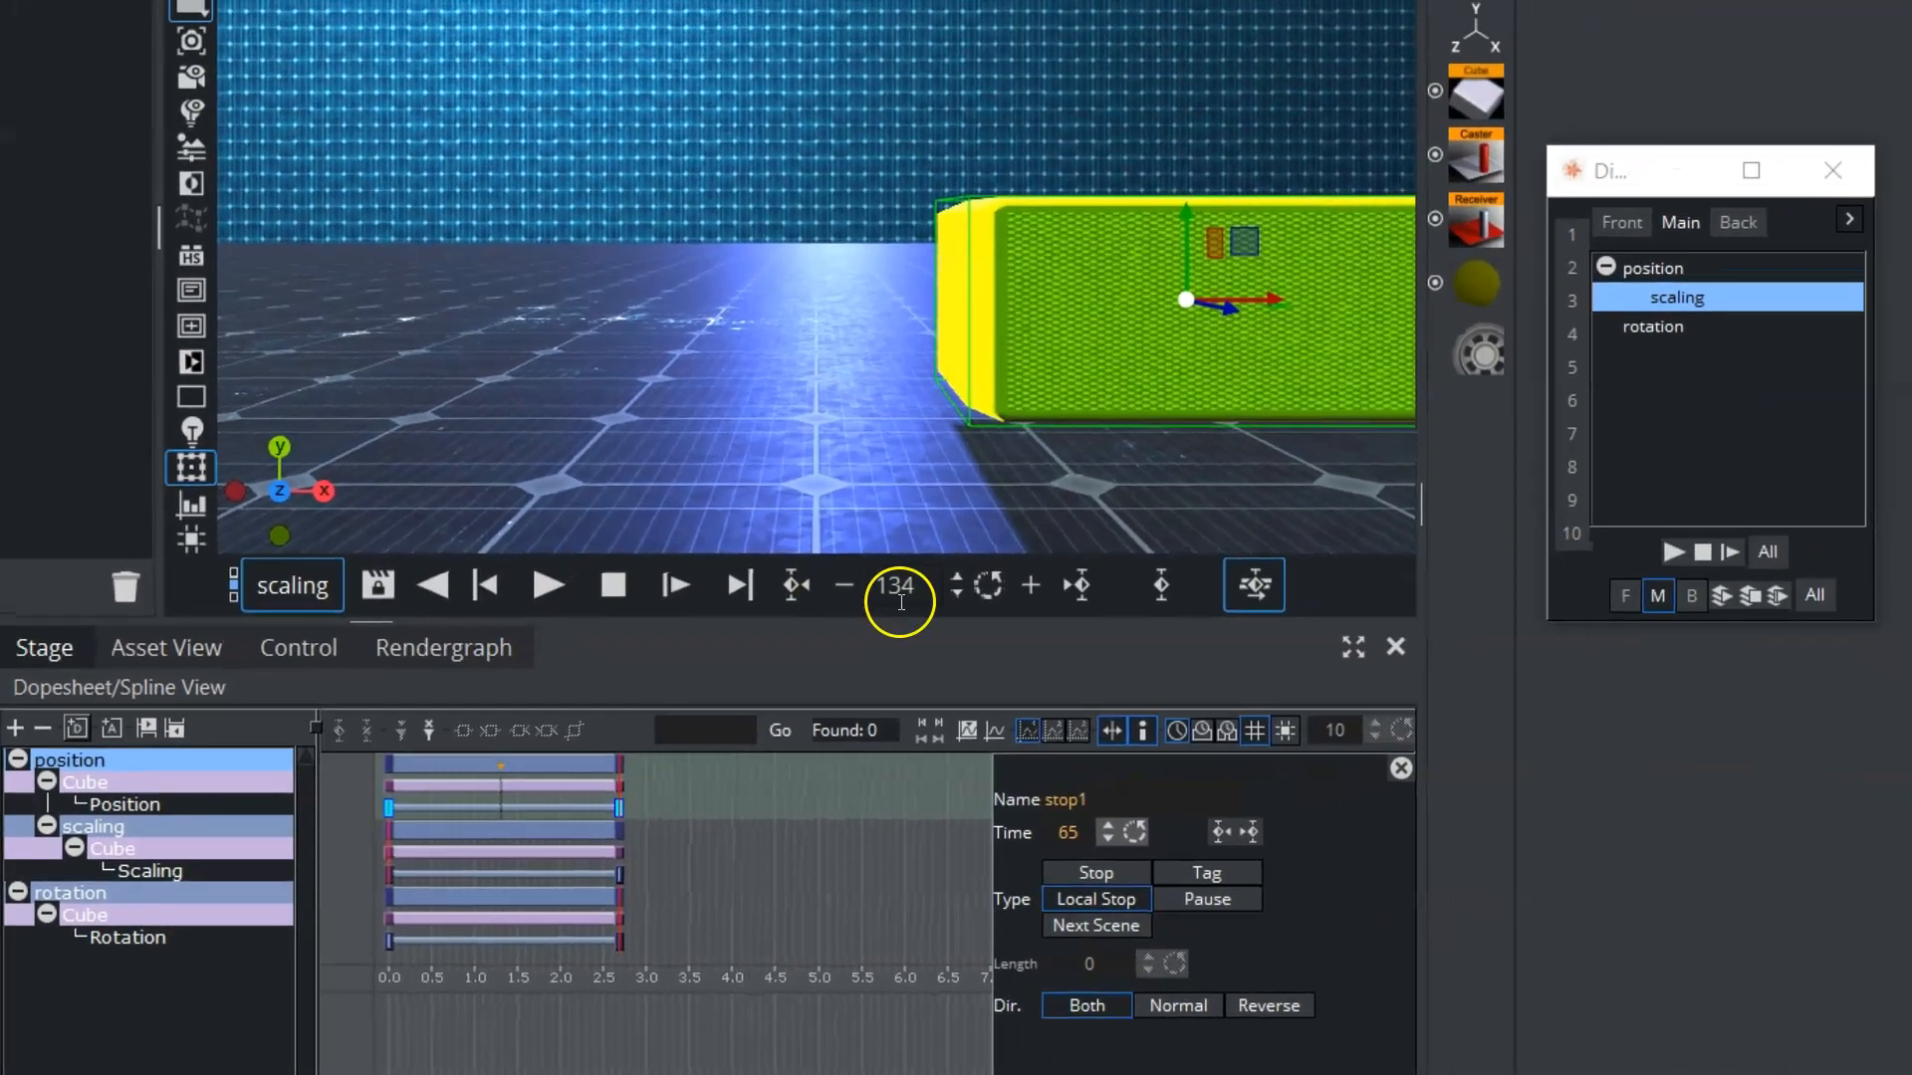
pyautogui.moveTo(900, 601); pyautogui.dragTo(2, 581)
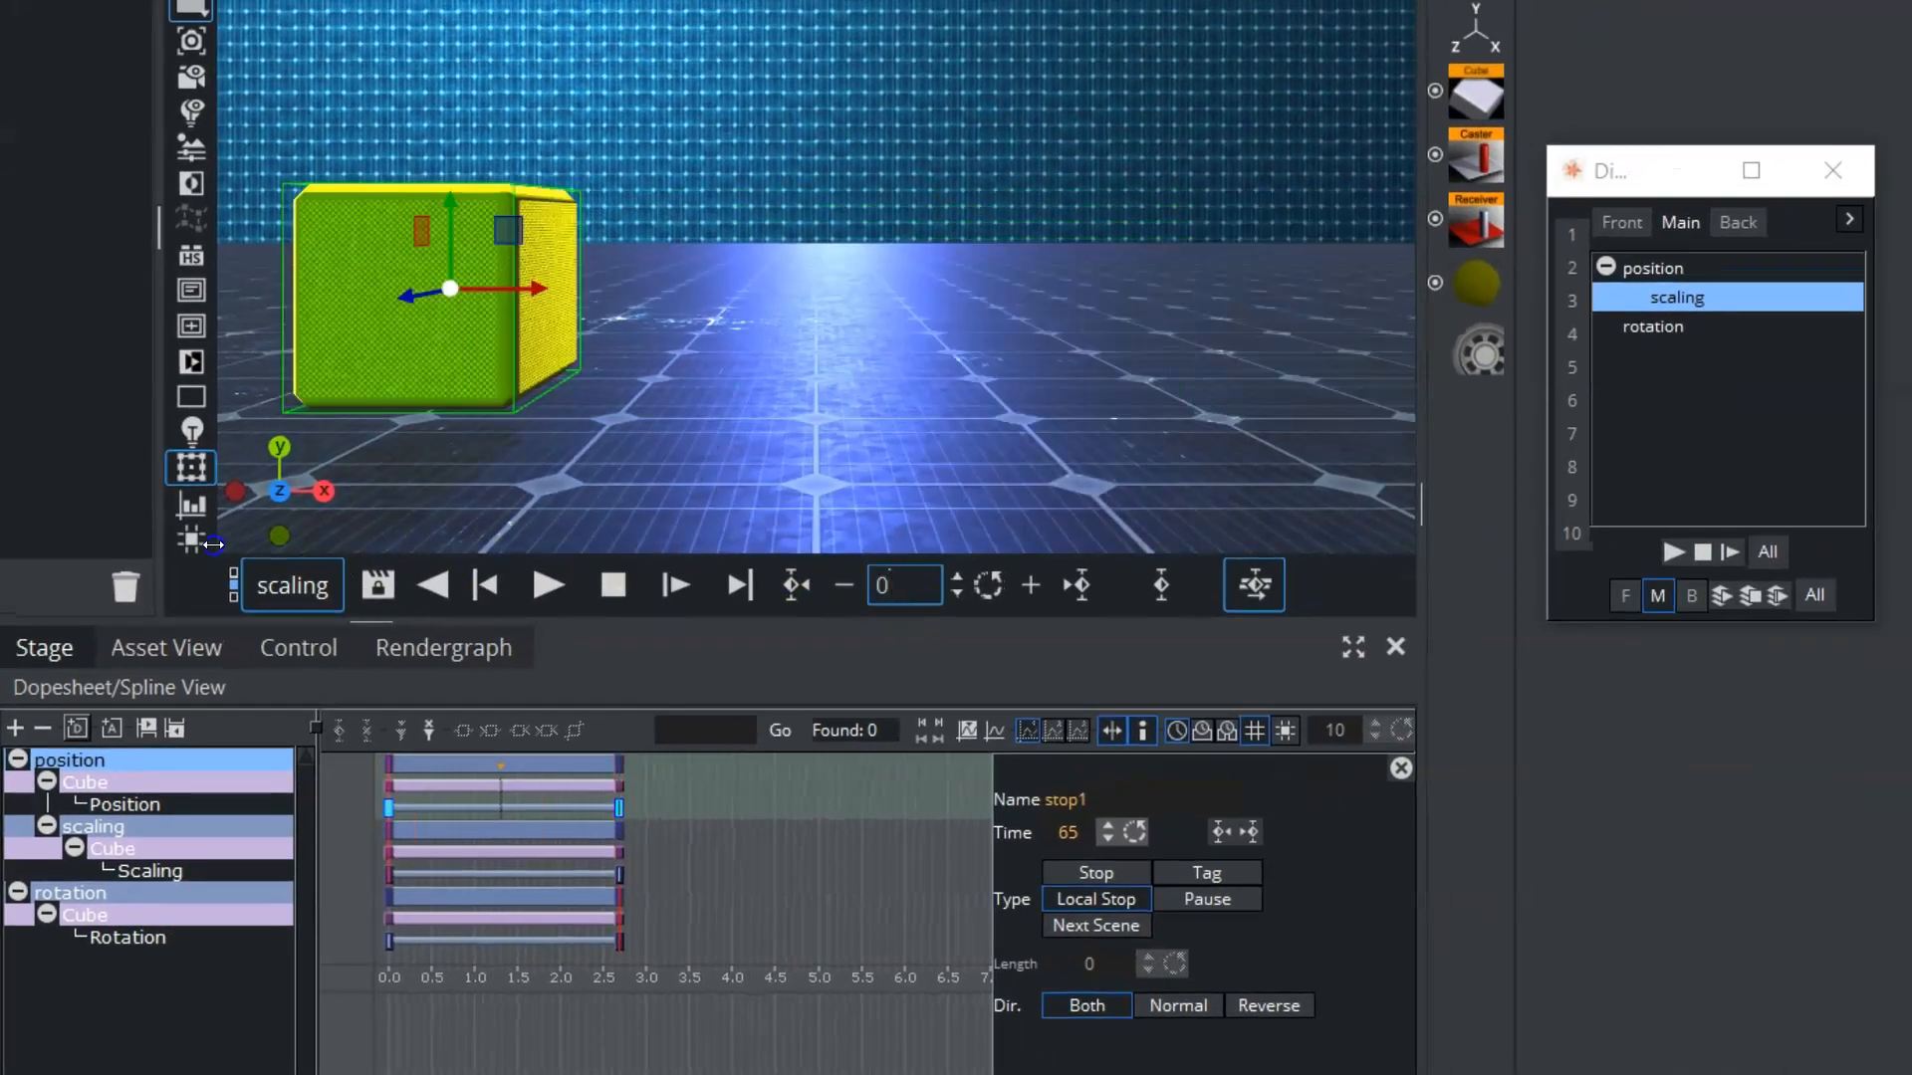
pyautogui.click(1767, 551)
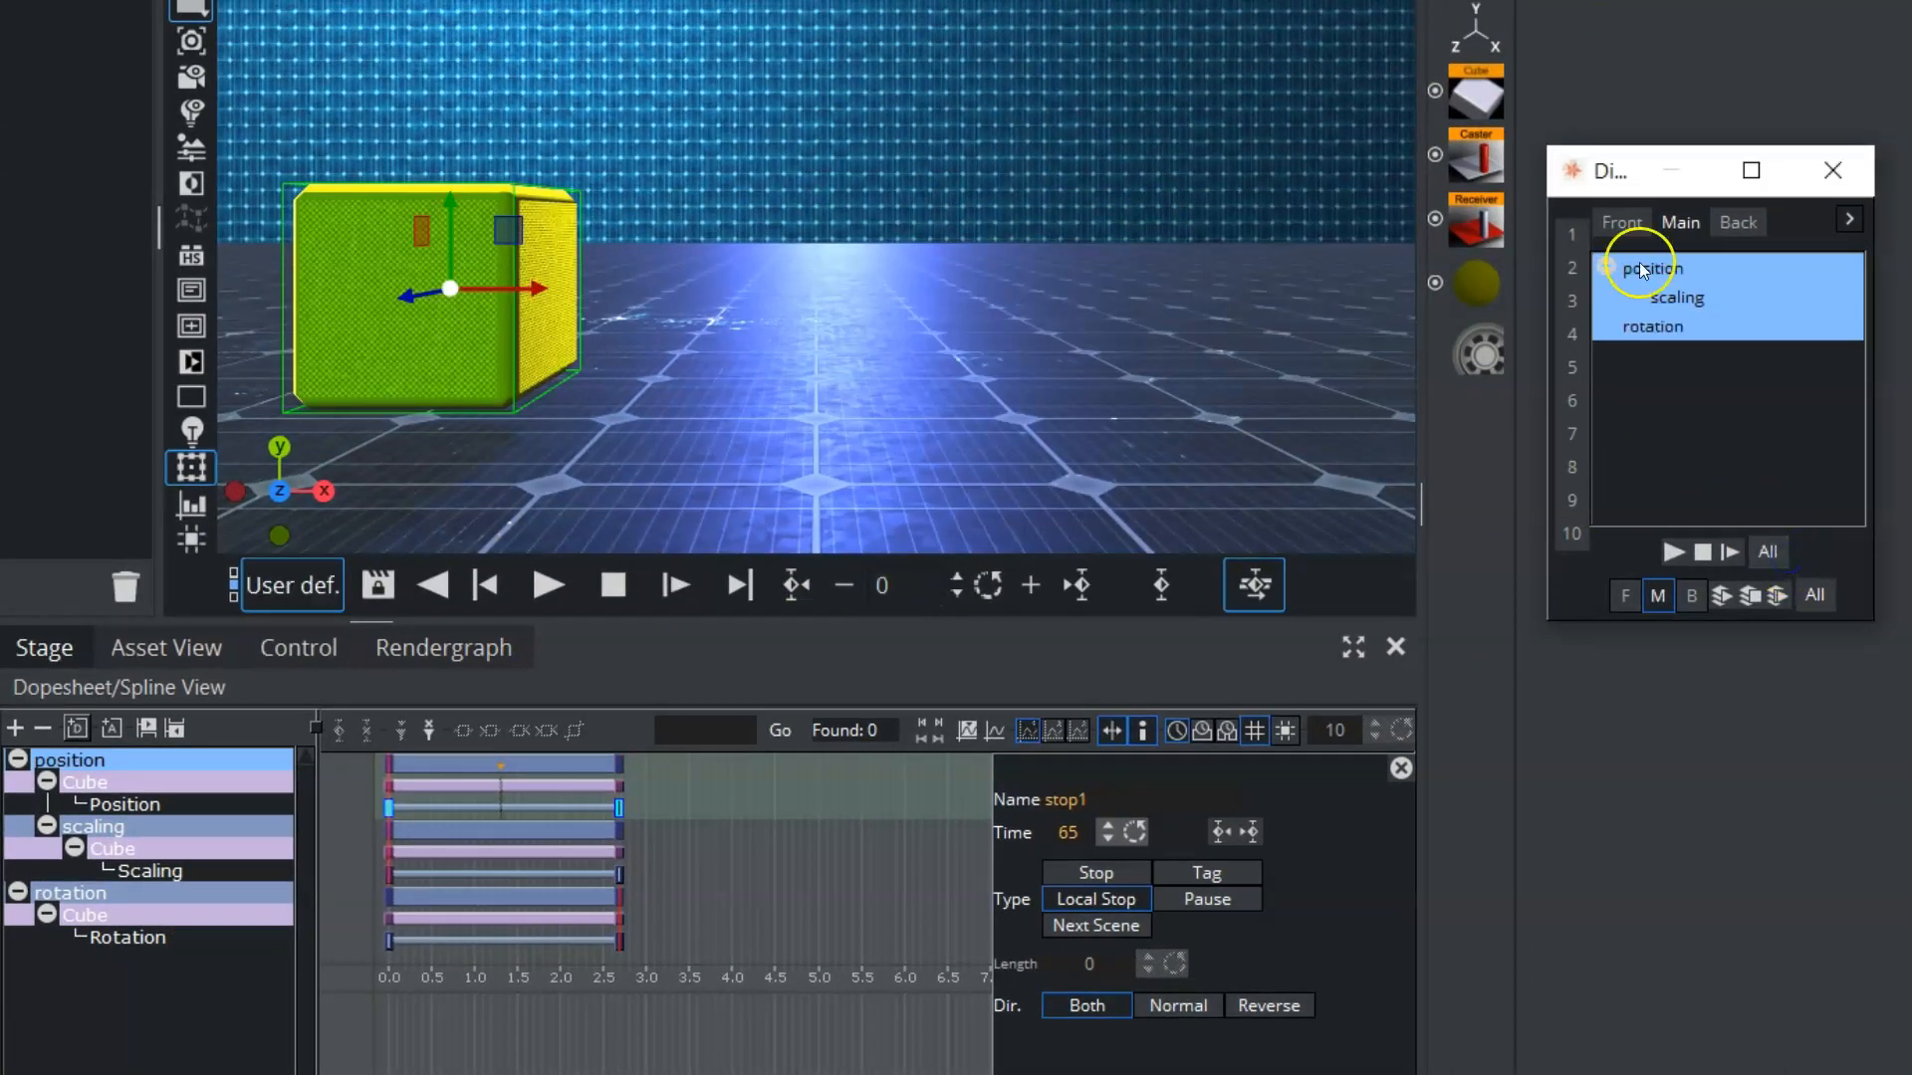
pyautogui.click(1674, 552)
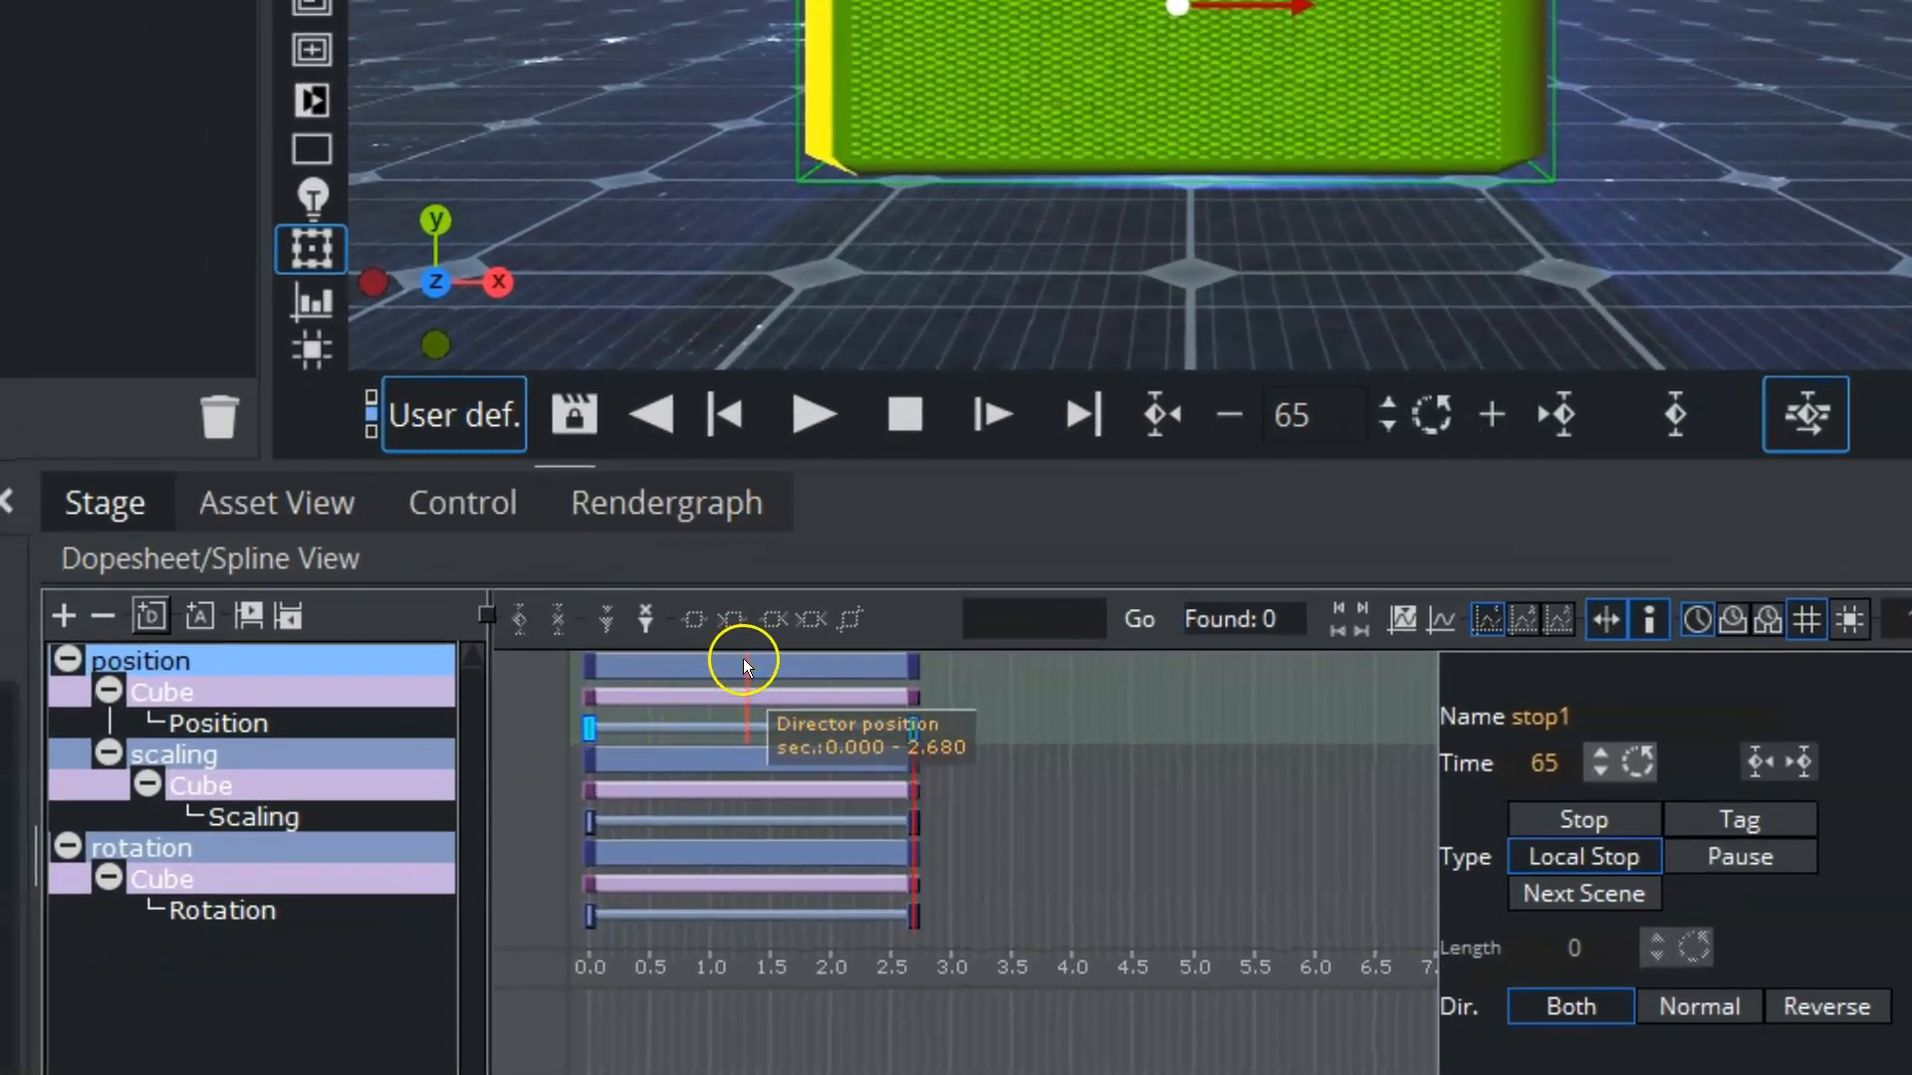
# Step: Change the type of the position director's stop point to Stop and move the timeline to frame 183
pyautogui.click(743, 659)
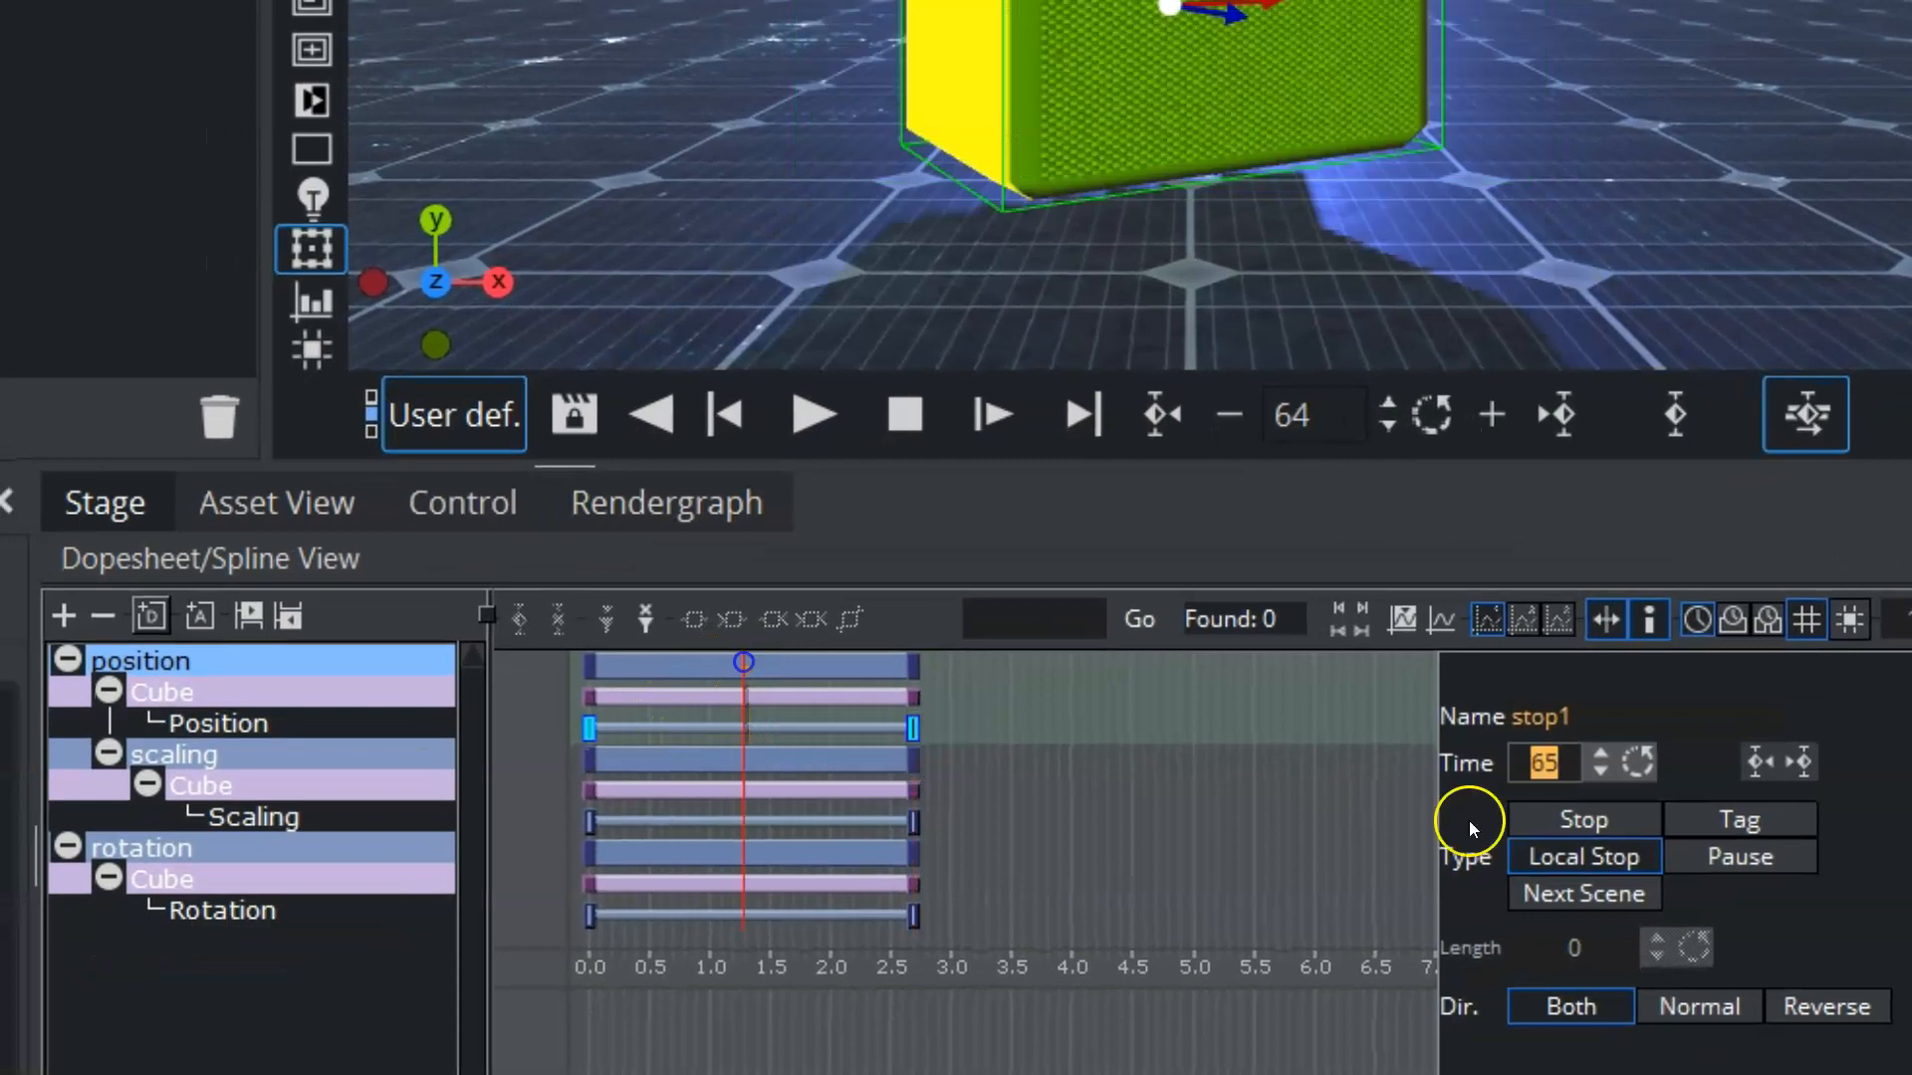
pyautogui.click(1613, 817)
pyautogui.click(1029, 755)
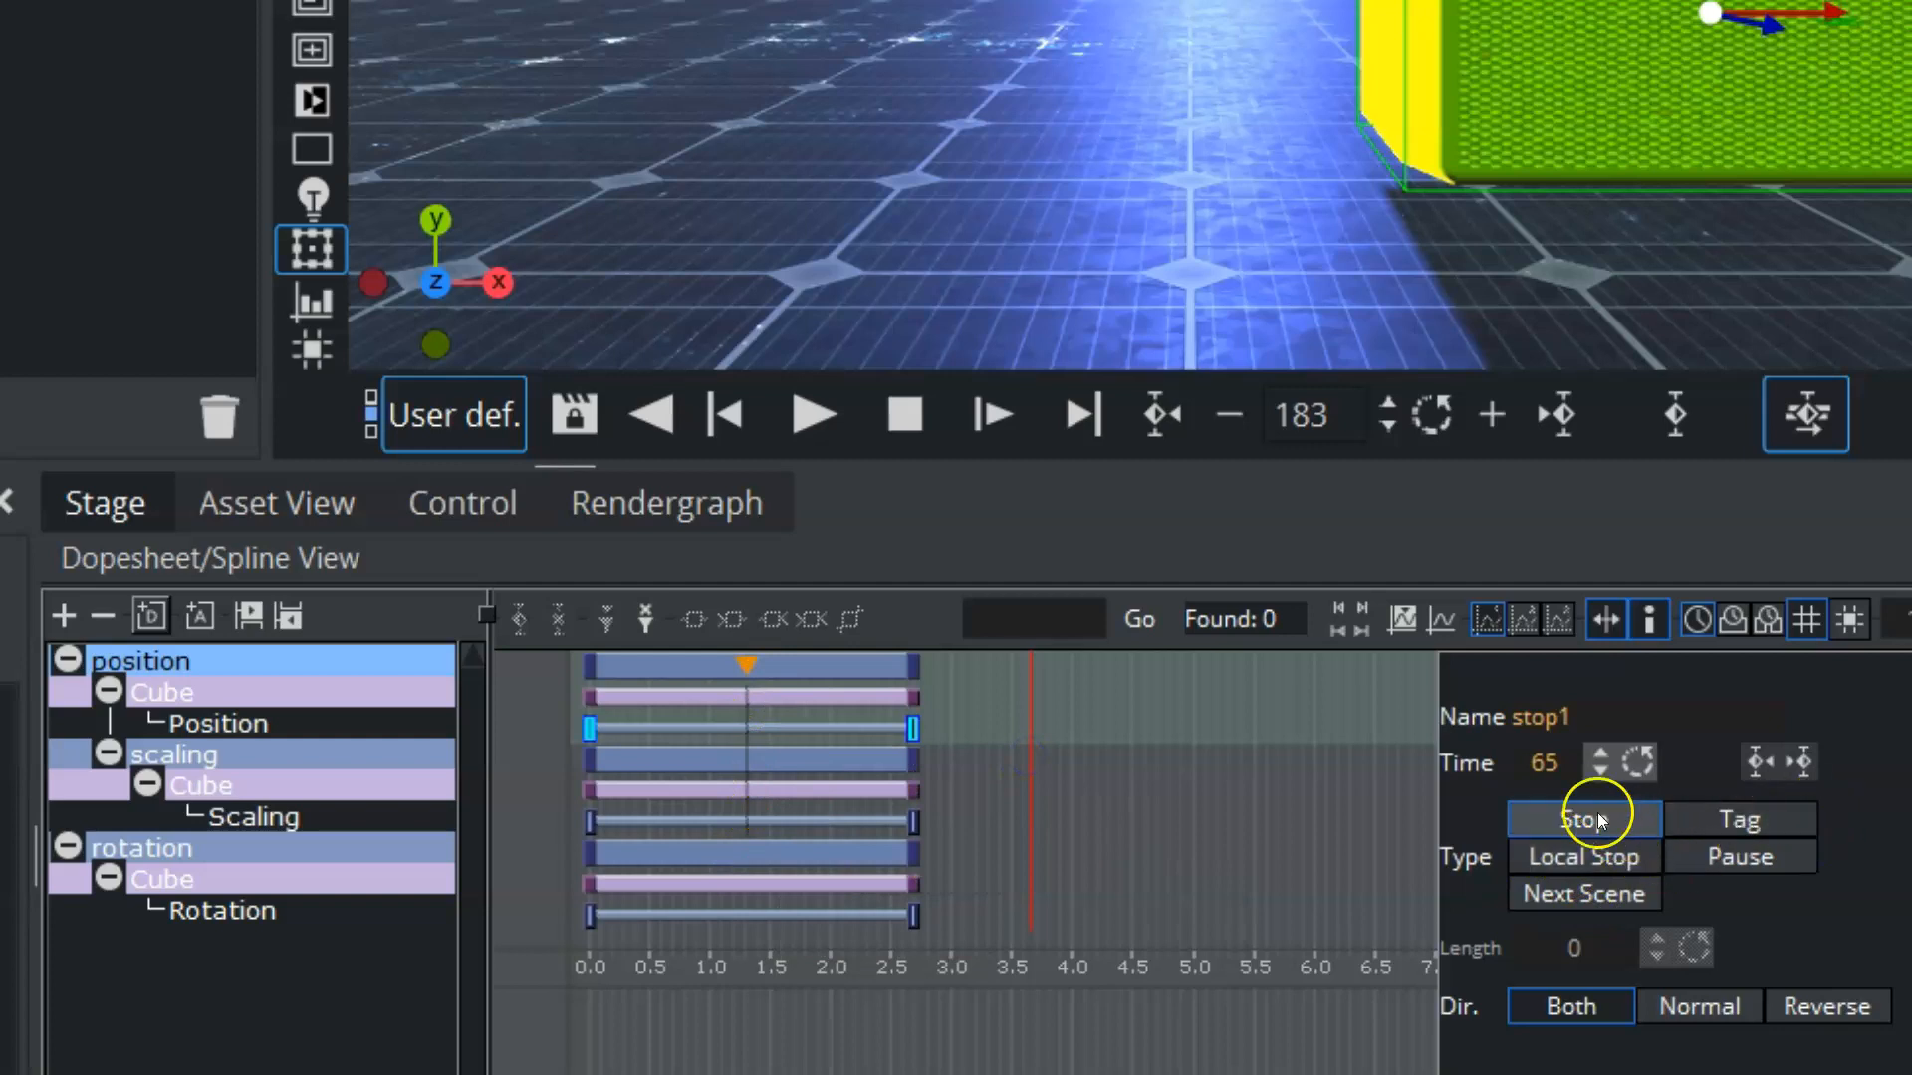
# Step: Set the stop point's type to Pause with a length of 59
pyautogui.moveTo(733, 659)
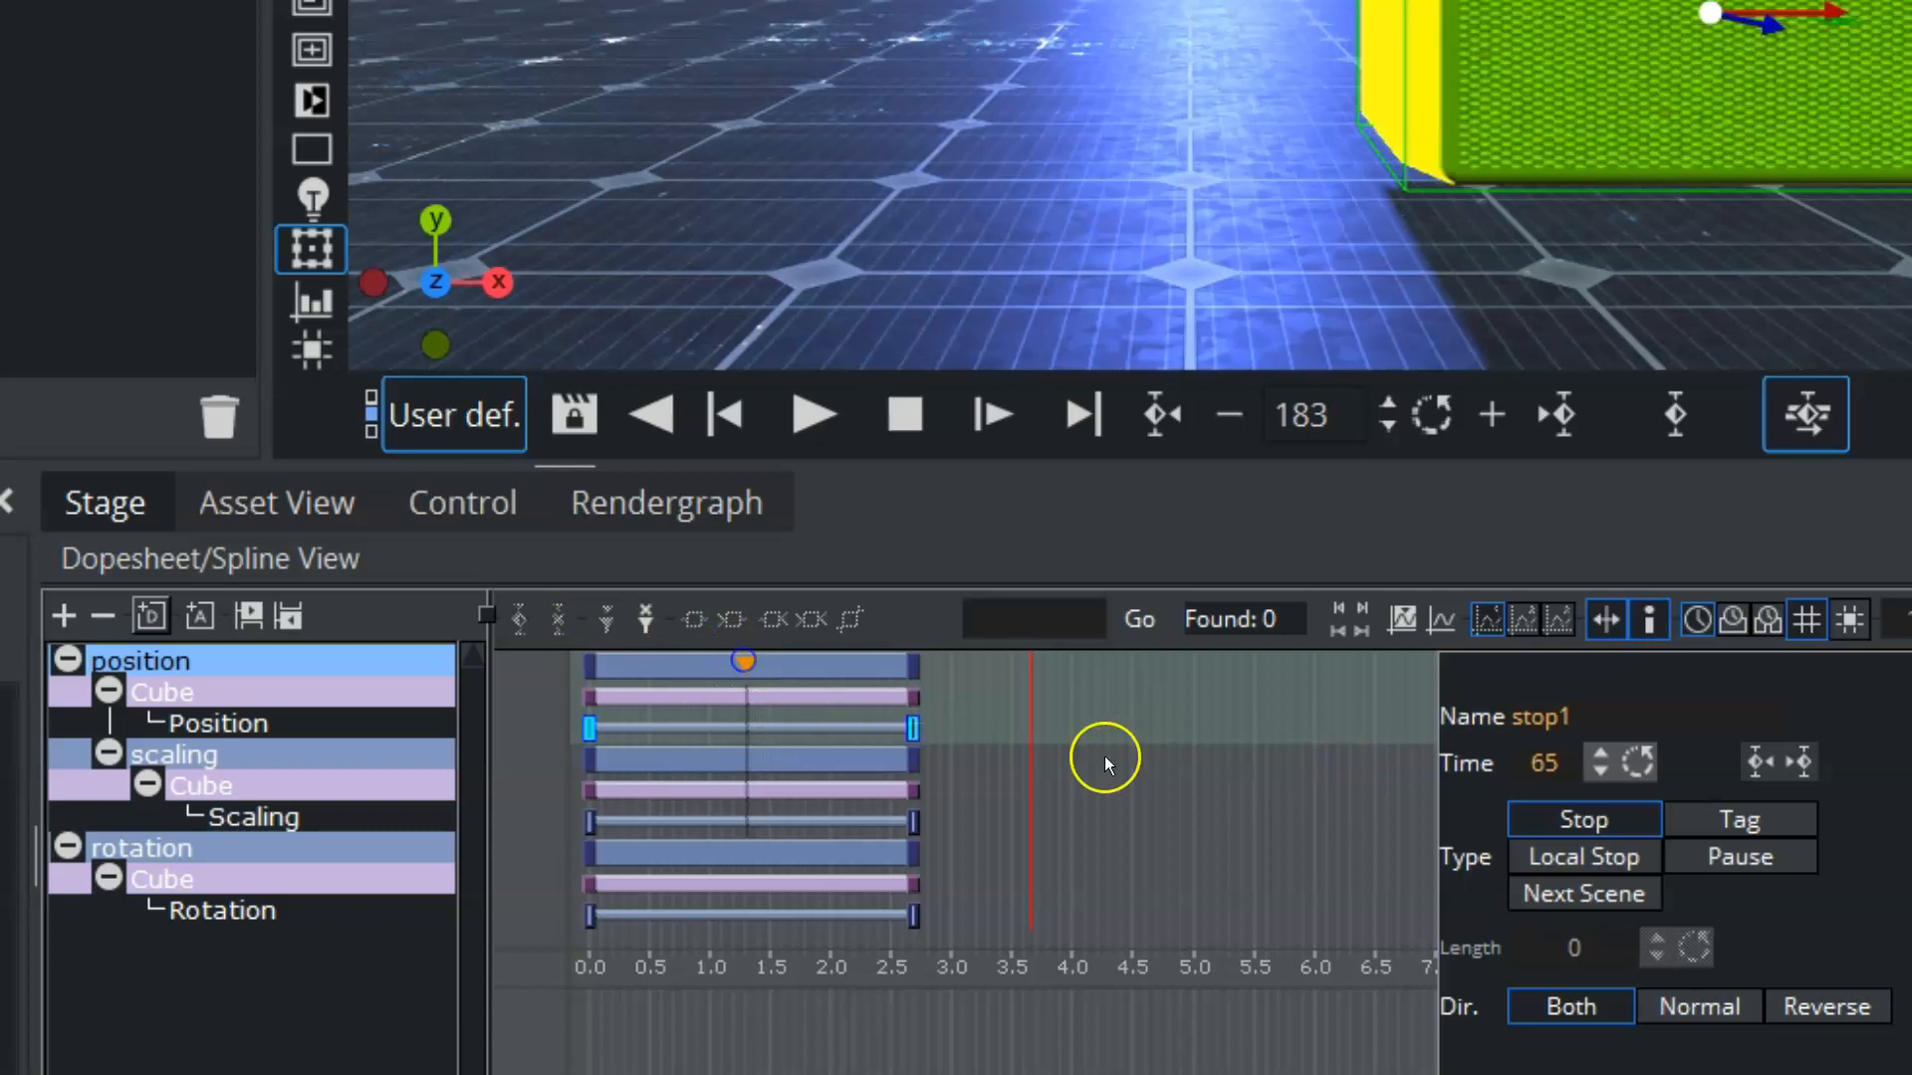
pyautogui.click(1711, 862)
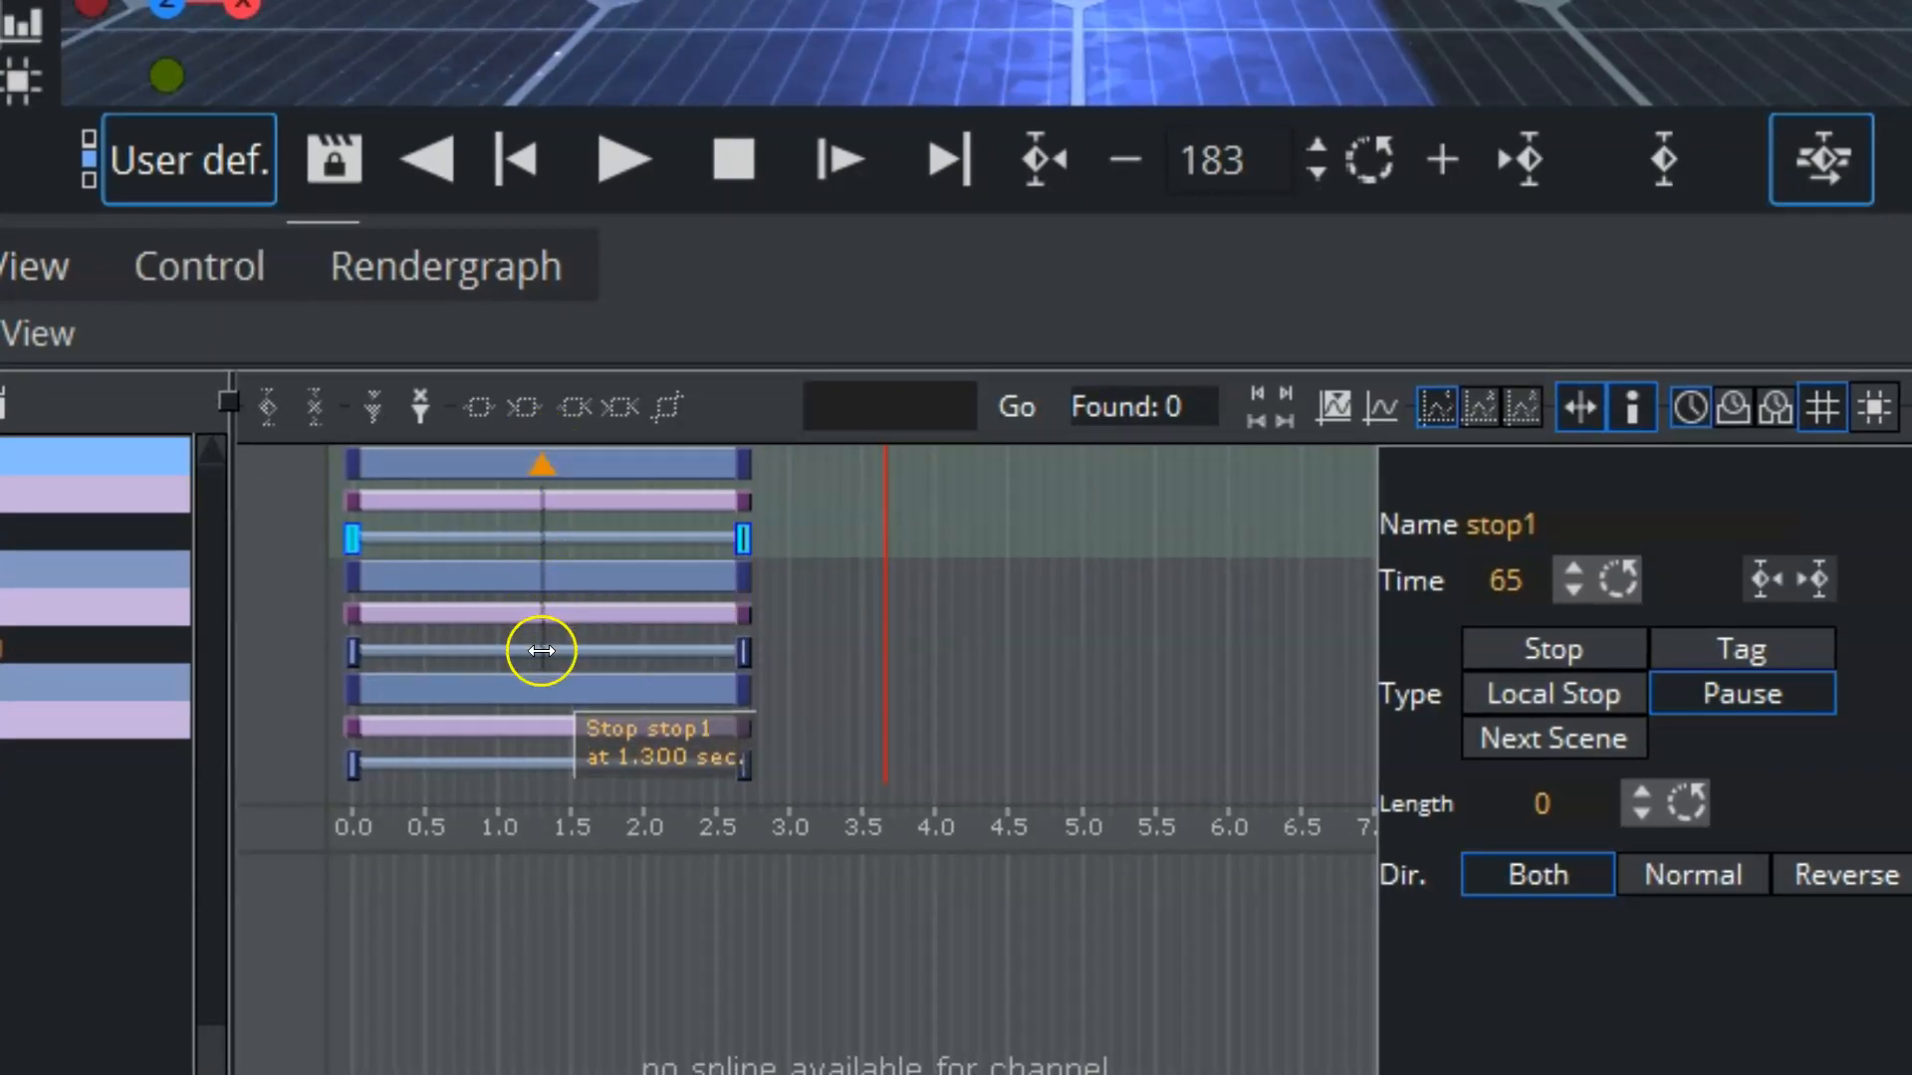
pyautogui.moveTo(1526, 810); pyautogui.dragTo(1661, 799)
pyautogui.click(1501, 810)
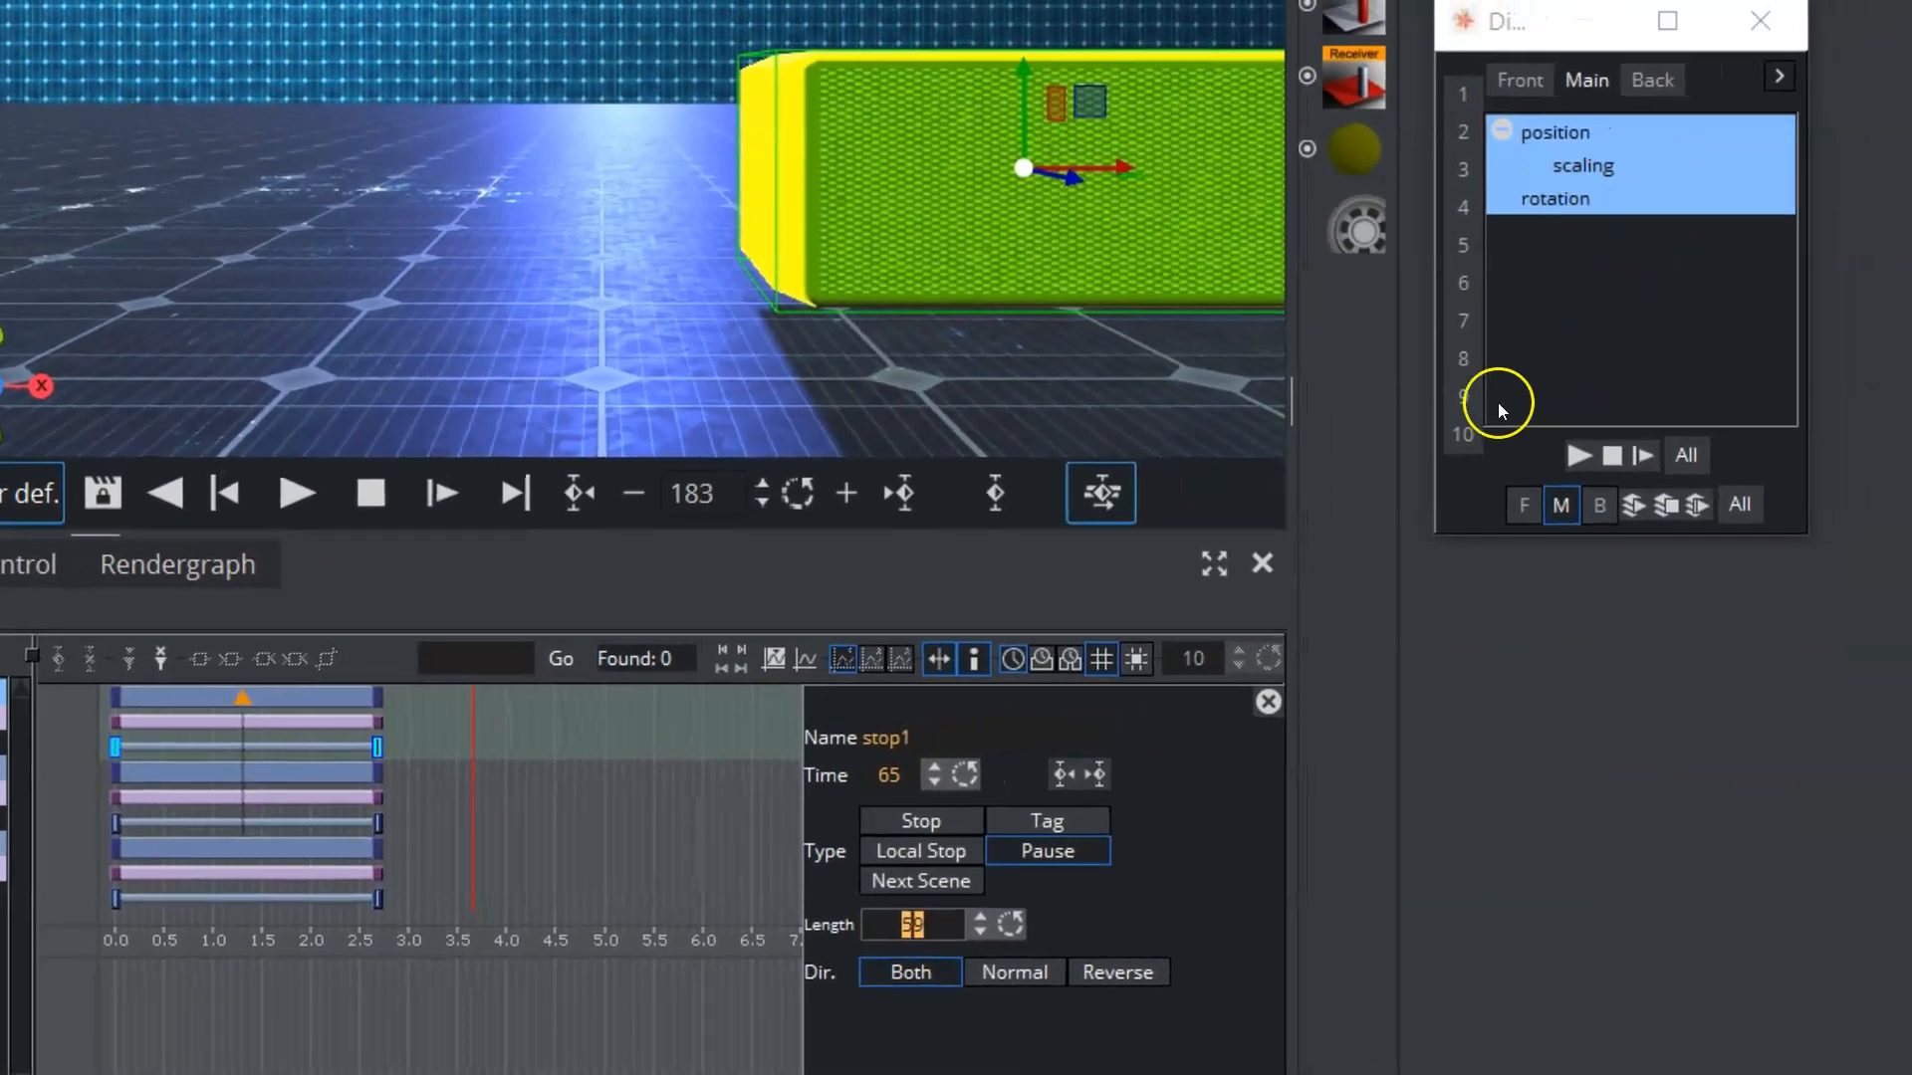
# Step: Rewind all directors to frame 0 and play the animation to check the pause
pyautogui.click(877, 517)
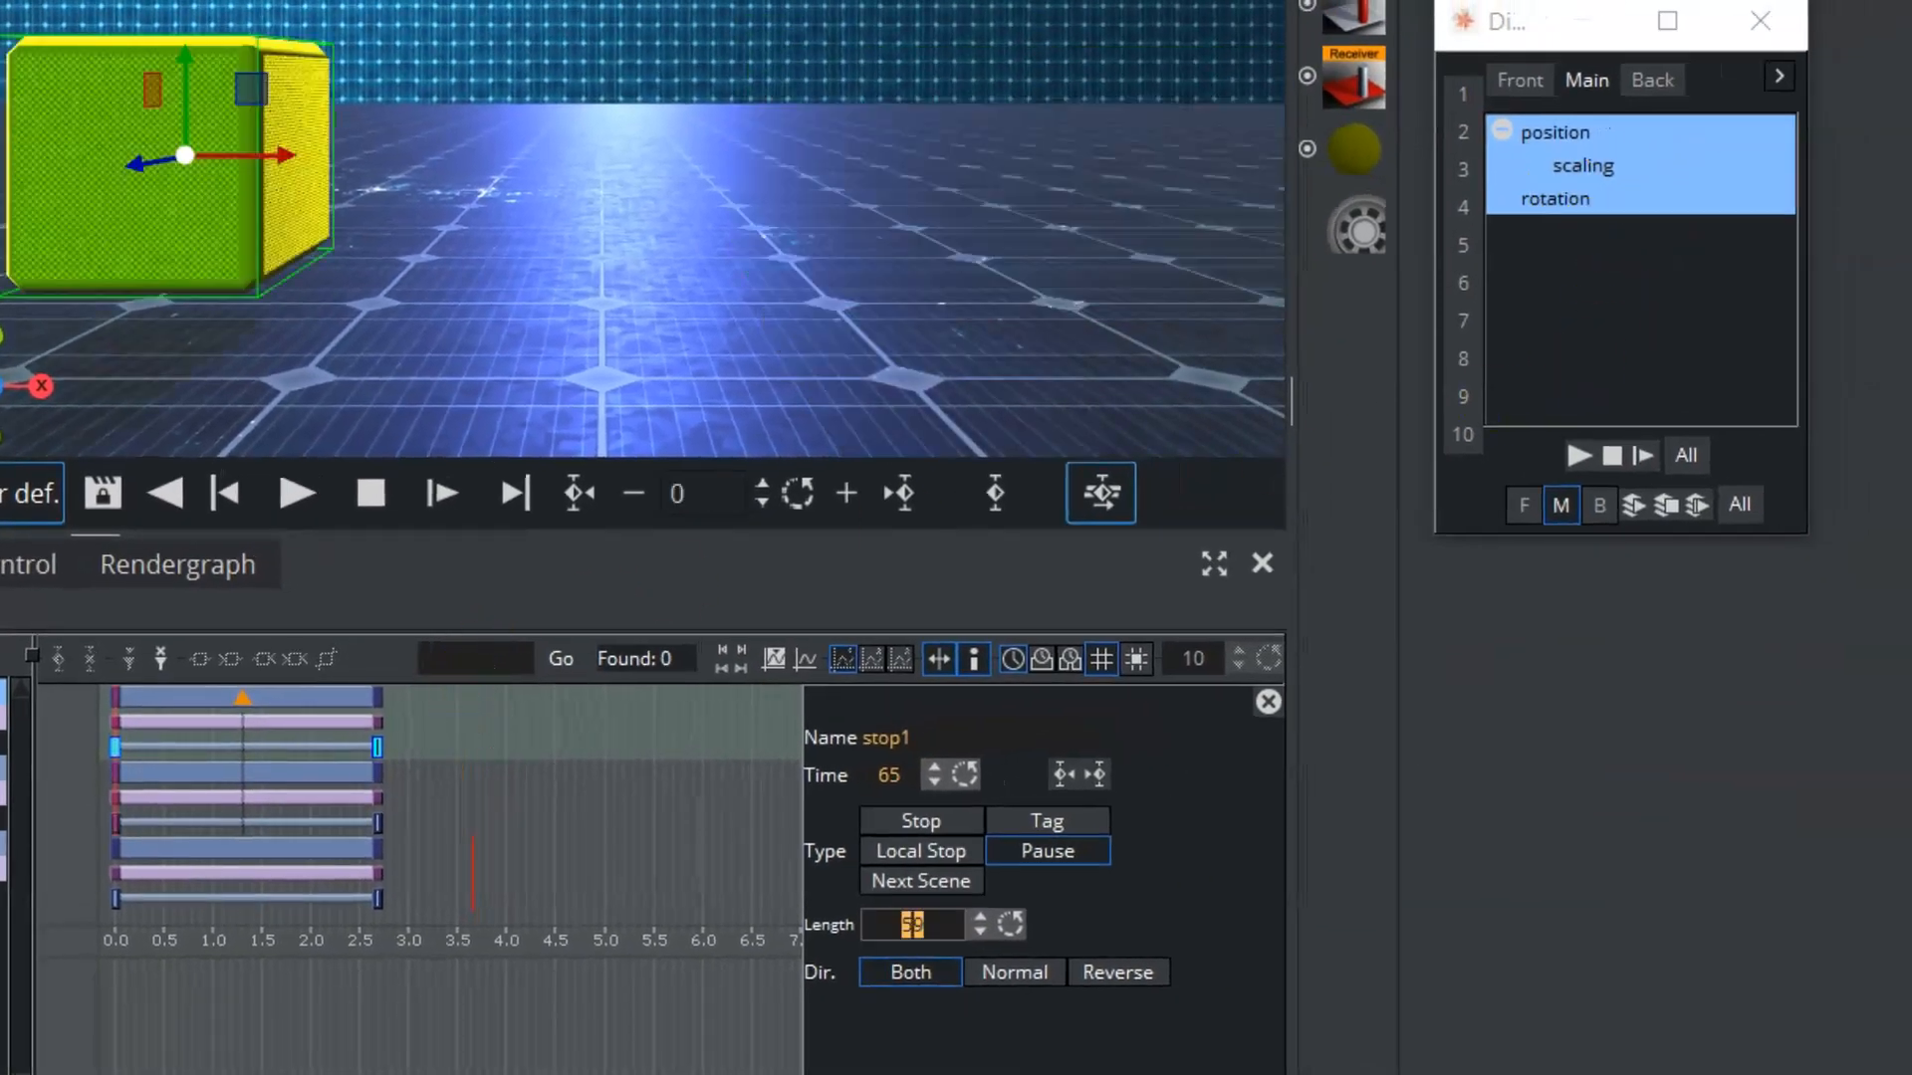
pyautogui.click(308, 490)
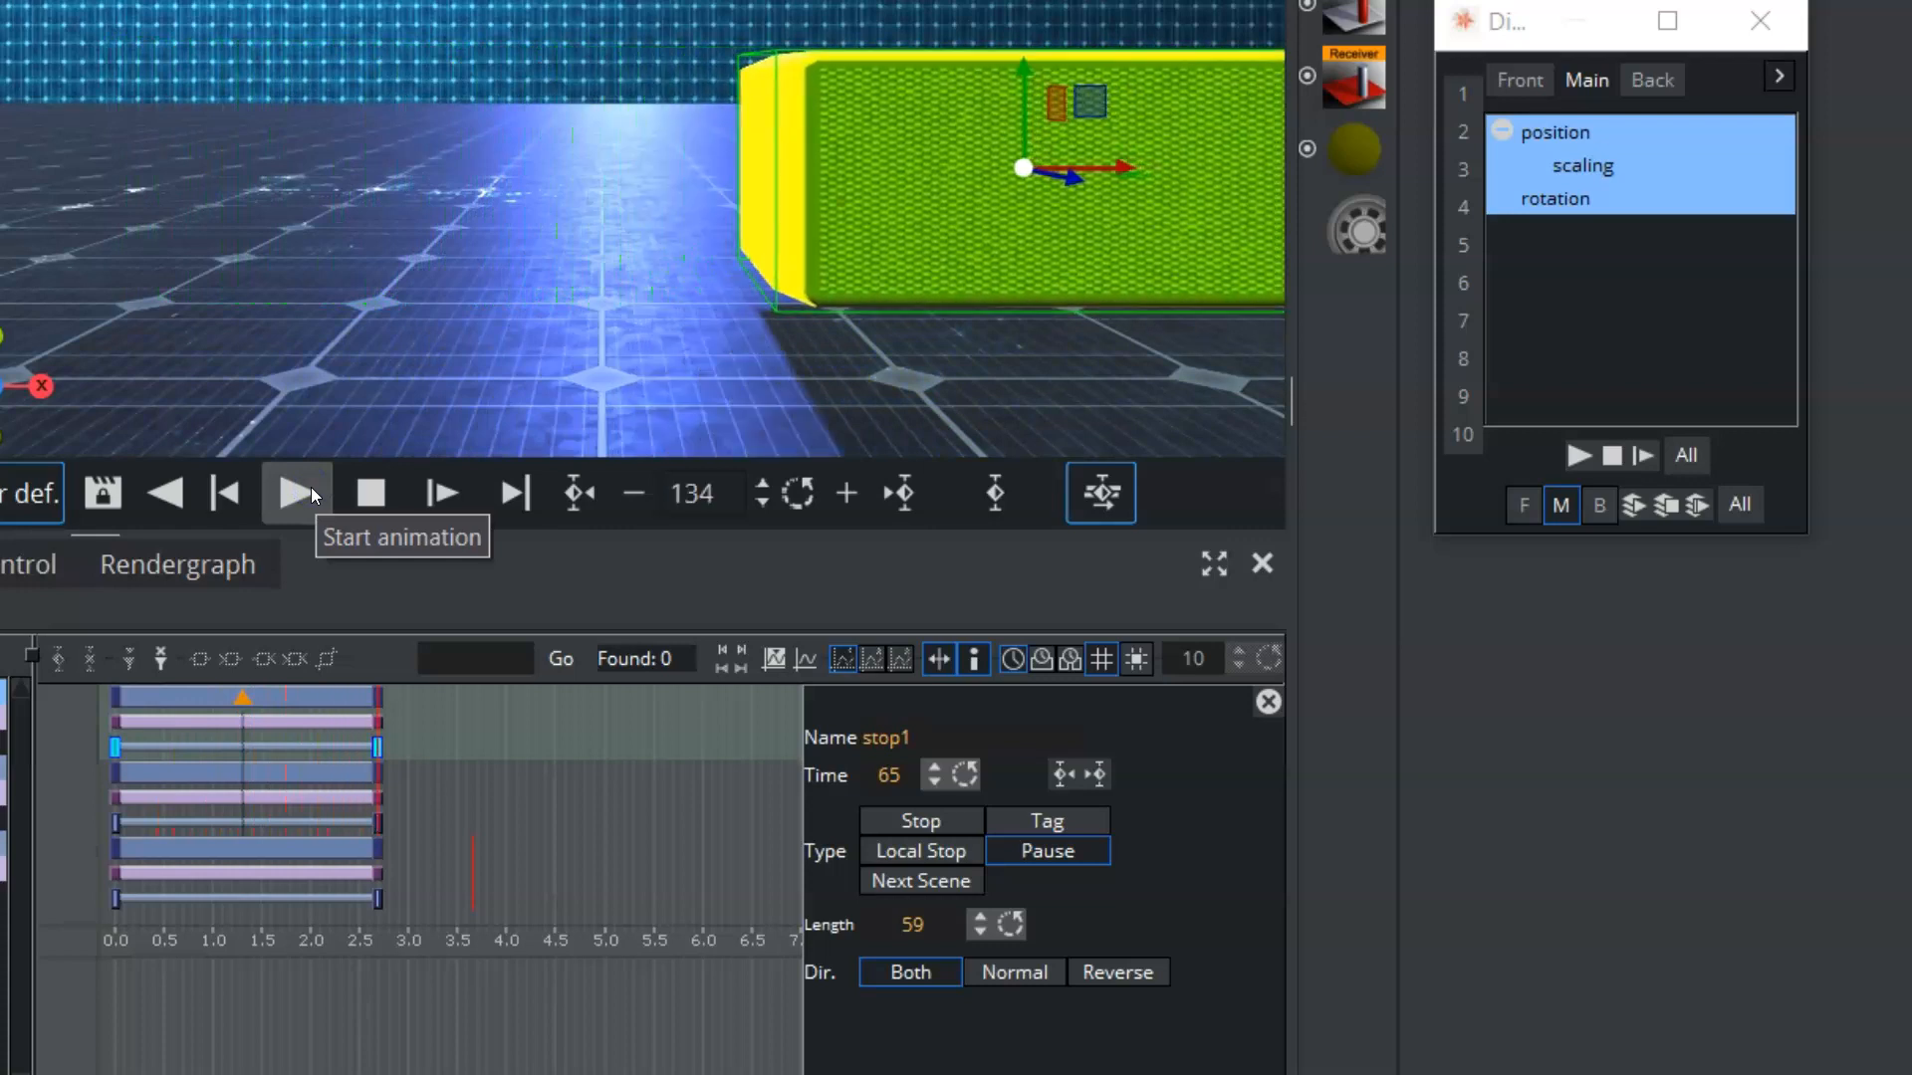
pyautogui.click(375, 490)
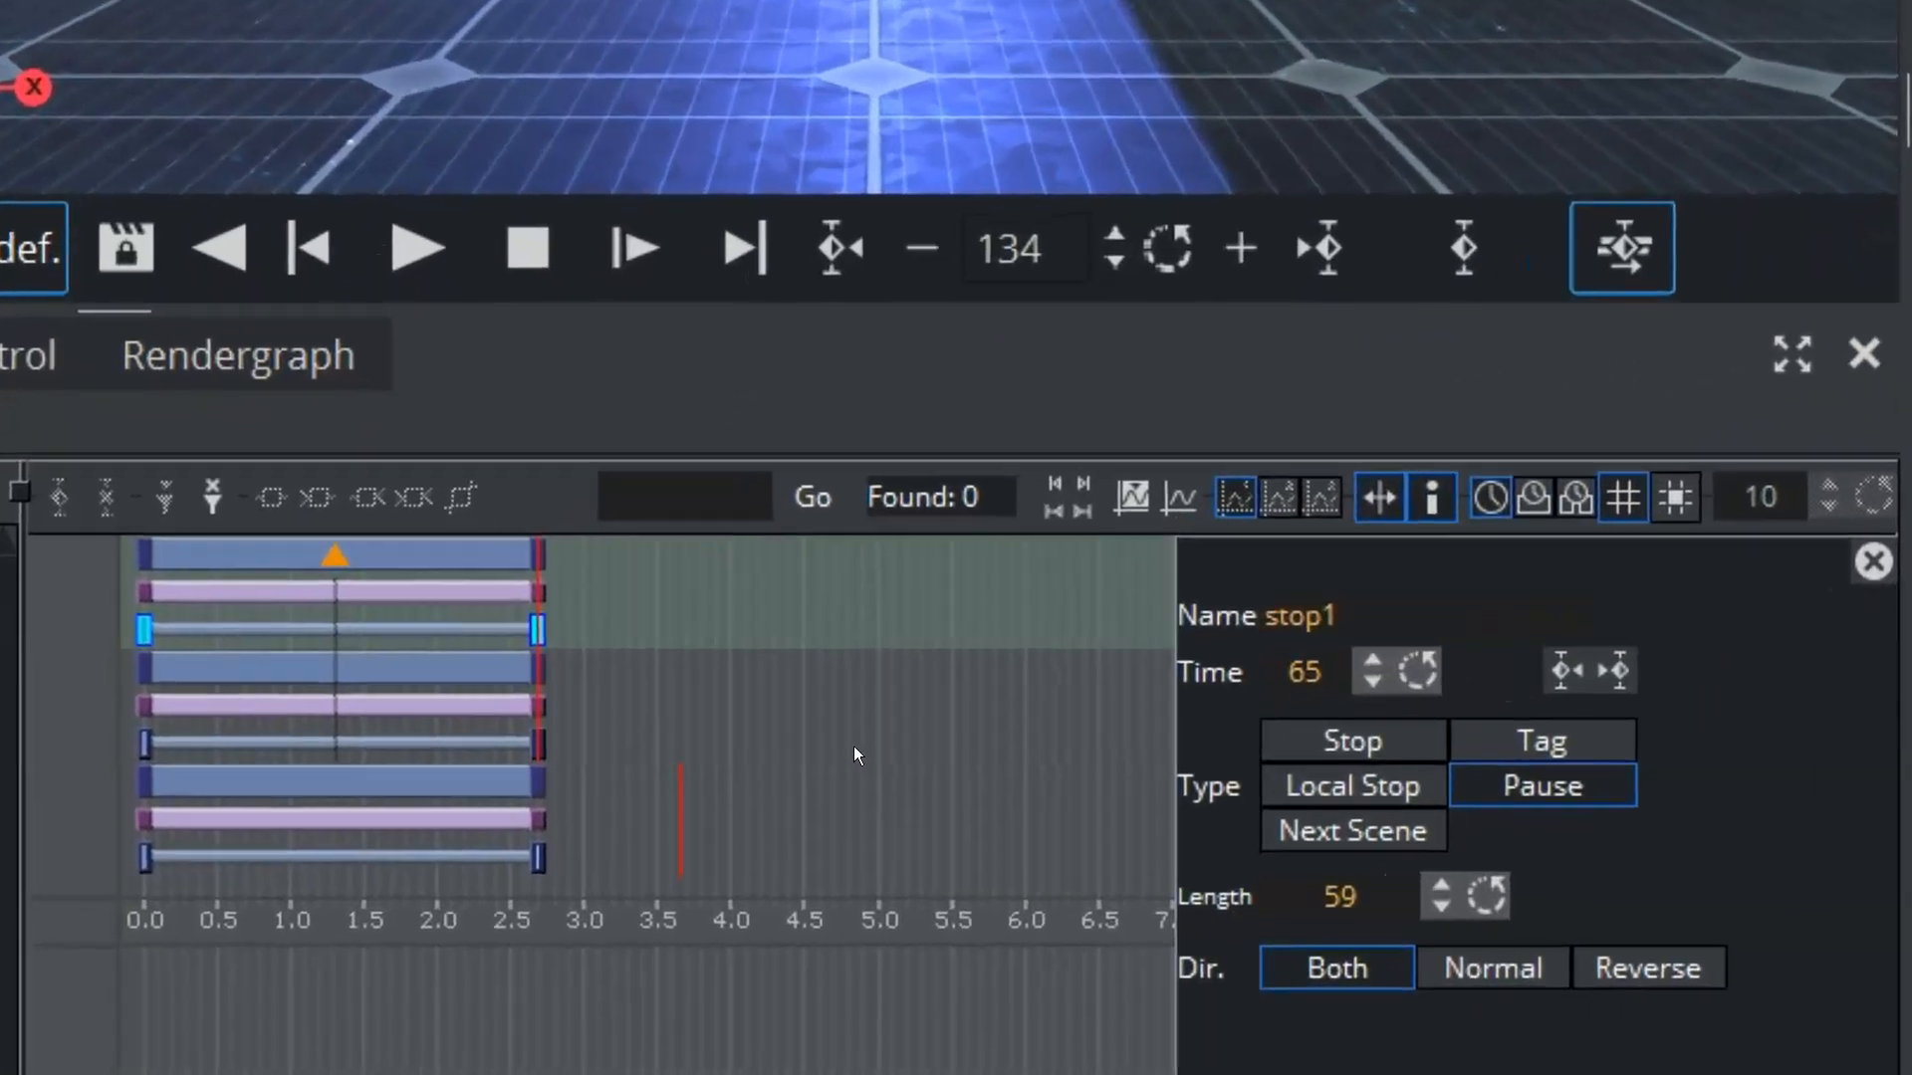
# Step: Set the stop point's type to Next Scene and switch its direction through Normal and Reverse, returning it to Both
pyautogui.click(1372, 822)
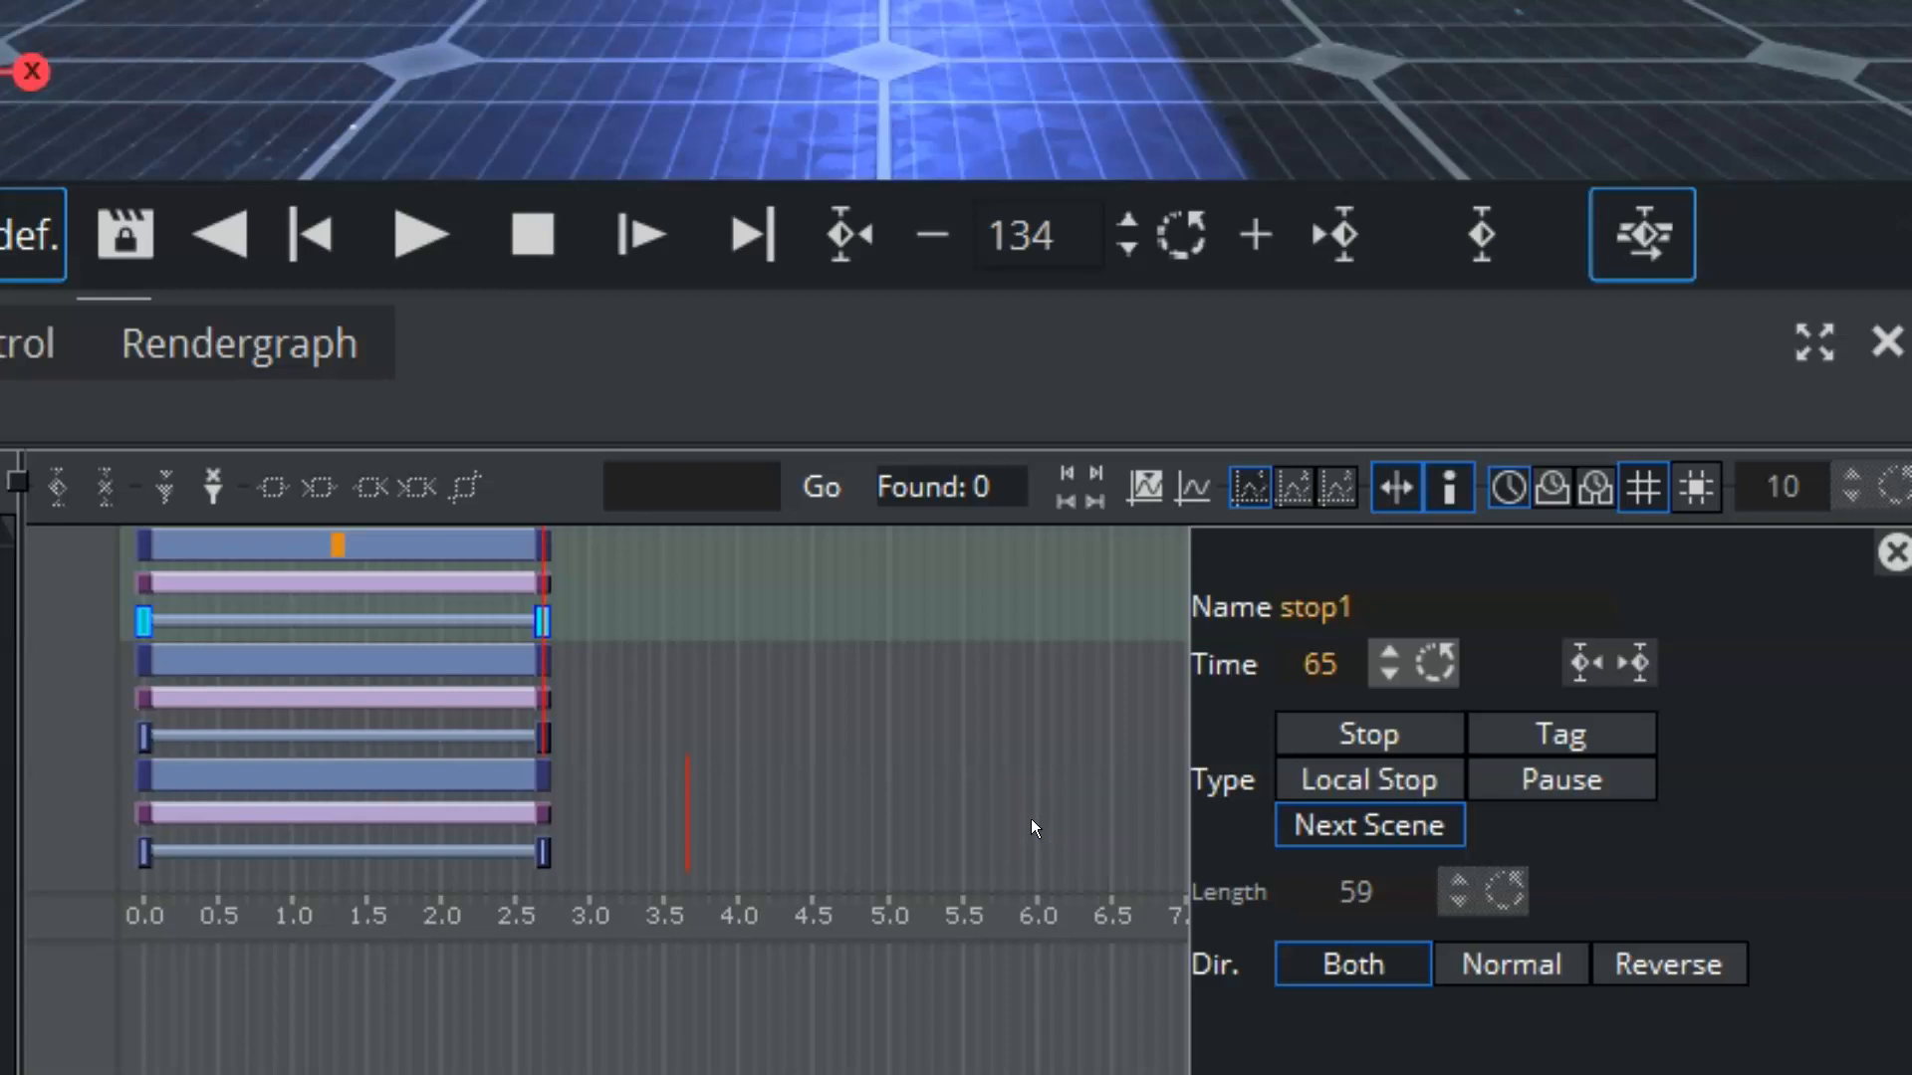
pyautogui.click(1365, 994)
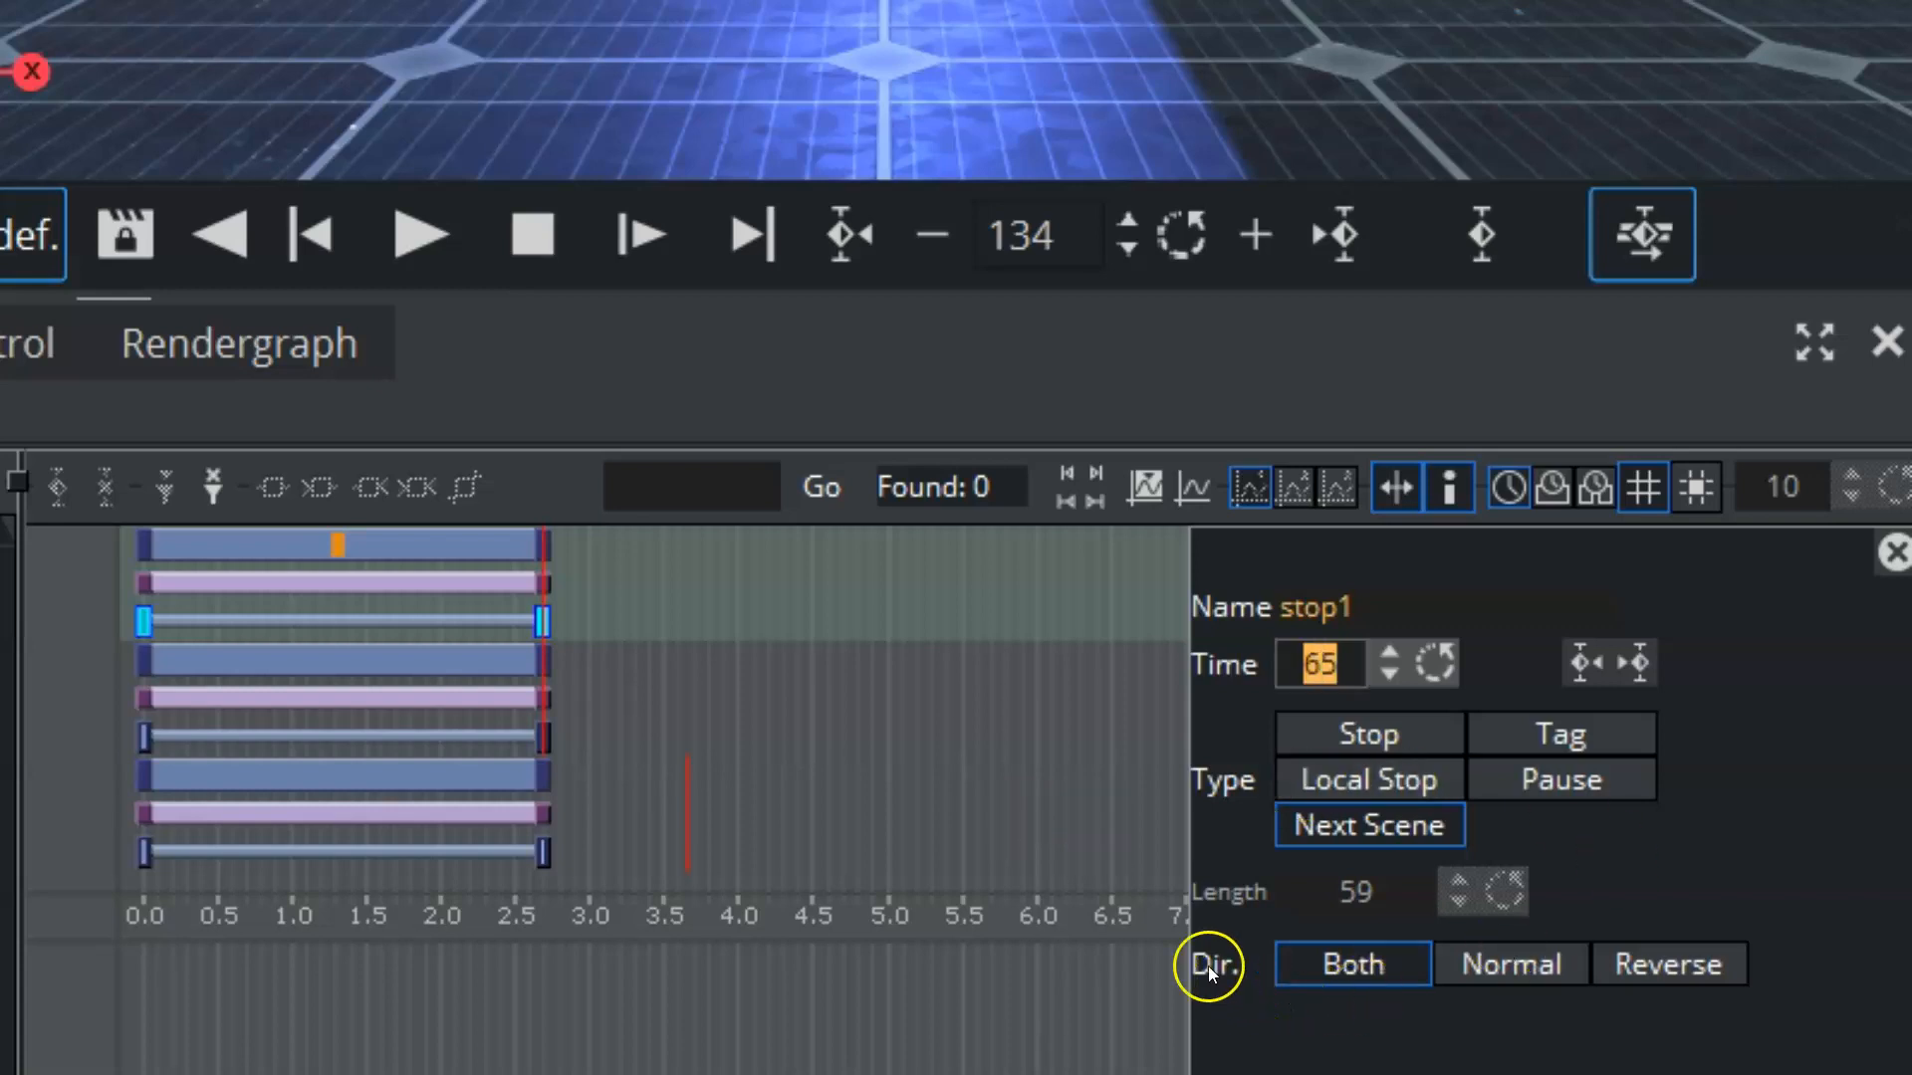
pyautogui.click(1334, 962)
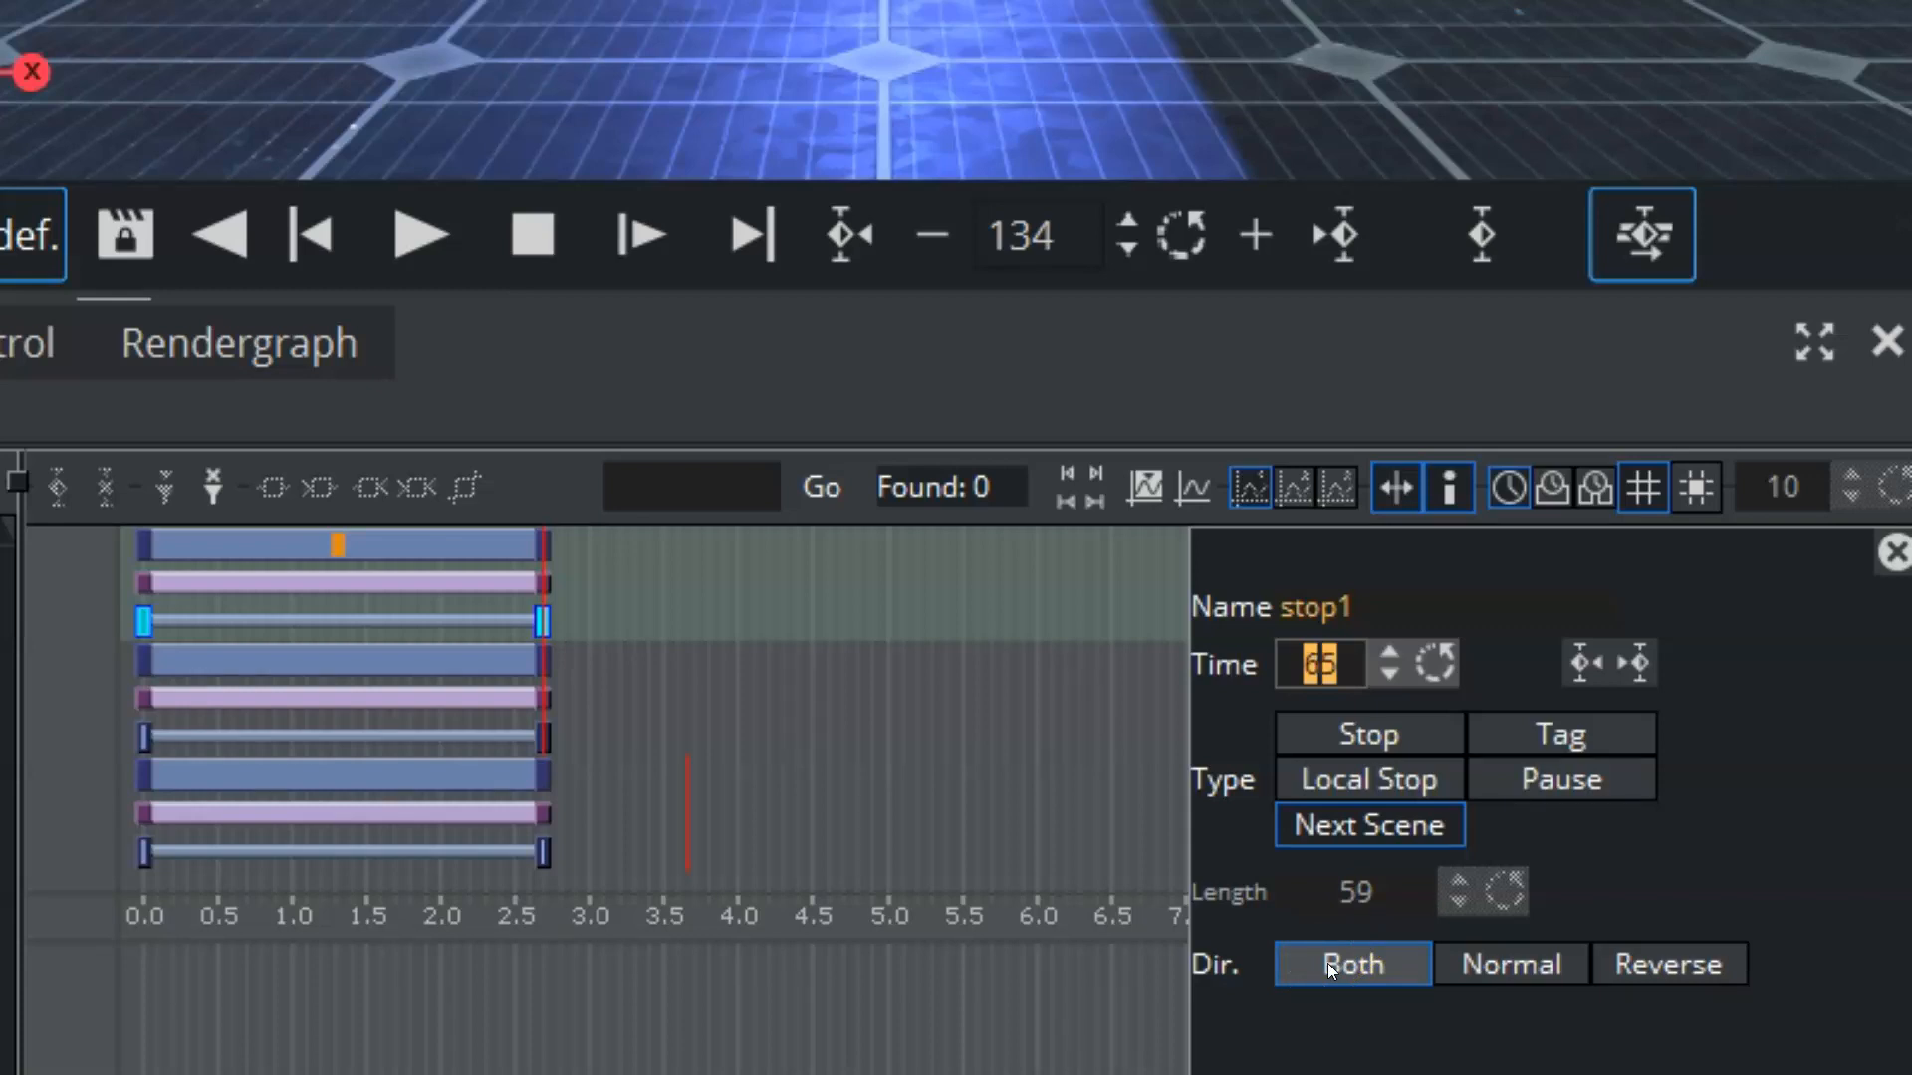
pyautogui.click(1505, 964)
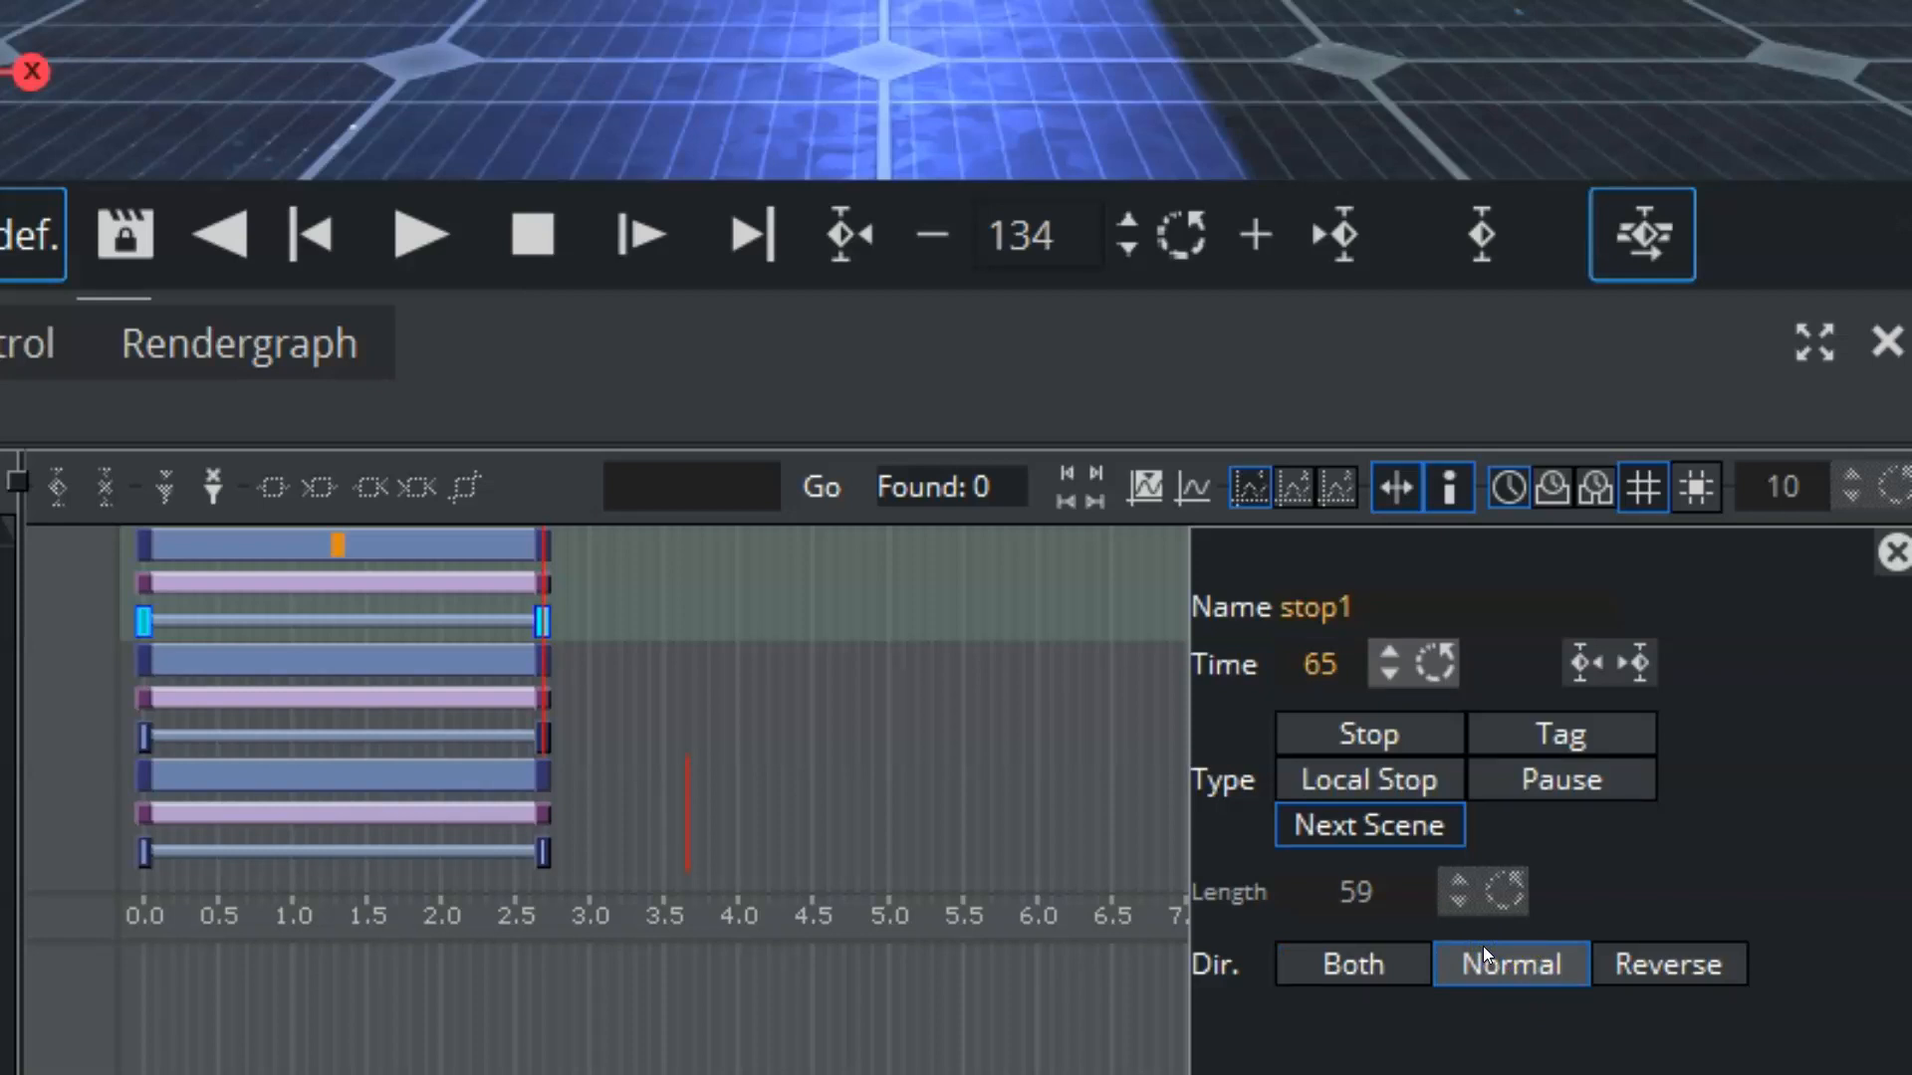
pyautogui.click(1641, 958)
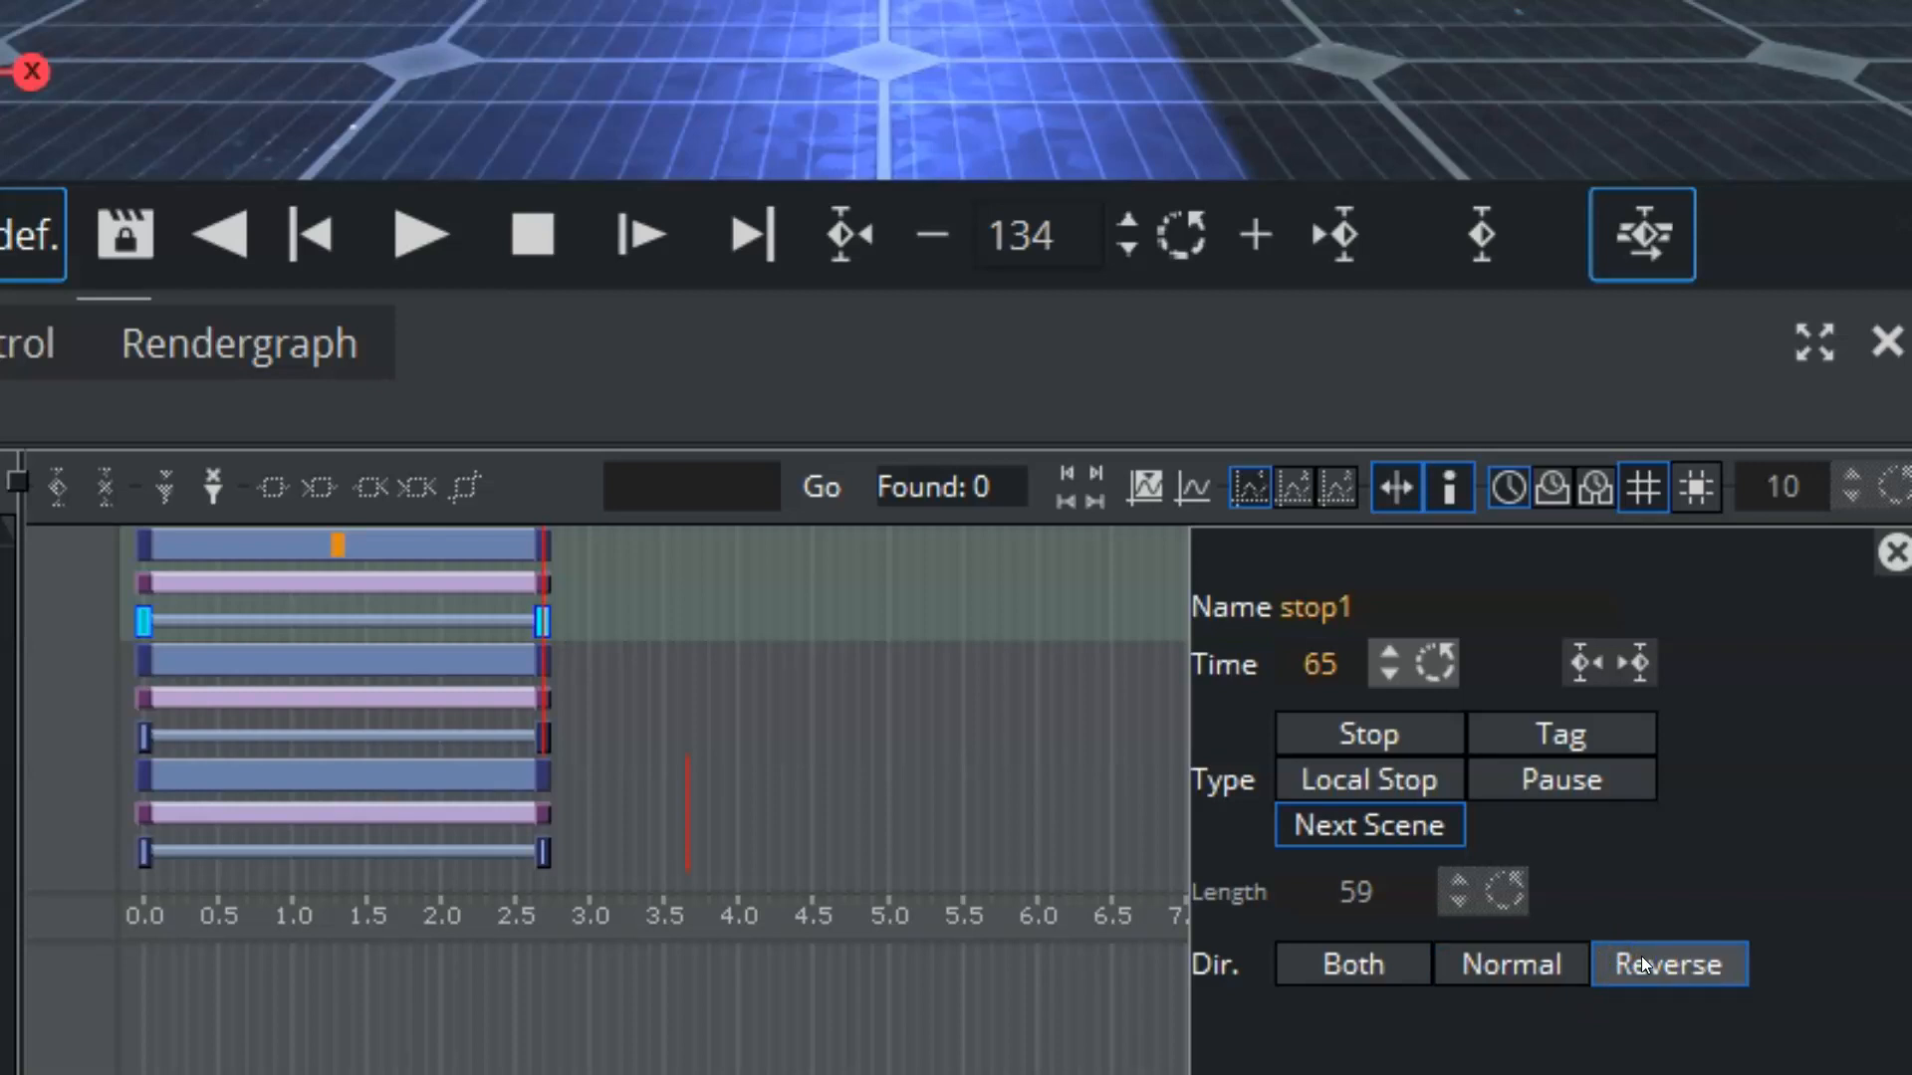
pyautogui.click(1340, 958)
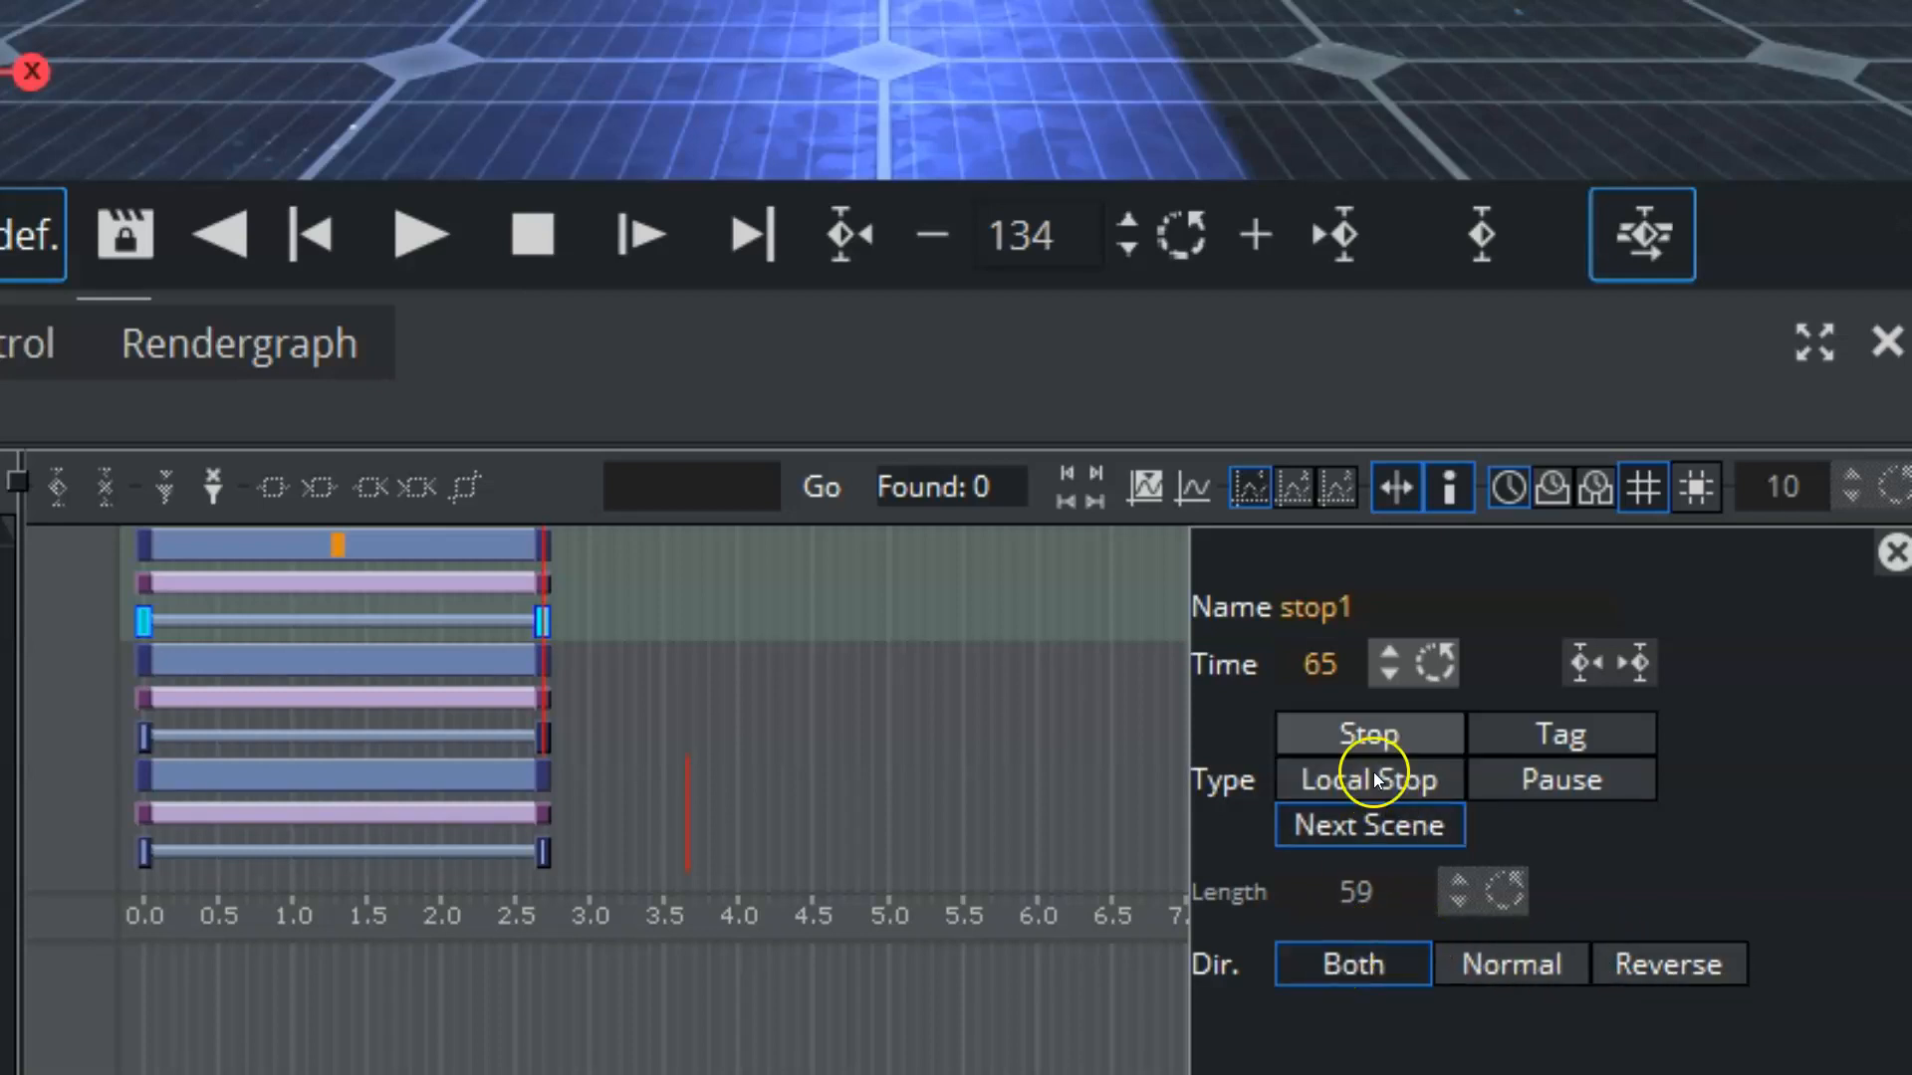
# Step: Switch the stop point's type to Stop and settle on Local Stop
pyautogui.click(1359, 735)
pyautogui.click(1364, 778)
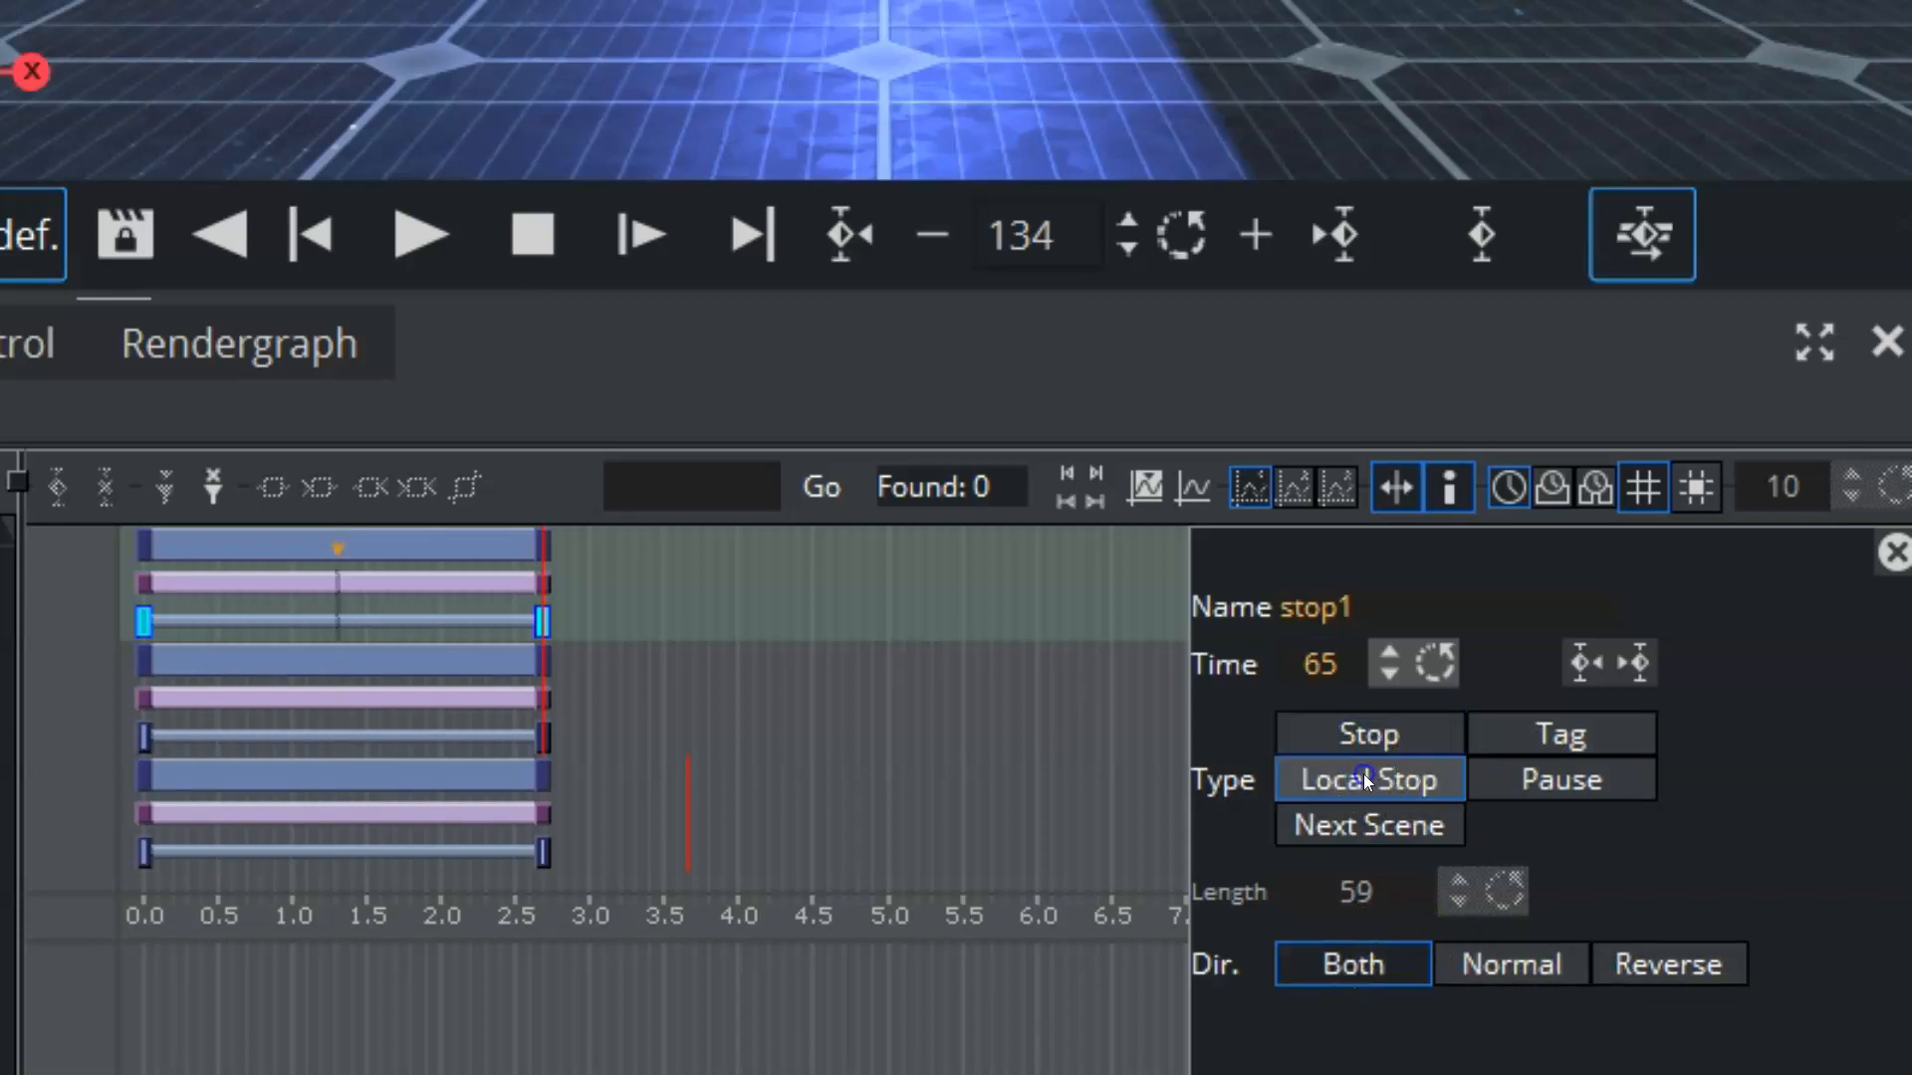